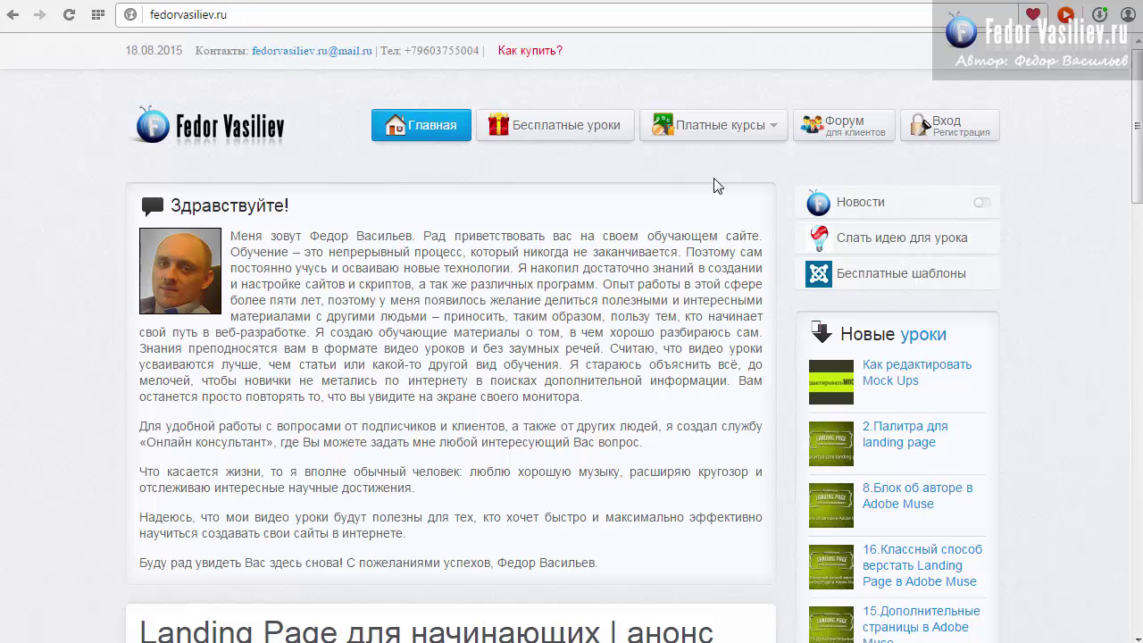
{"action": "mouse_move", "coordinate": [701, 134]}
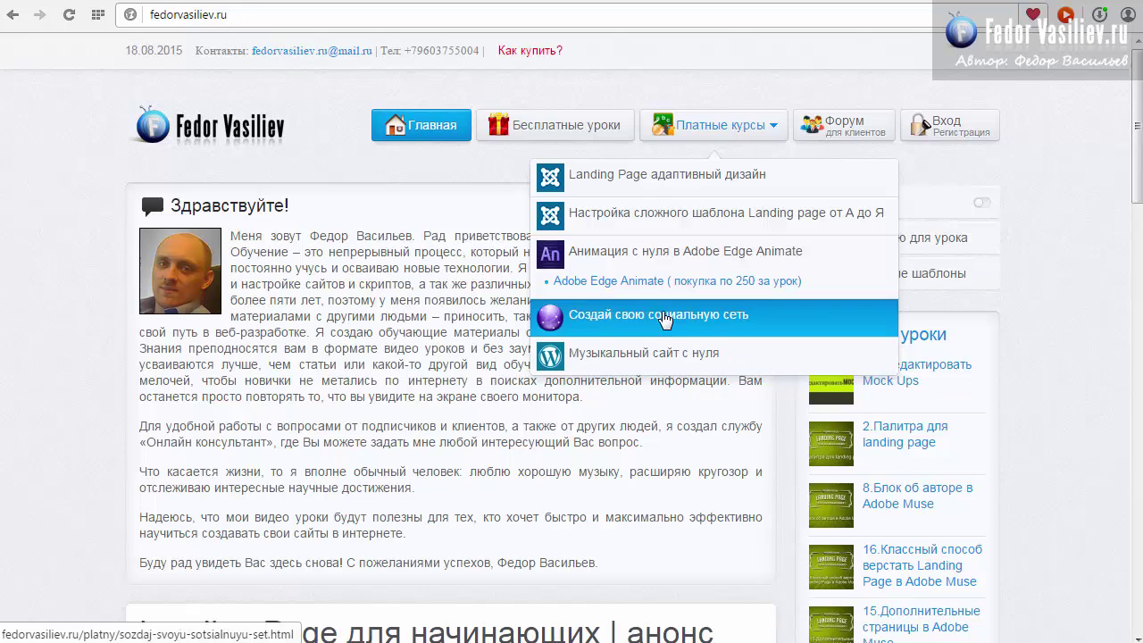
{"action": "left_click", "coordinate": [451, 174]}
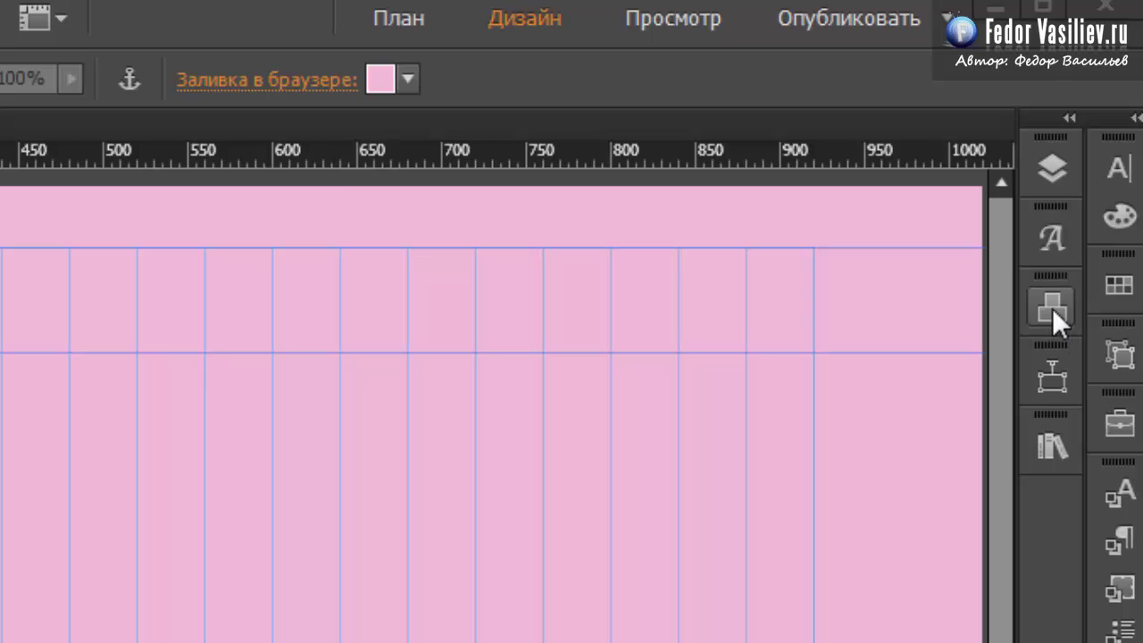
{"action": "left_click", "coordinate": [1135, 117]}
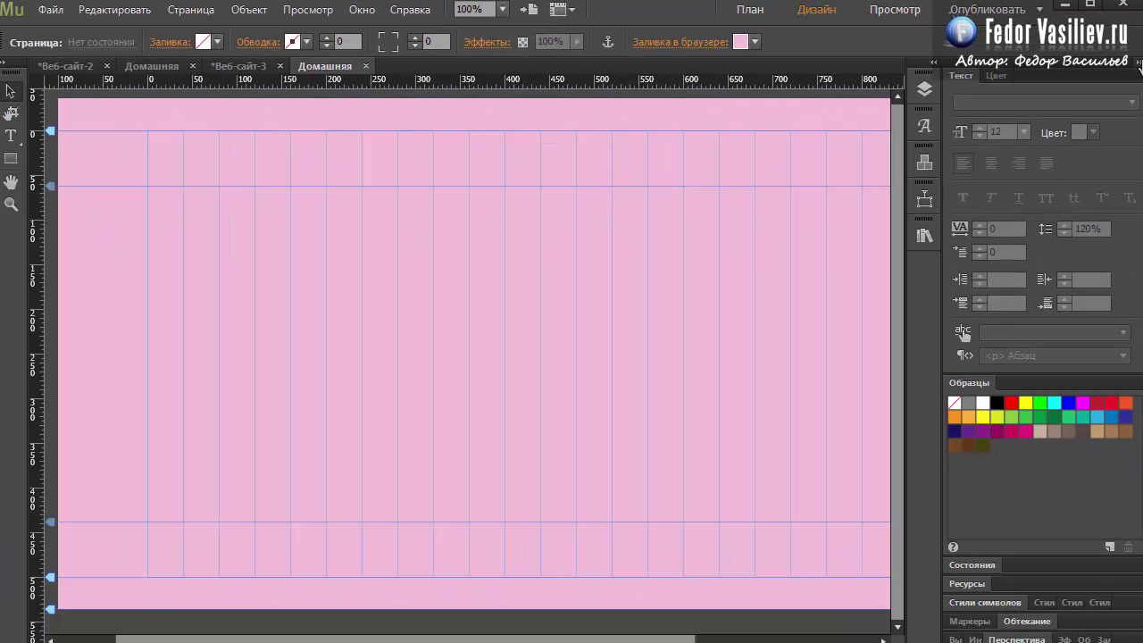
{"action": "left_click", "coordinate": [1139, 65]}
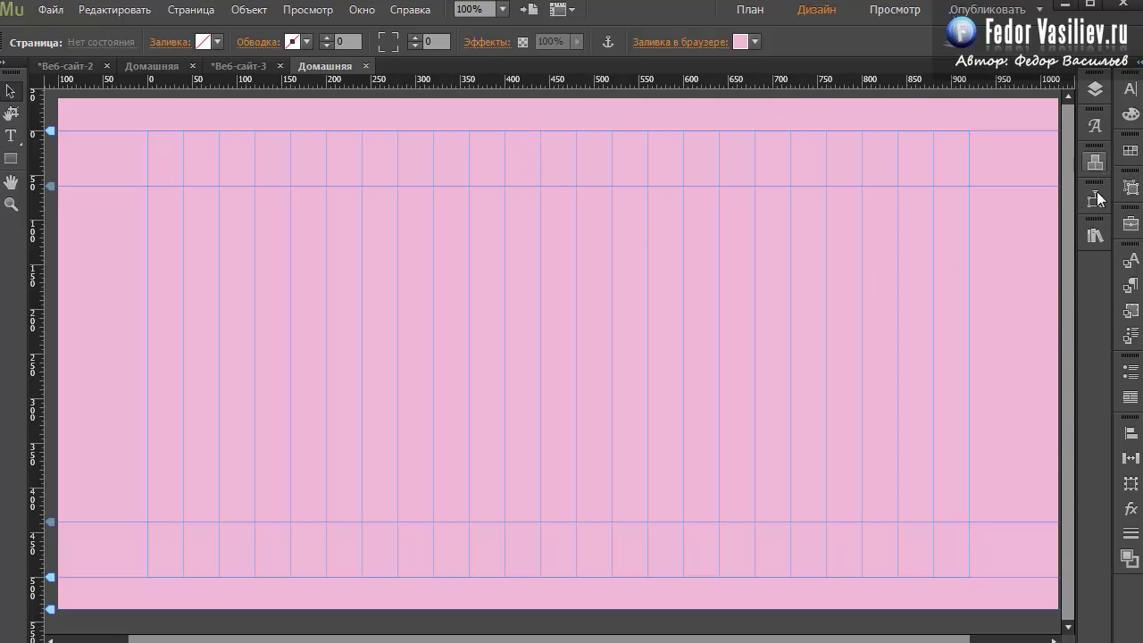
Open the widget library (Библиотека мини-приложений).
{"action": "left_click", "coordinate": [359, 13]}
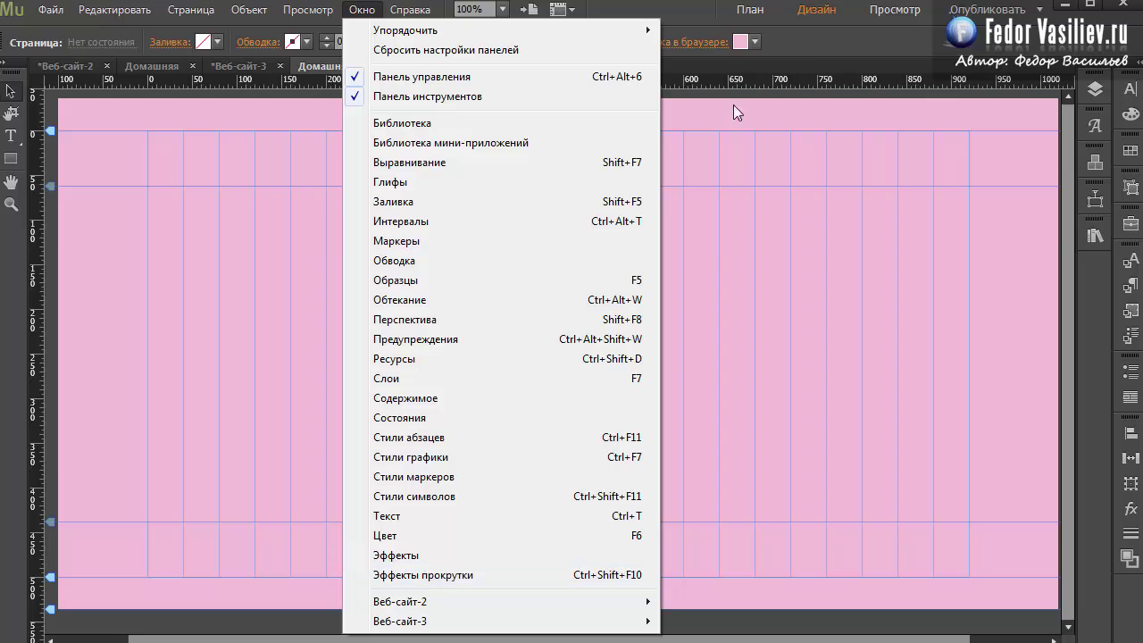
{"action": "left_click", "coordinate": [1097, 167]}
{"action": "left_click", "coordinate": [1097, 164]}
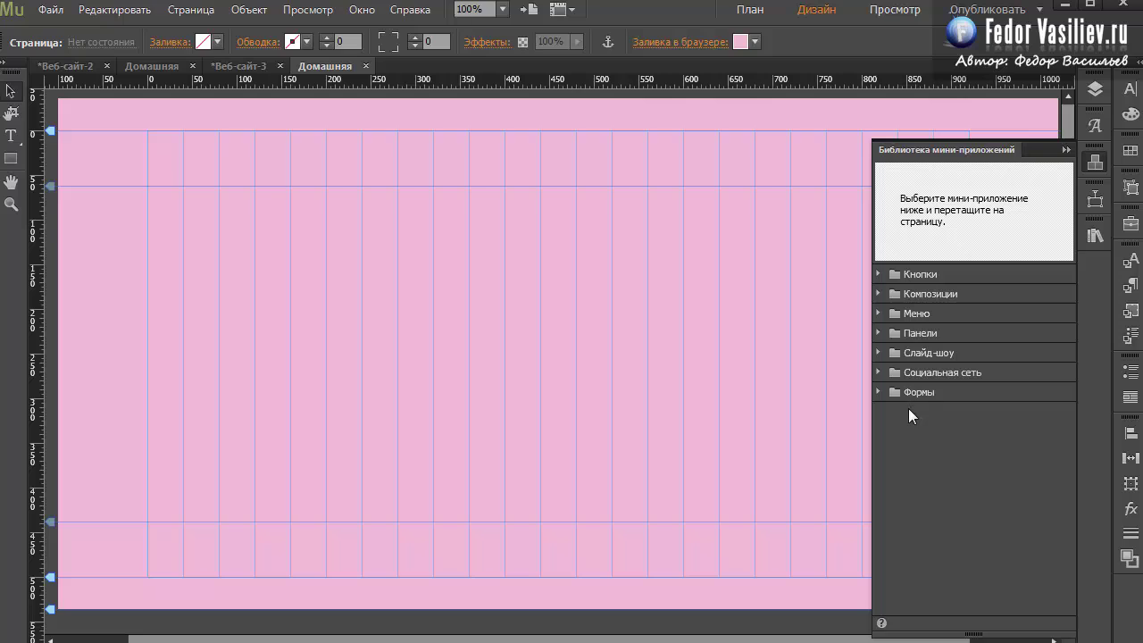
Look through the Слайд-шоу category of the widget library, then collapse it.
{"action": "left_click", "coordinate": [878, 352]}
{"action": "left_click", "coordinate": [879, 352]}
{"action": "left_click", "coordinate": [879, 352]}
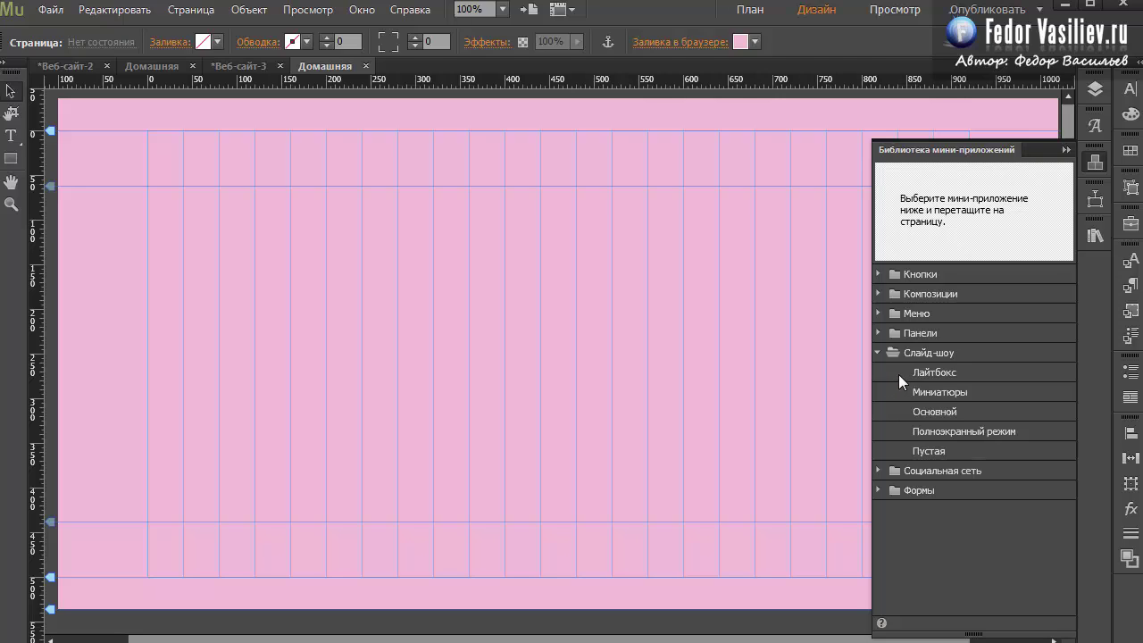
{"action": "left_click", "coordinate": [880, 353]}
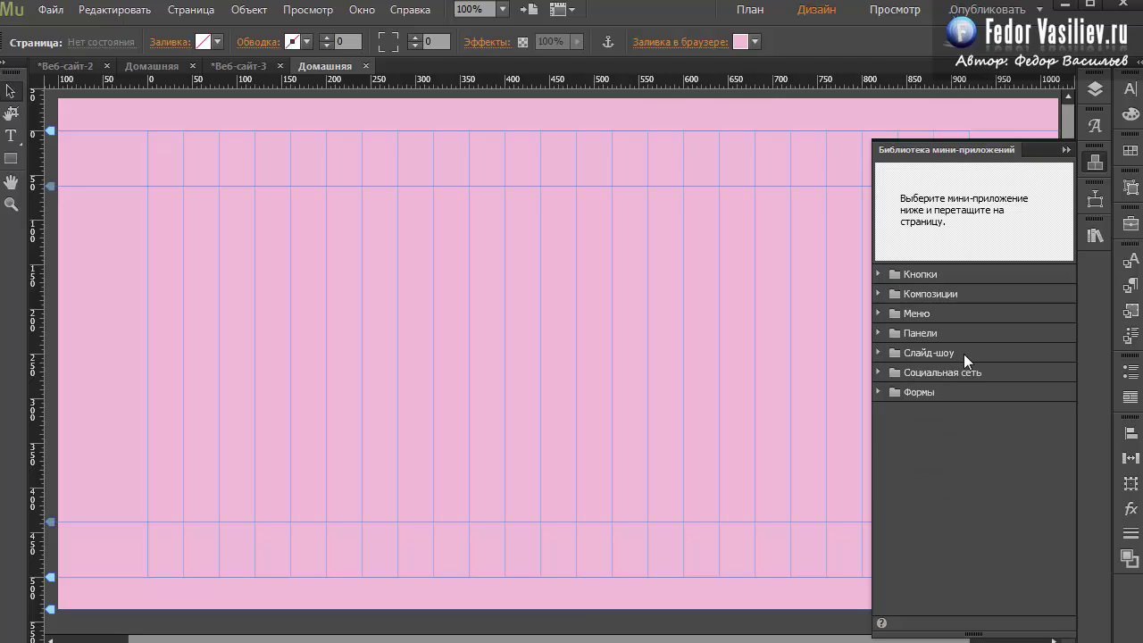
Expand the Меню category of the widget library and compare the previews of the vertical and horizontal menus.
{"action": "left_click", "coordinate": [918, 312]}
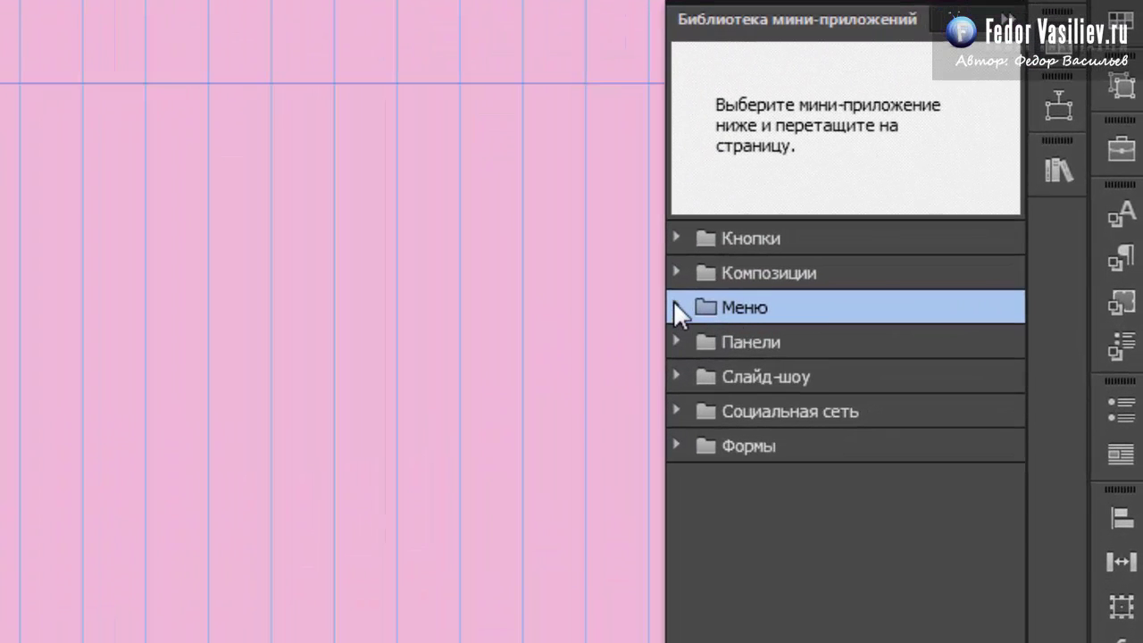
{"action": "left_click", "coordinate": [675, 304]}
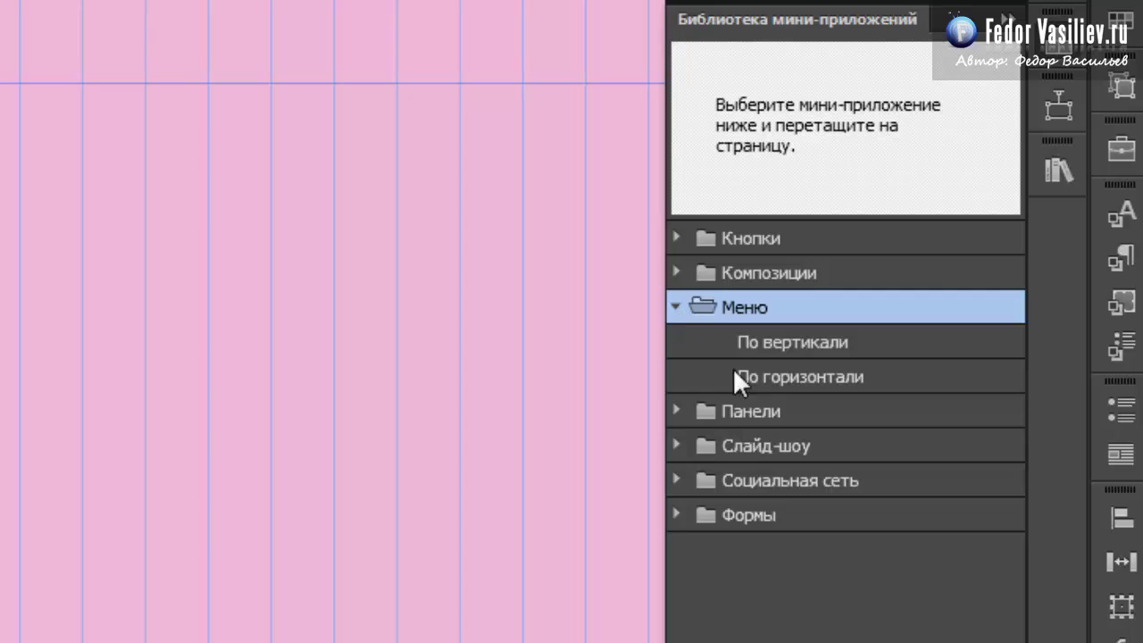
{"action": "left_click", "coordinate": [740, 343]}
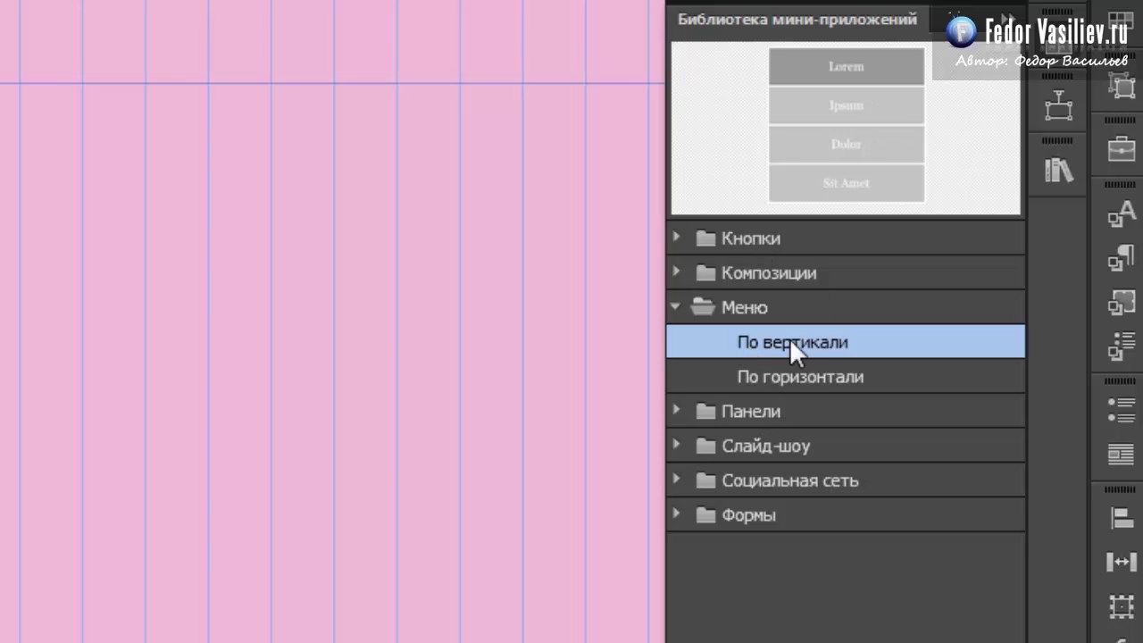
{"action": "left_click", "coordinate": [777, 385]}
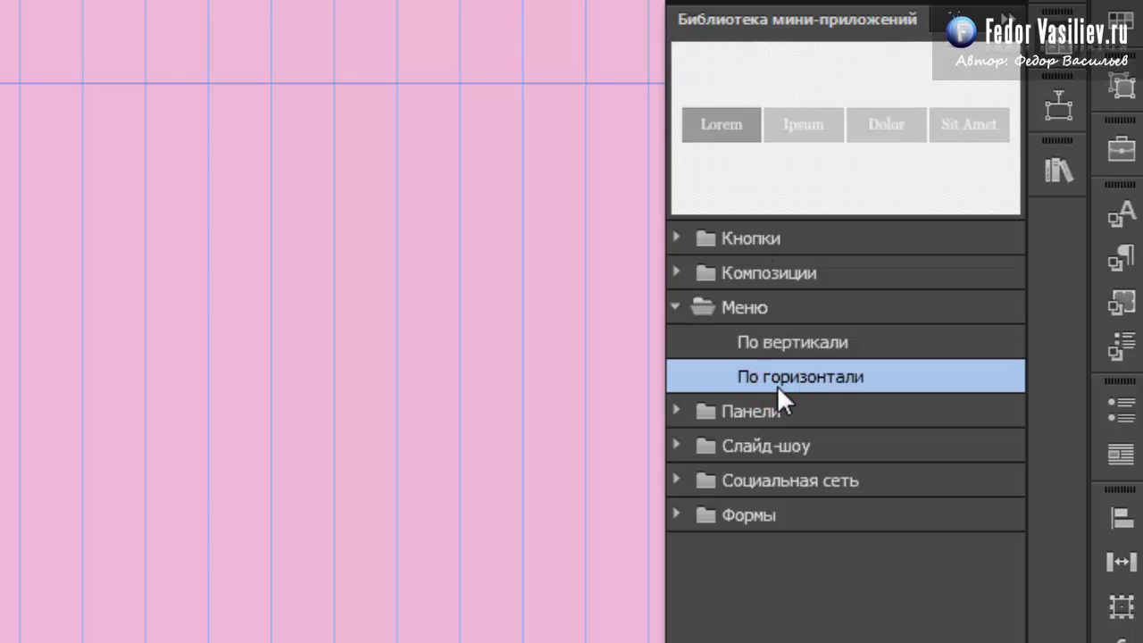
{"action": "left_click", "coordinate": [767, 342]}
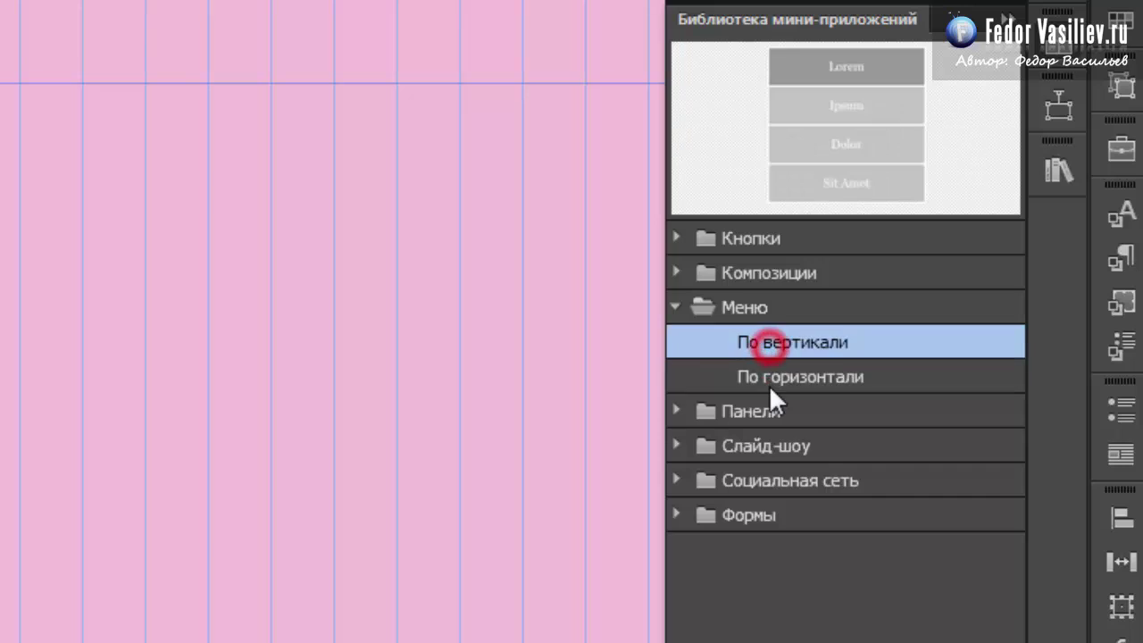
{"action": "left_click", "coordinate": [769, 373]}
{"action": "left_click", "coordinate": [773, 345]}
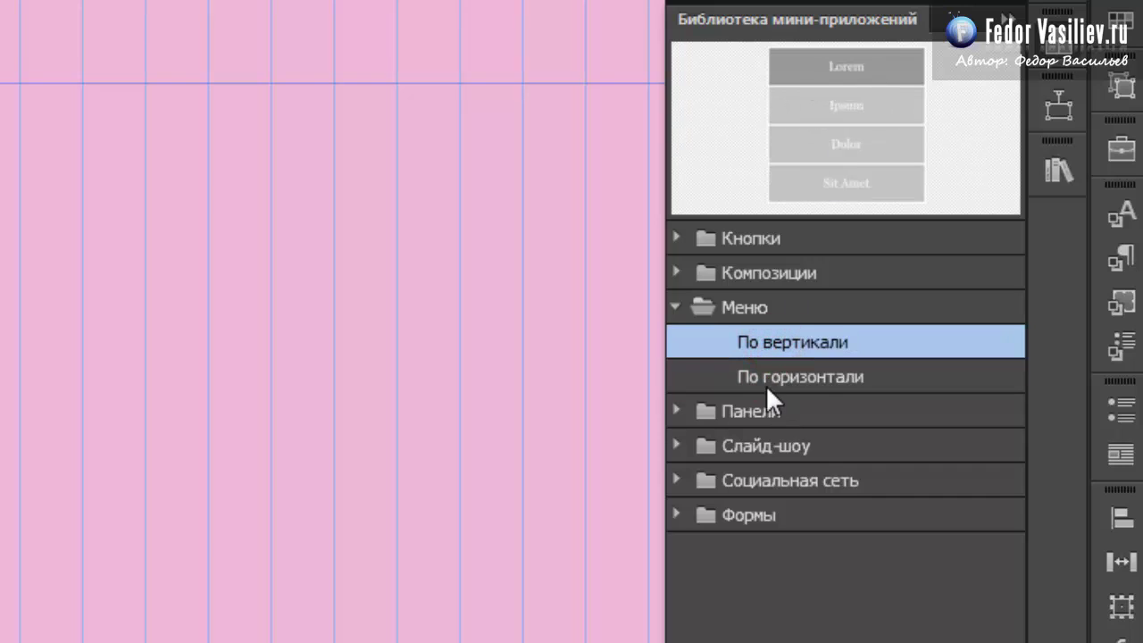
Place a horizontal menu widget (По горизонтали) in the page's header area at X 180, Y 28.
{"action": "left_click", "coordinate": [760, 383]}
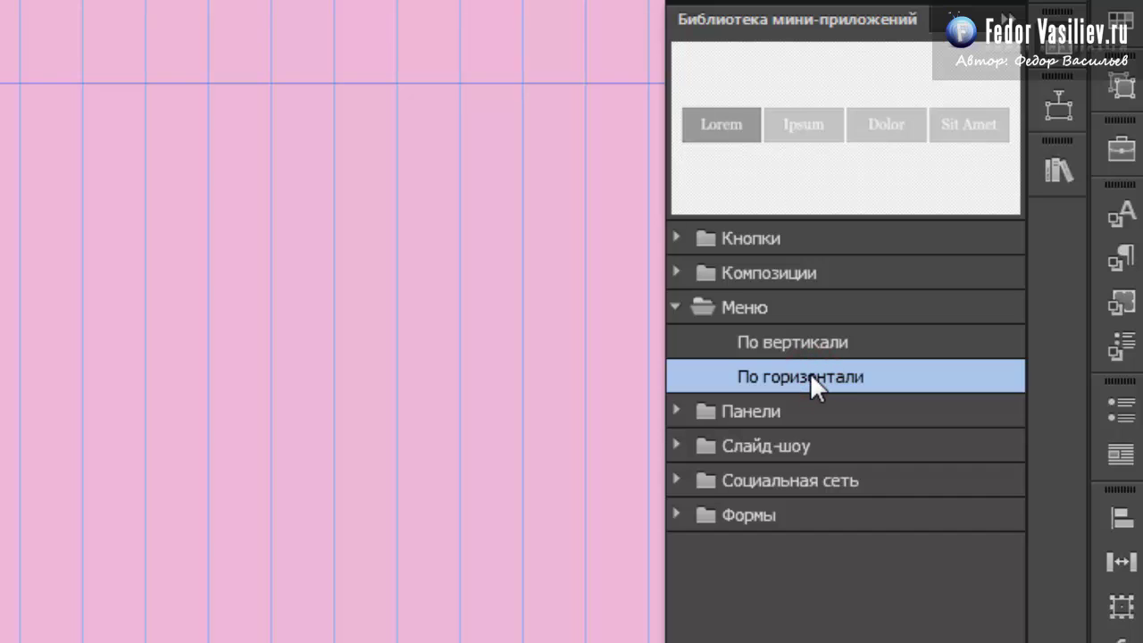
{"action": "left_click_drag", "start_coordinate": [809, 373], "coordinate": [273, 235]}
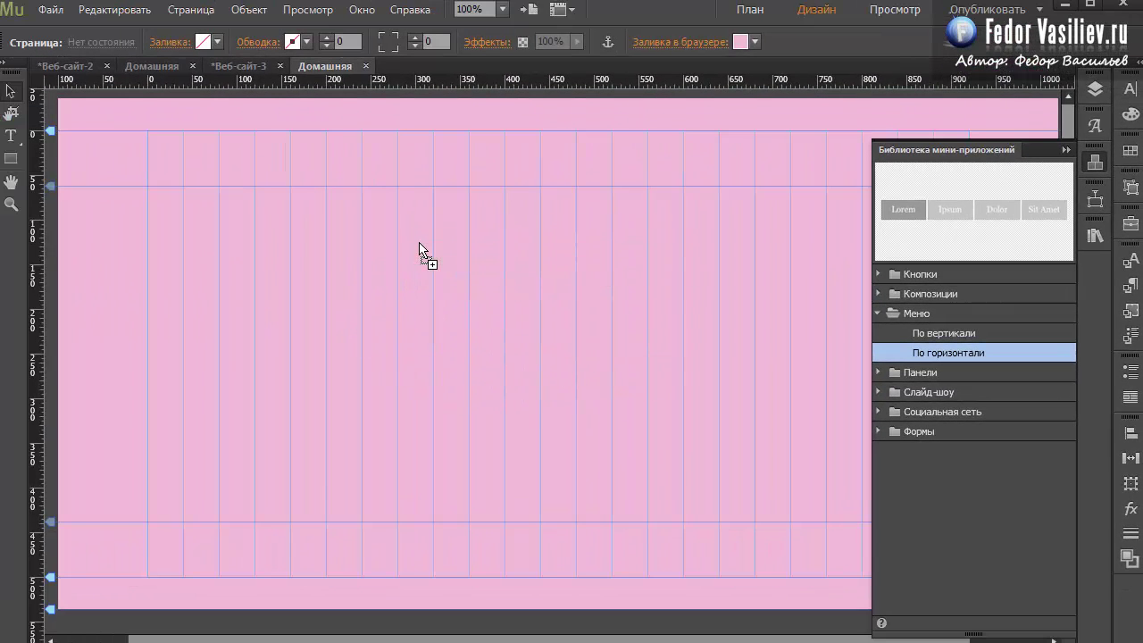
{"action": "left_click_drag", "start_coordinate": [420, 245], "coordinate": [420, 246]}
{"action": "left_click_drag", "start_coordinate": [696, 259], "coordinate": [585, 170]}
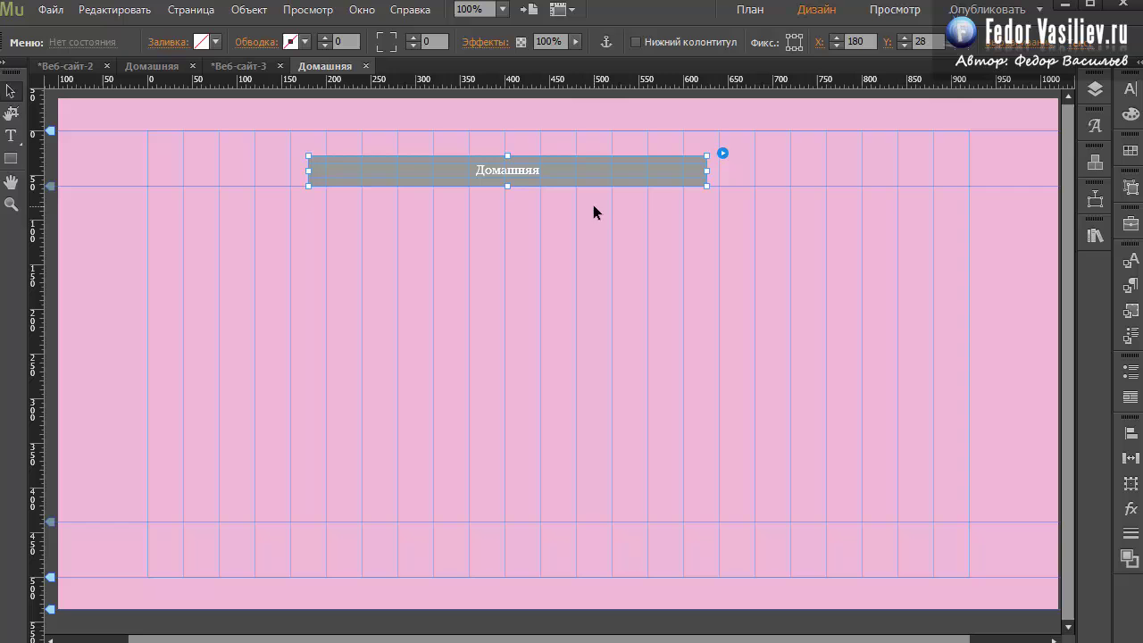
Review the menu widget's options for menu type, direction, item size and component parts.
{"action": "left_click", "coordinate": [662, 204]}
{"action": "left_click", "coordinate": [638, 170]}
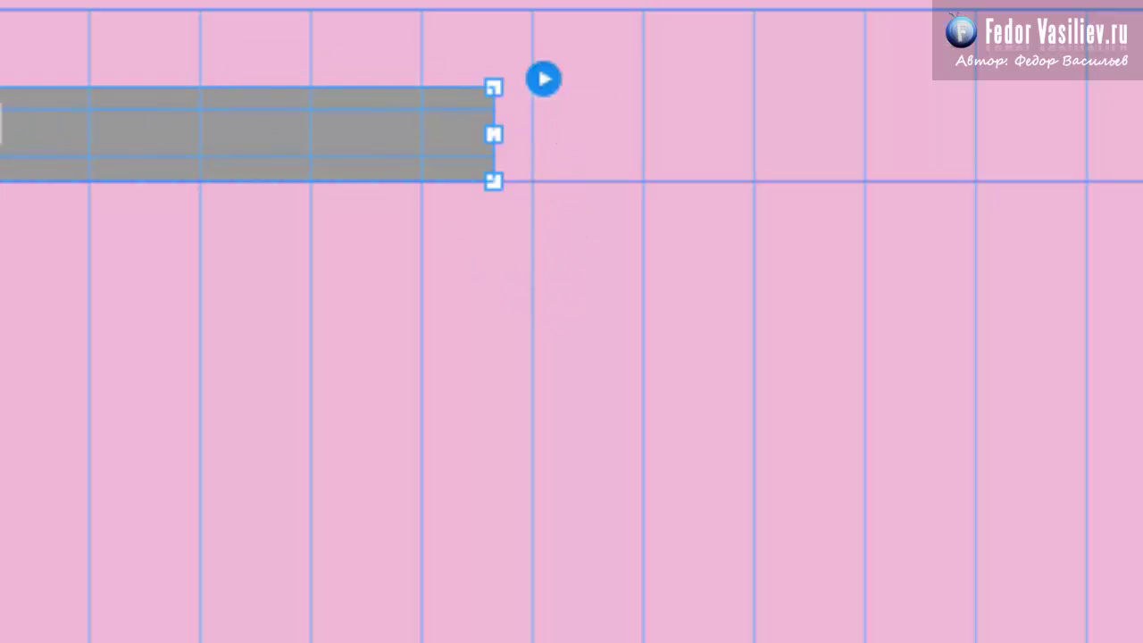
{"action": "left_click", "coordinate": [544, 78]}
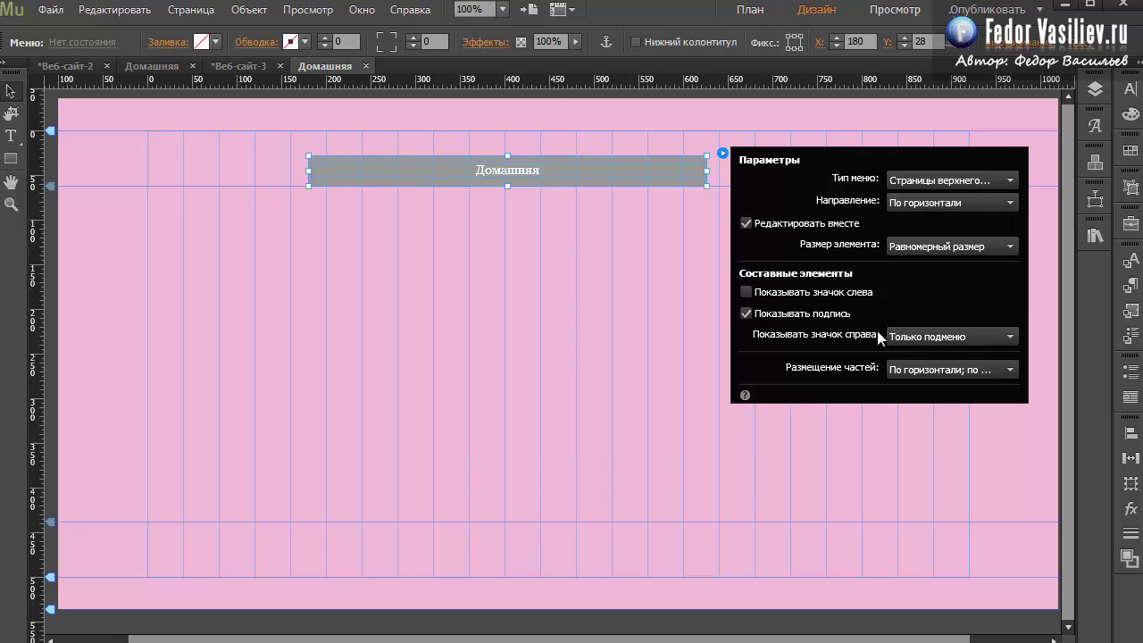
{"action": "left_click", "coordinate": [614, 227]}
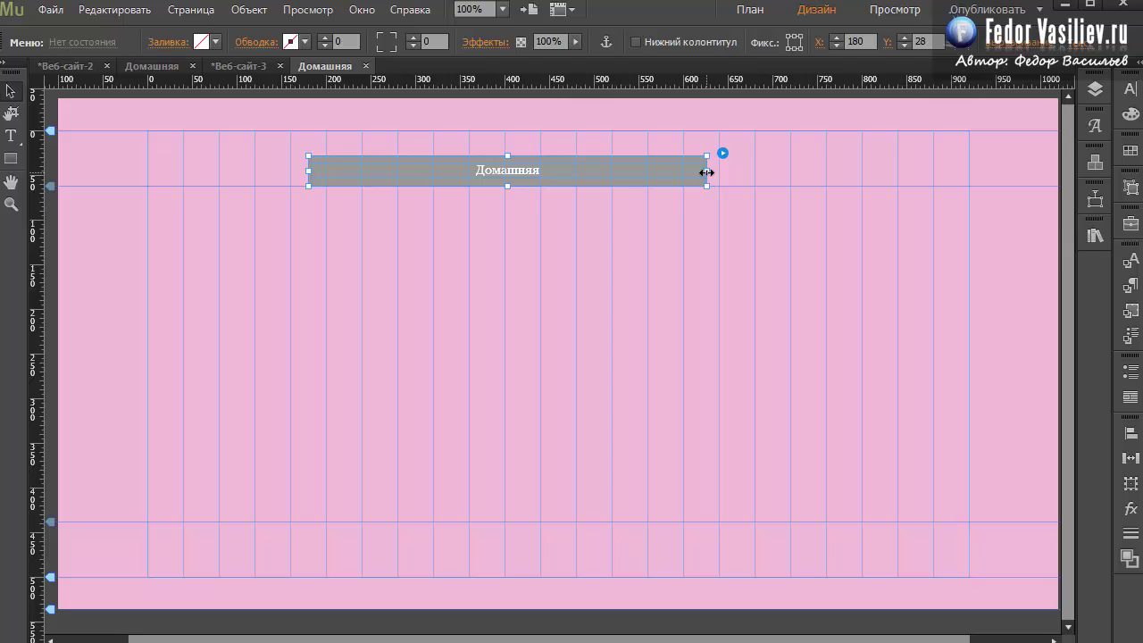
Narrow the menu widget to about 200 px wide, with its left edge at X 200.
{"action": "left_click_drag", "start_coordinate": [707, 170], "coordinate": [505, 175]}
{"action": "left_click_drag", "start_coordinate": [306, 172], "coordinate": [326, 173]}
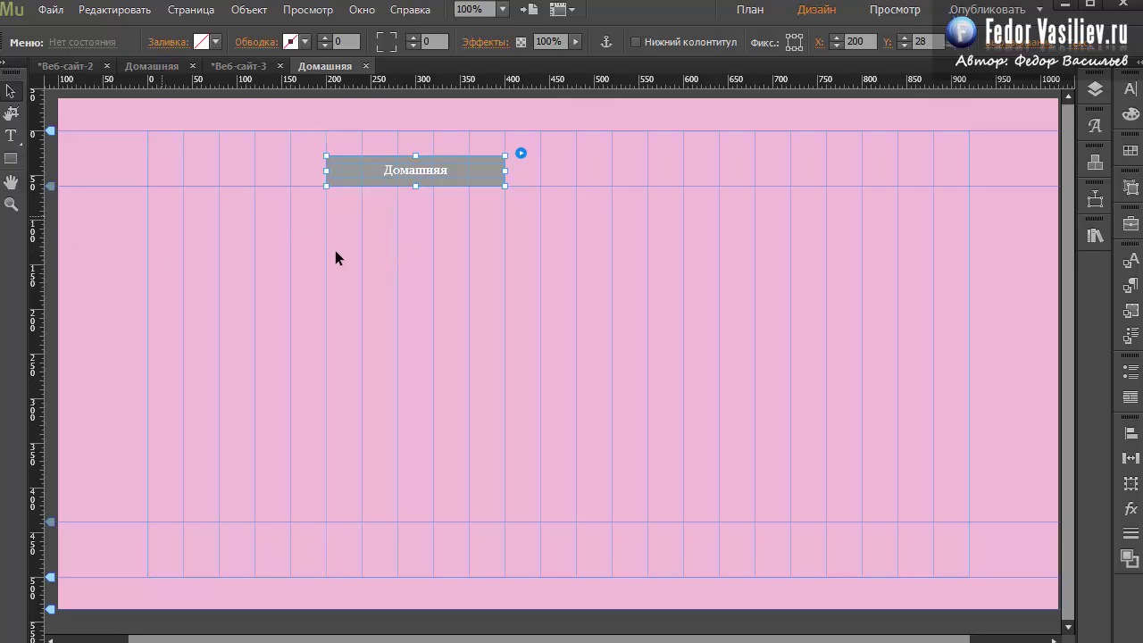
Give the Домашняя menu item a green fill in its Стандартное state.
{"action": "left_click", "coordinate": [341, 182]}
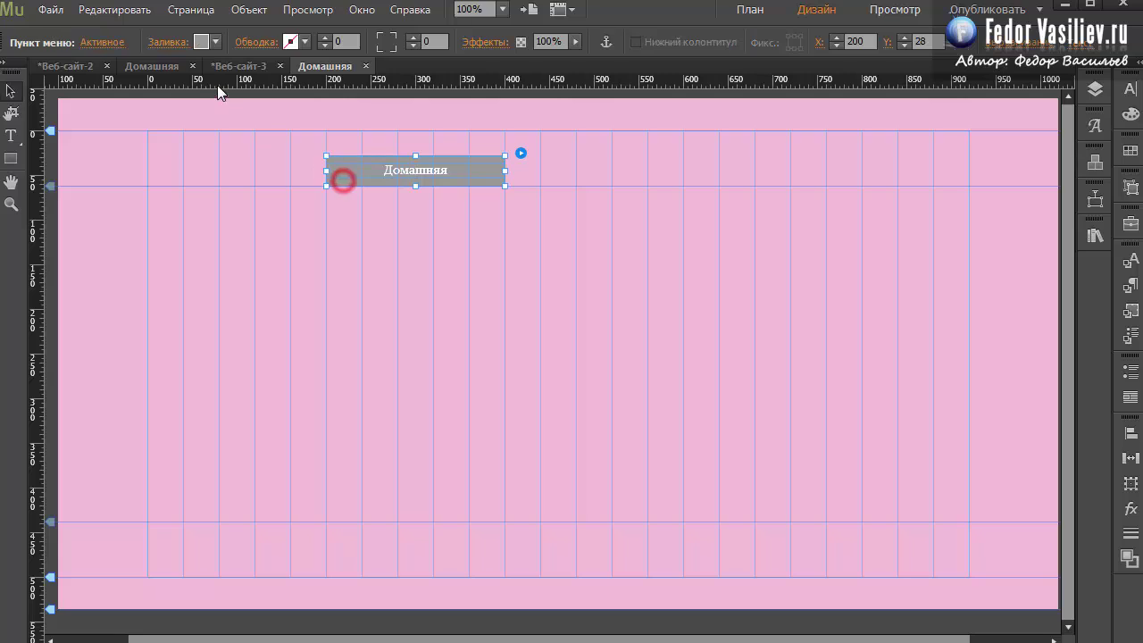
{"action": "left_click", "coordinate": [98, 42]}
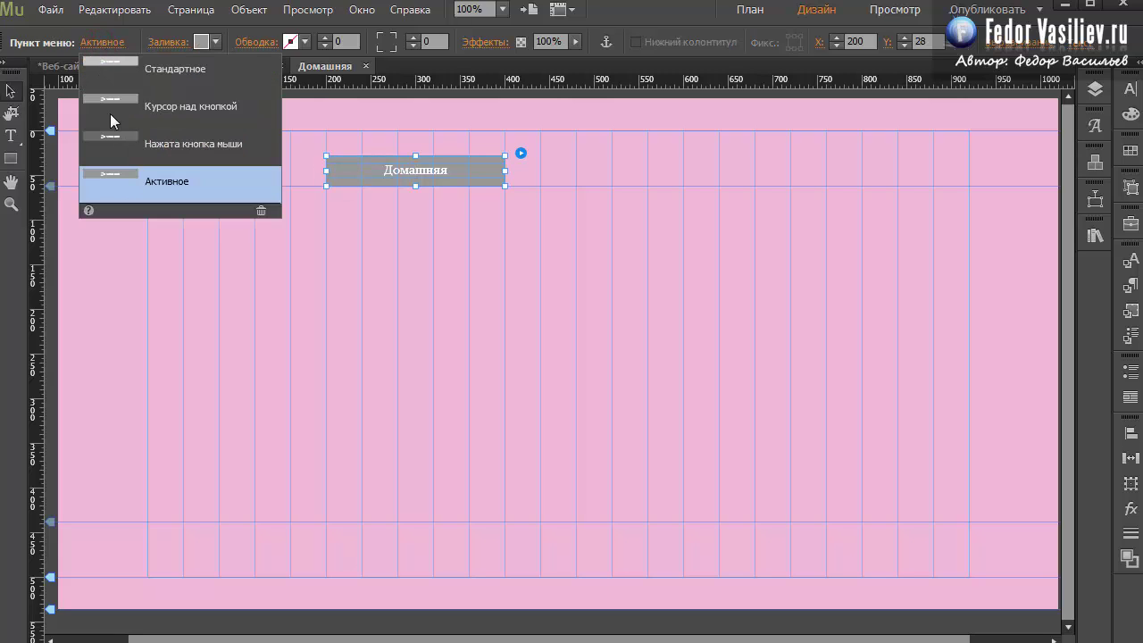
{"action": "left_click", "coordinate": [127, 72]}
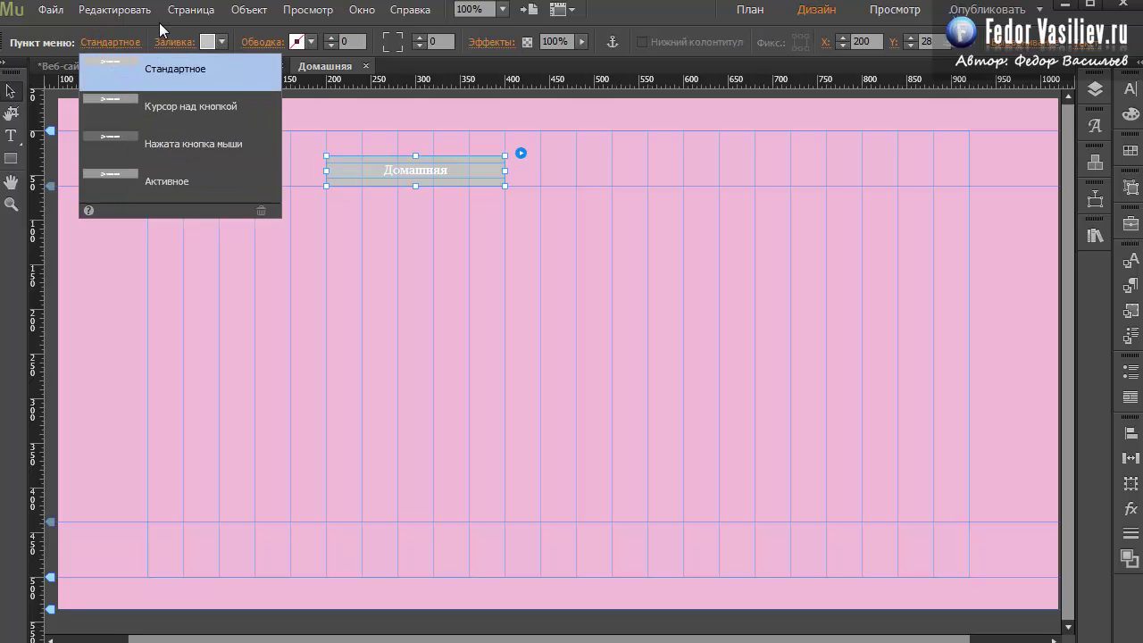
{"action": "left_click", "coordinate": [207, 41]}
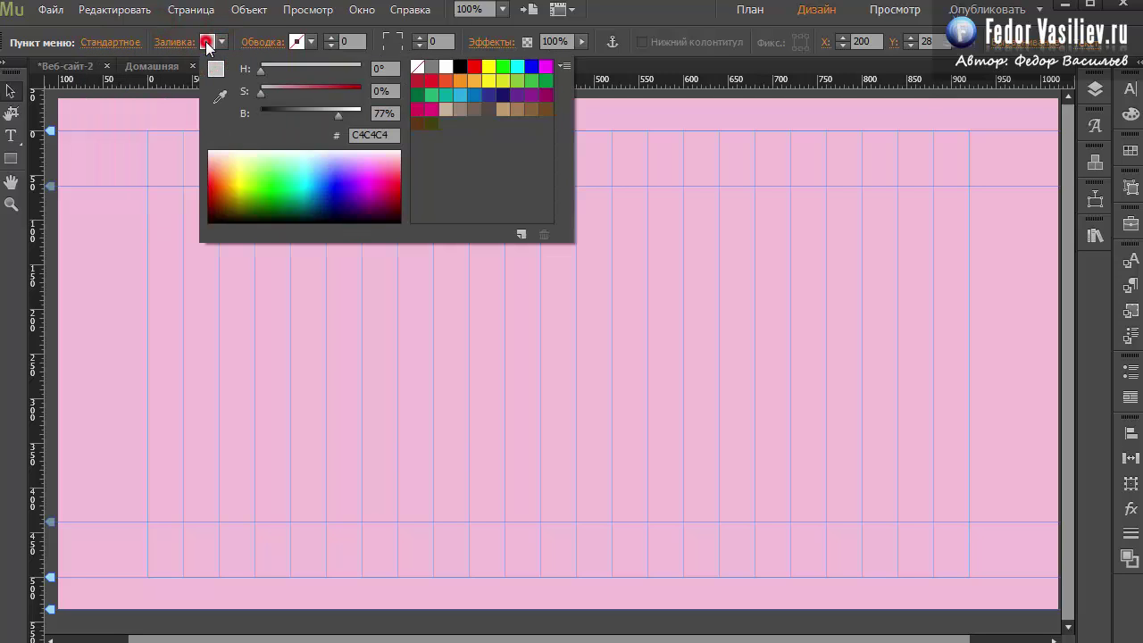
{"action": "left_click", "coordinate": [267, 202]}
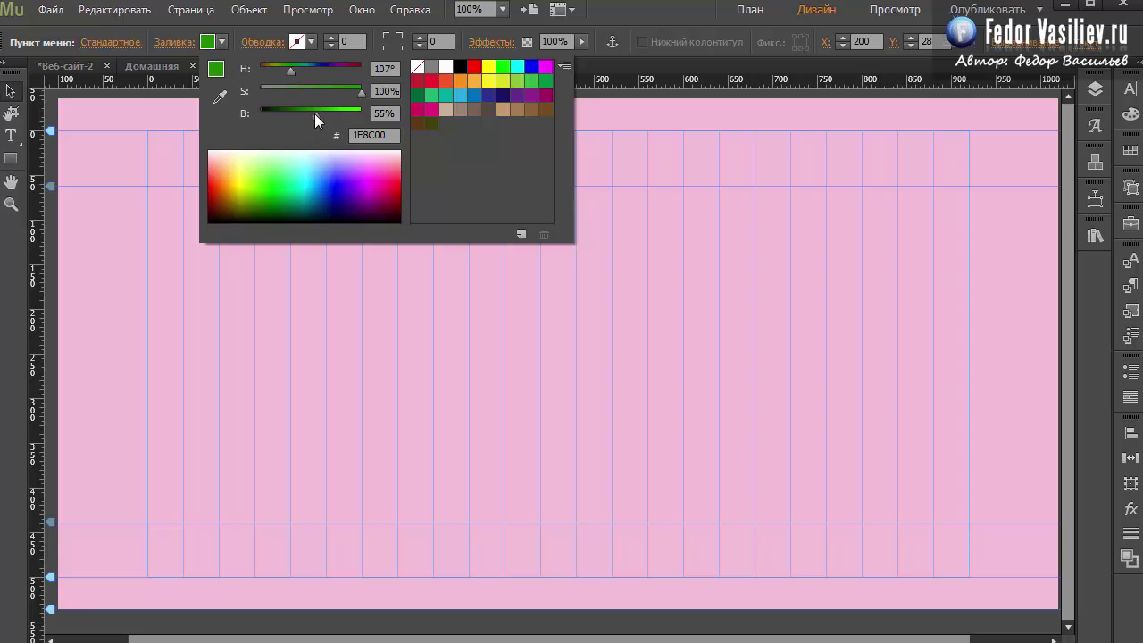
Increase the menu's height to about 60 px and move it to the header's upper-left corner, at the first column guide.
{"action": "left_click", "coordinate": [439, 184]}
{"action": "left_click_drag", "start_coordinate": [416, 187], "coordinate": [414, 209]}
{"action": "left_click_drag", "start_coordinate": [413, 169], "coordinate": [239, 157]}
Set the Домашняя menu label's font to HvsMoCMC at size 36.
{"action": "double_click", "coordinate": [220, 160]}
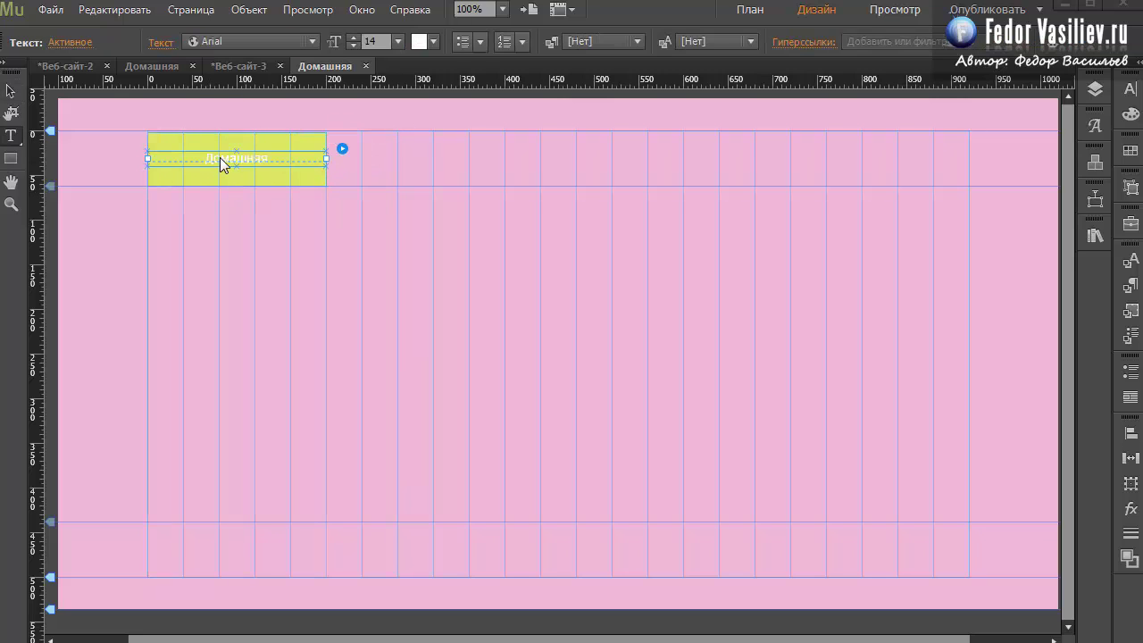
{"action": "left_click", "coordinate": [313, 43]}
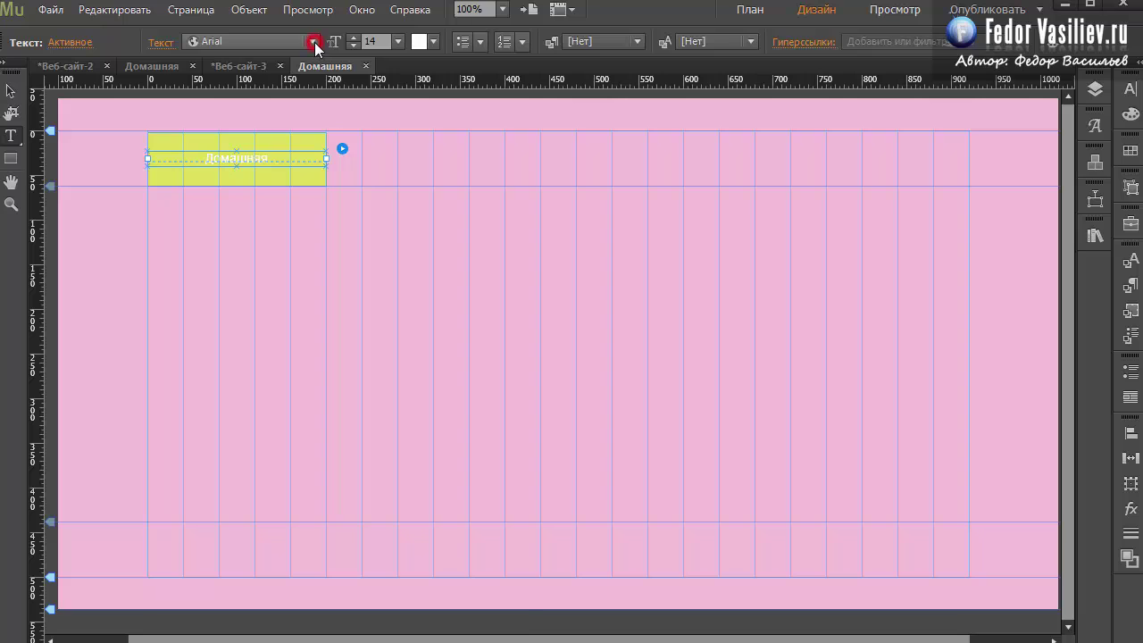
{"action": "scroll", "coordinate": [301, 194], "scroll_direction": "up", "scroll_amount": 8}
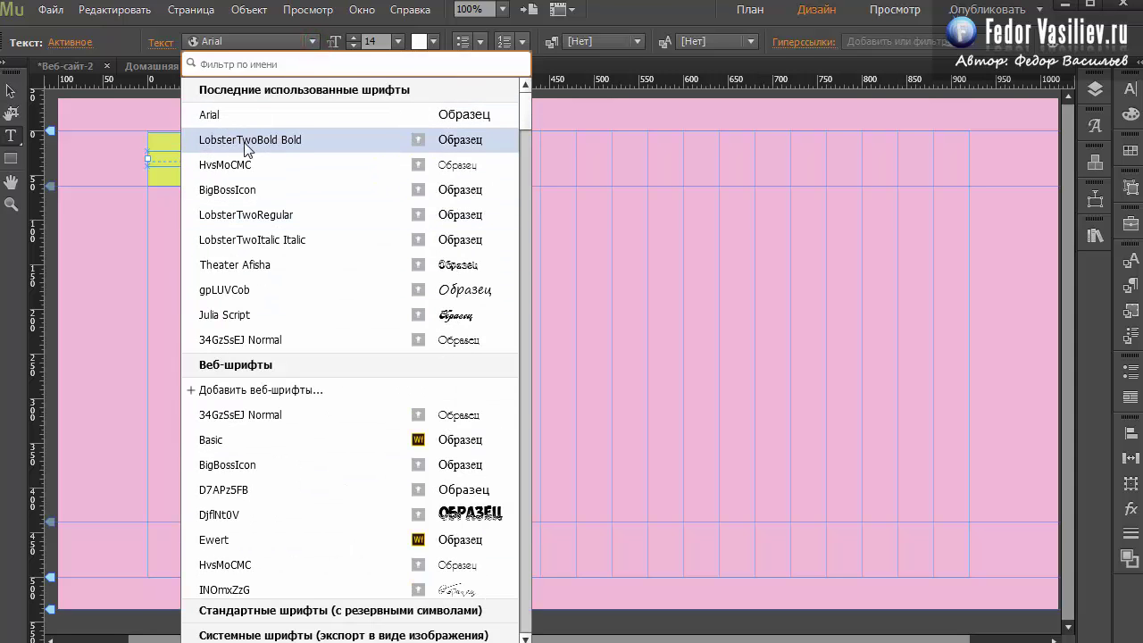
{"action": "left_click", "coordinate": [254, 167]}
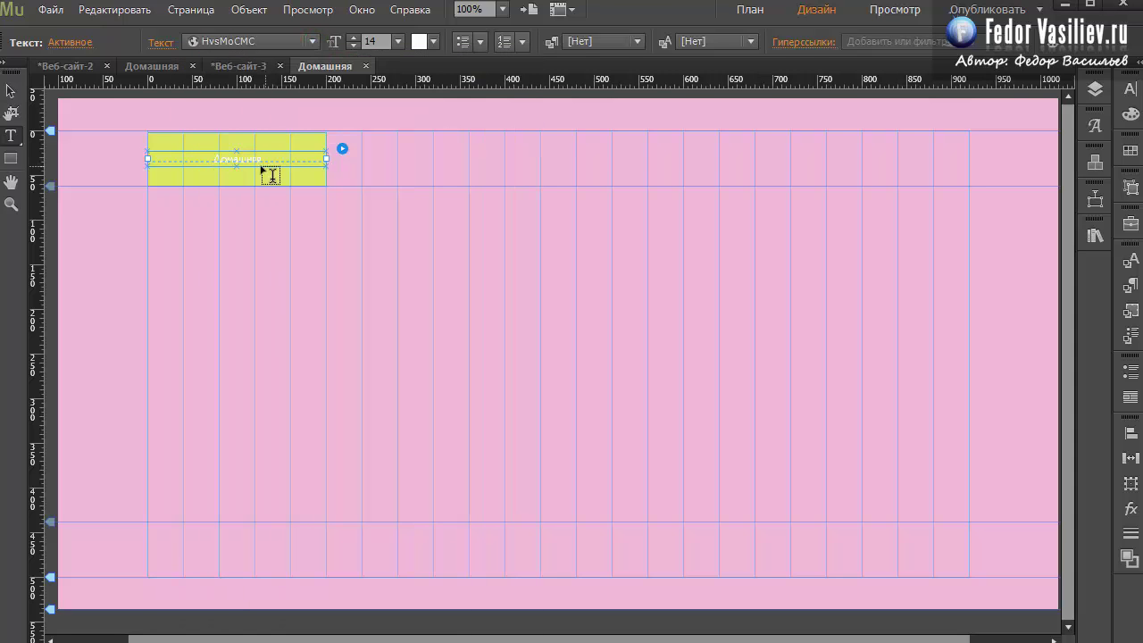
{"action": "left_click", "coordinate": [398, 41]}
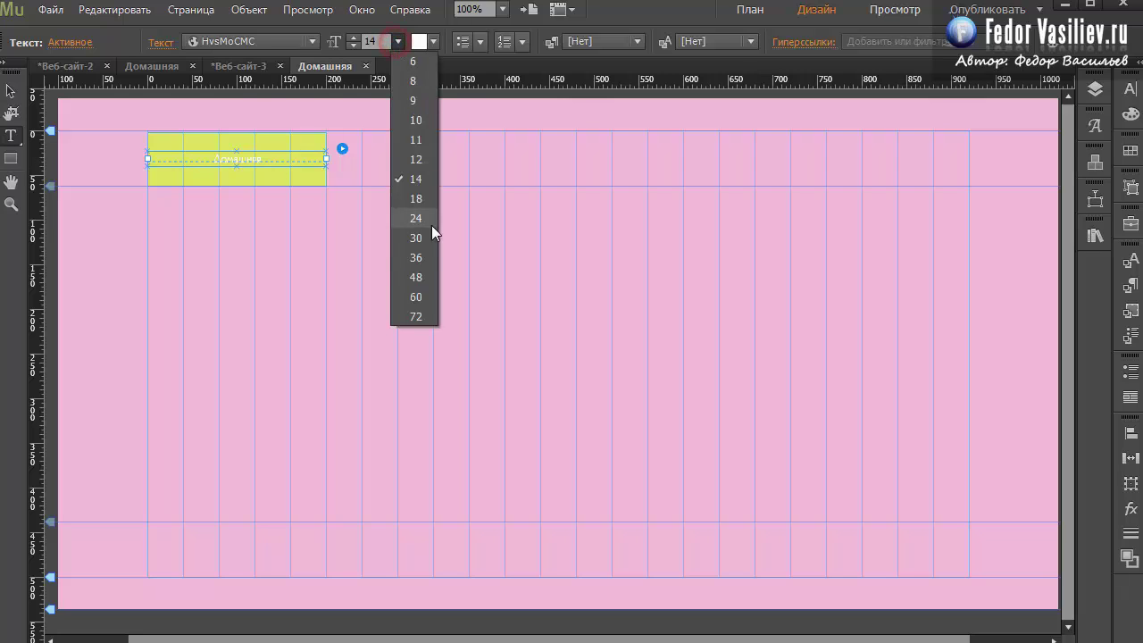
{"action": "left_click", "coordinate": [420, 257]}
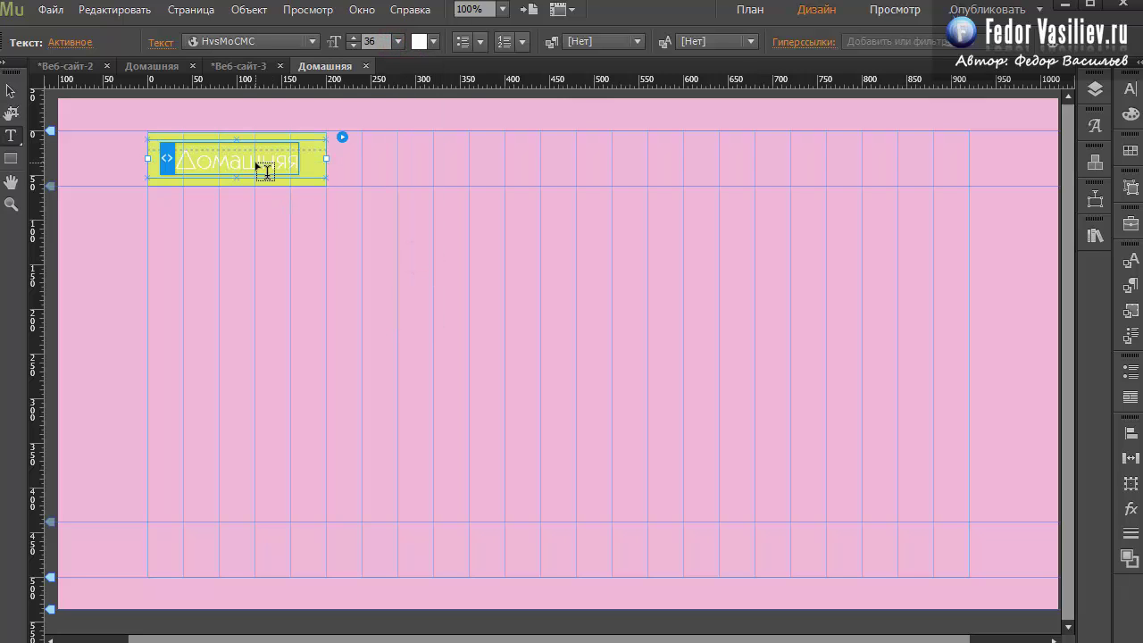
Color the Домашняя menu label's text black.
{"action": "left_click", "coordinate": [418, 42]}
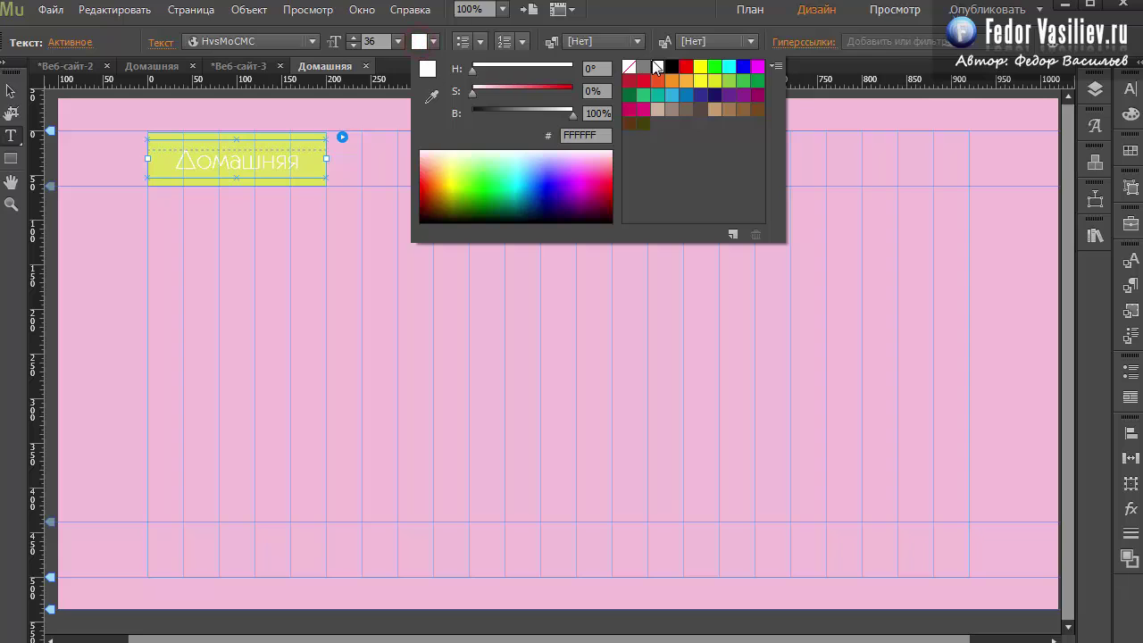
{"action": "left_click", "coordinate": [671, 66]}
{"action": "left_click", "coordinate": [268, 158]}
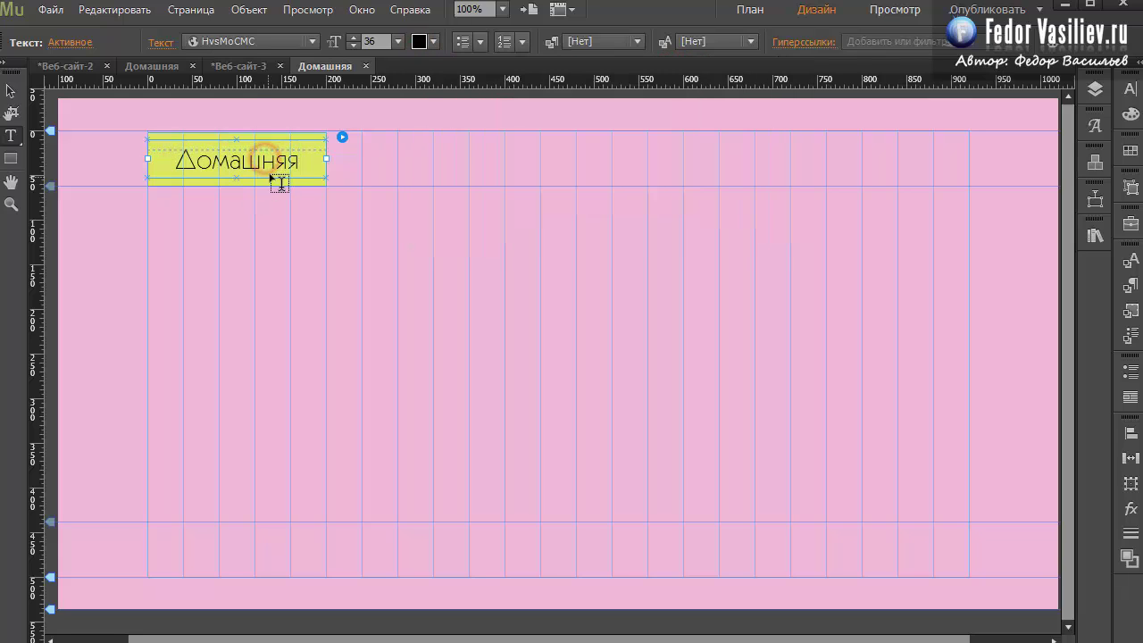
{"action": "left_click", "coordinate": [224, 171]}
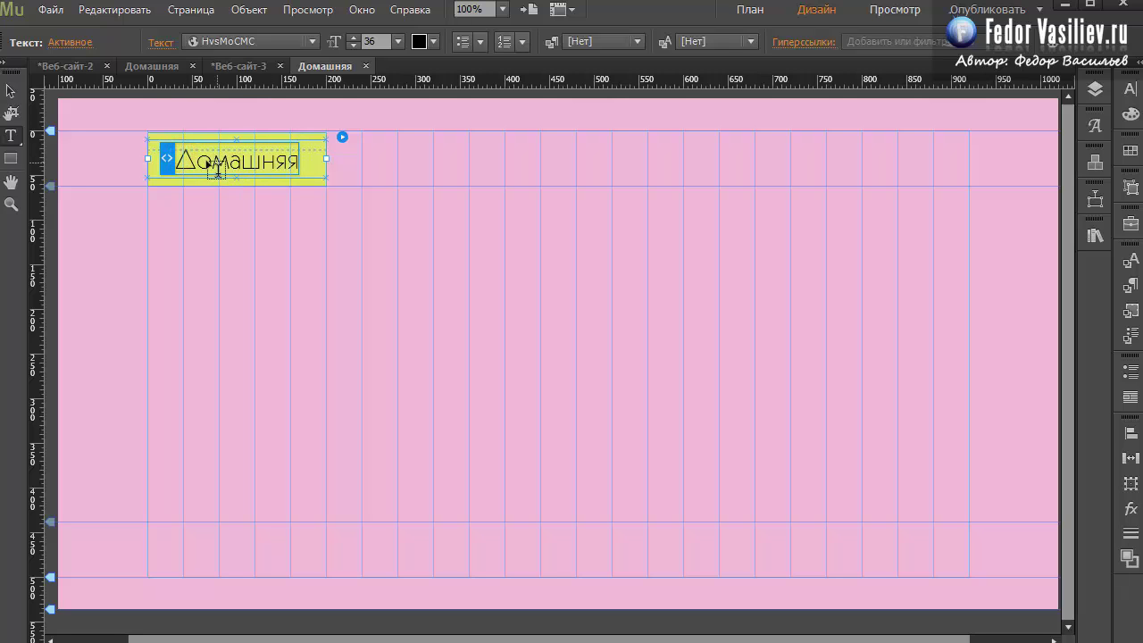
Rename the Домашняя page in the Веб-сайт-3 site plan to страница1.
{"action": "key", "text": "Escape"}
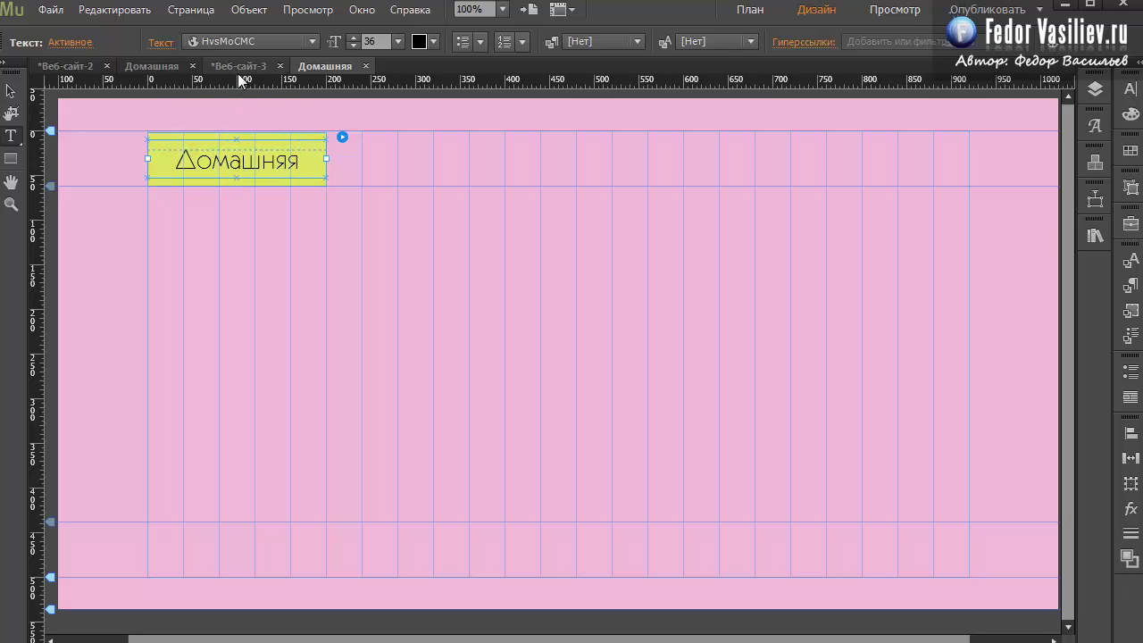
{"action": "left_click", "coordinate": [239, 66]}
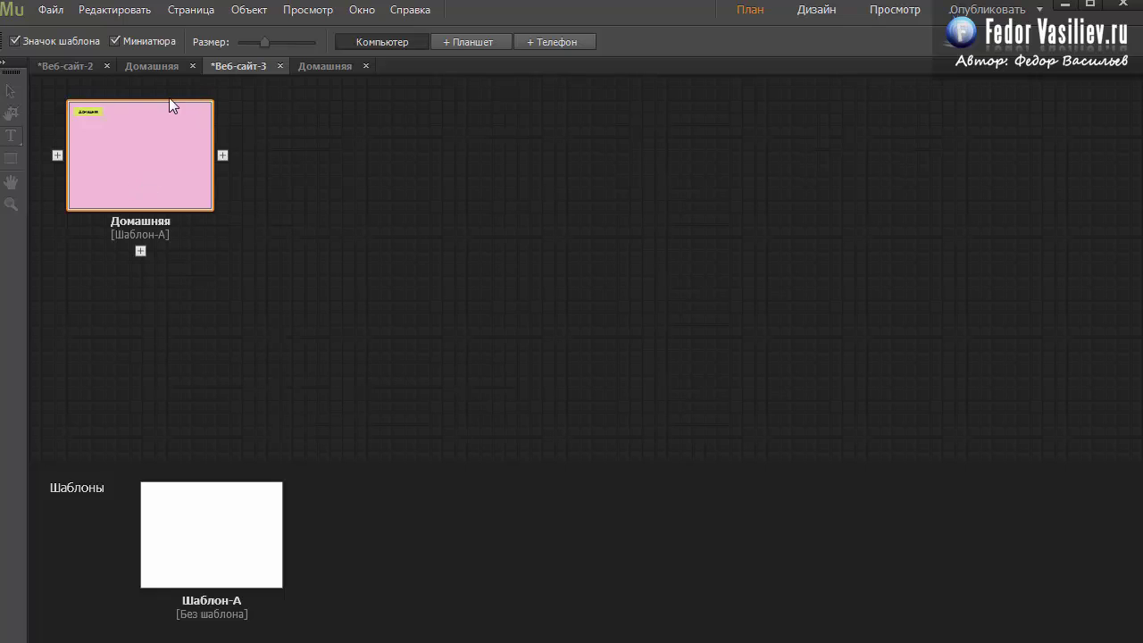
{"action": "double_click", "coordinate": [140, 221]}
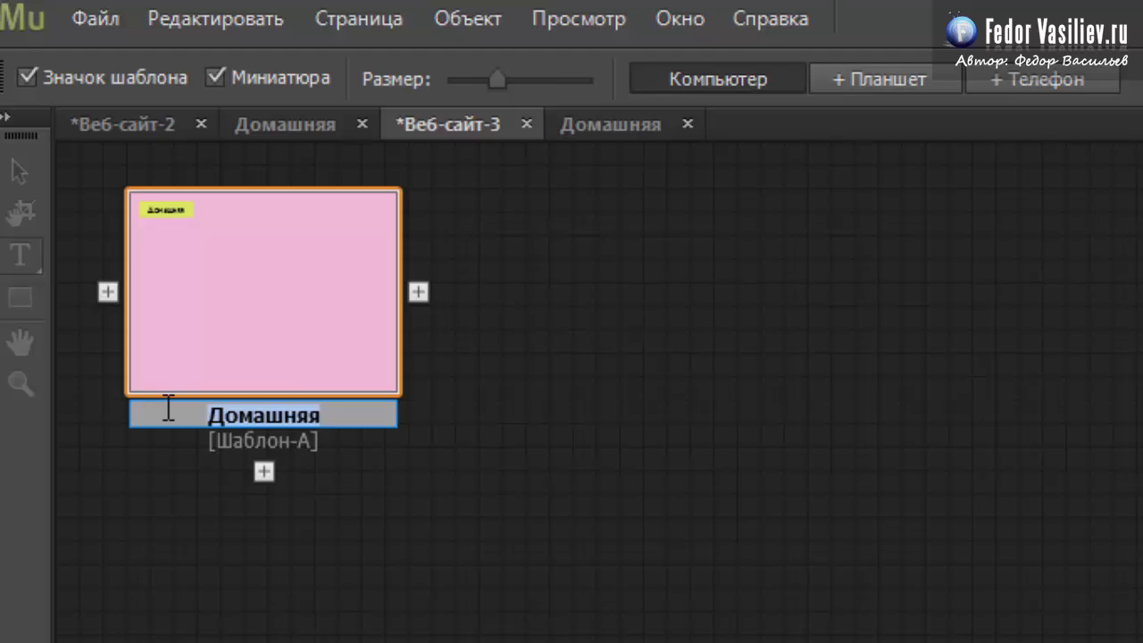
{"action": "type", "text": "страница1"}
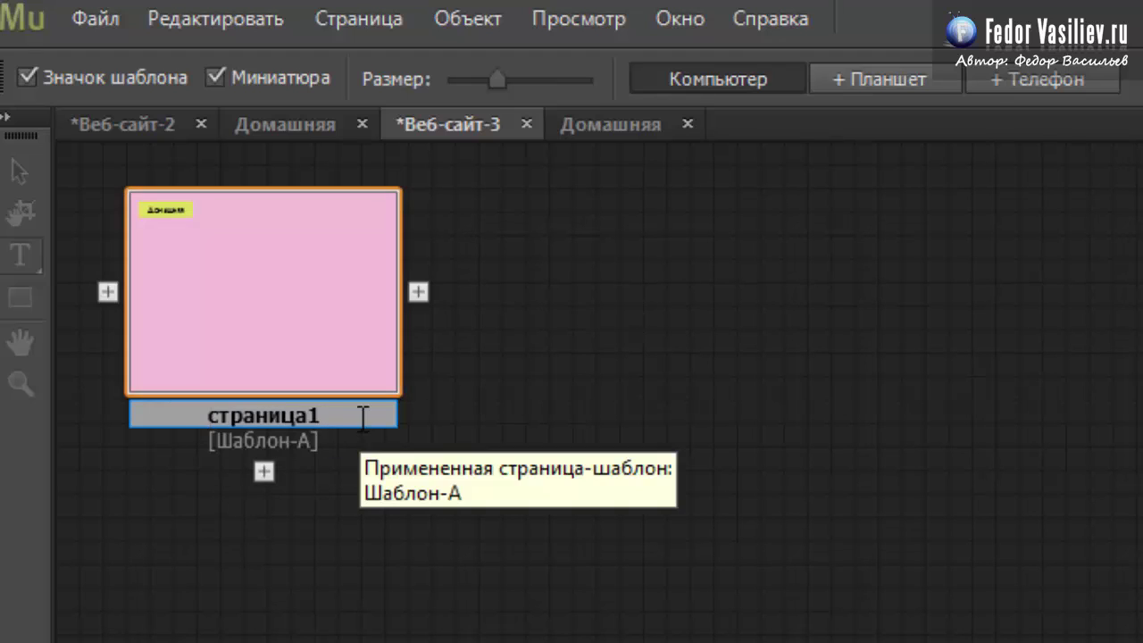
{"action": "key", "text": "Return"}
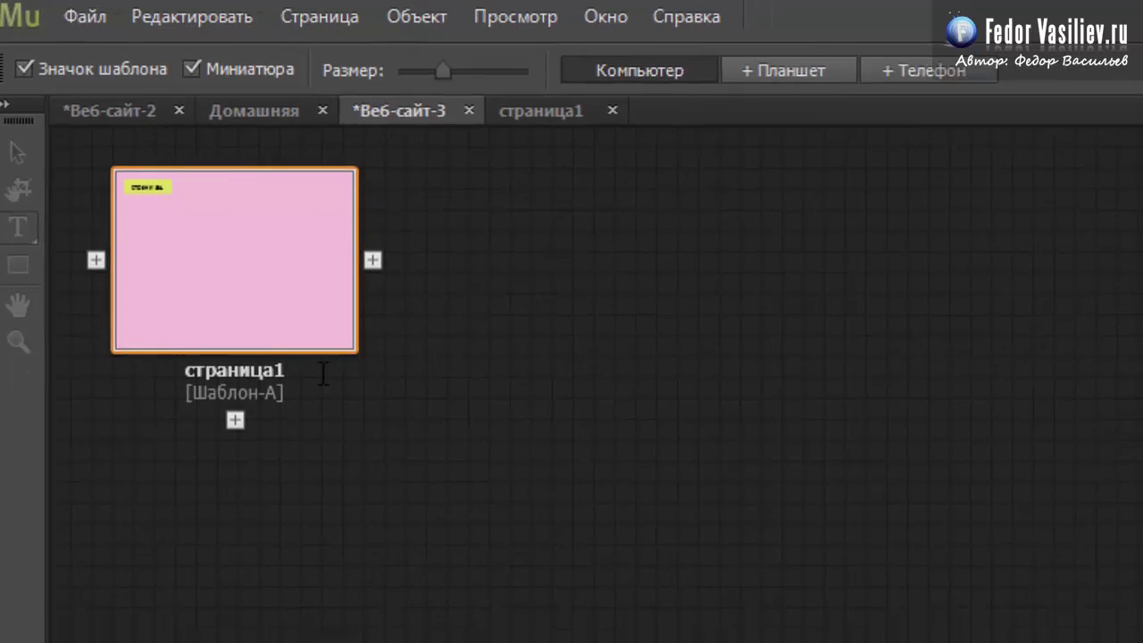
Set the страница1 menu label's font to DjflNt0V at size 24 and preview the page in the browser.
{"action": "double_click", "coordinate": [148, 170]}
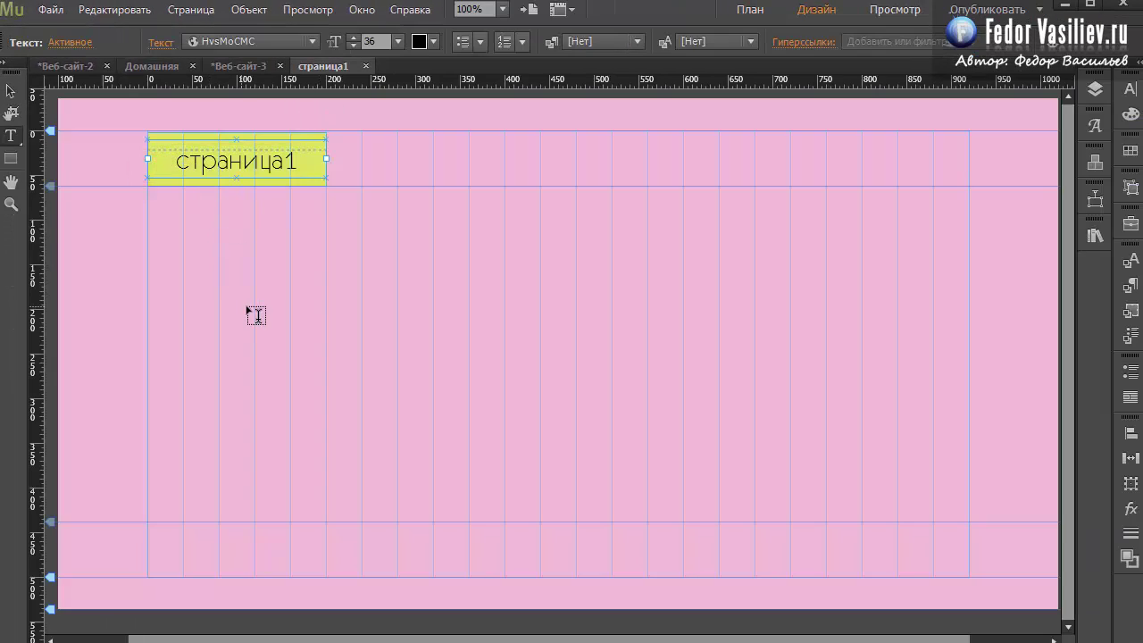
{"action": "left_click", "coordinate": [250, 158]}
{"action": "left_click", "coordinate": [311, 41]}
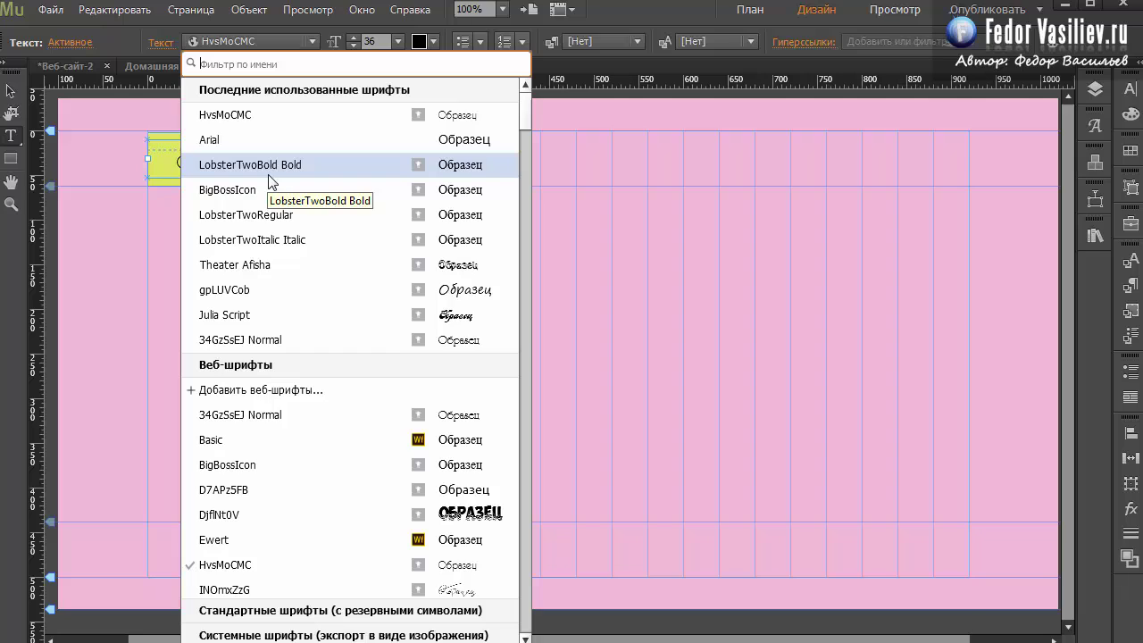
{"action": "scroll", "coordinate": [335, 384], "scroll_direction": "down", "scroll_amount": 3}
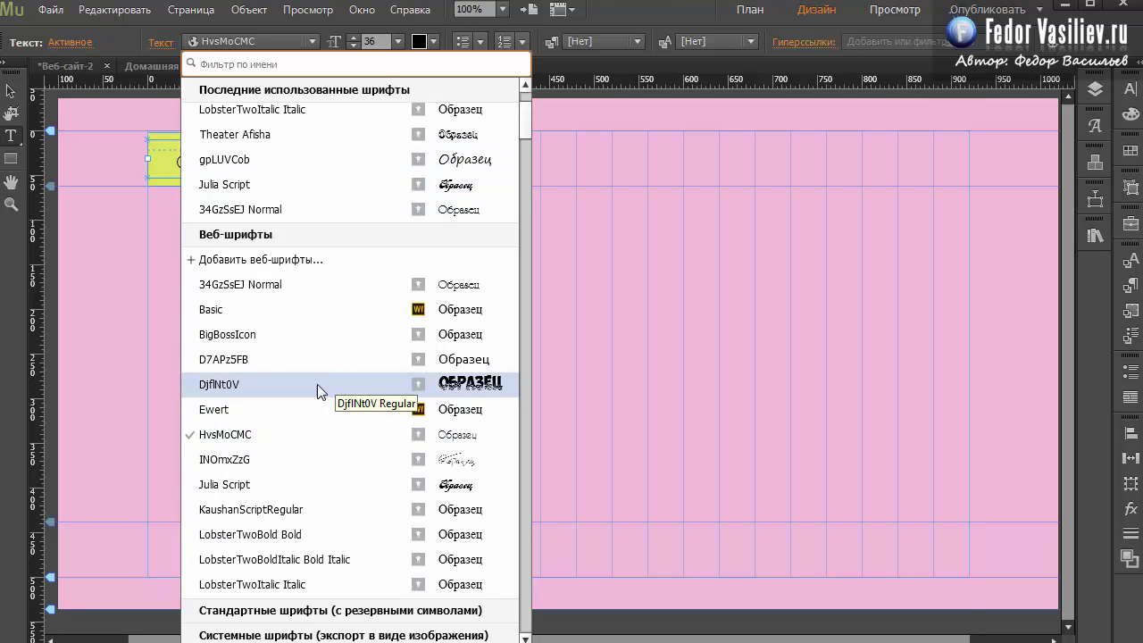
{"action": "left_click", "coordinate": [317, 384]}
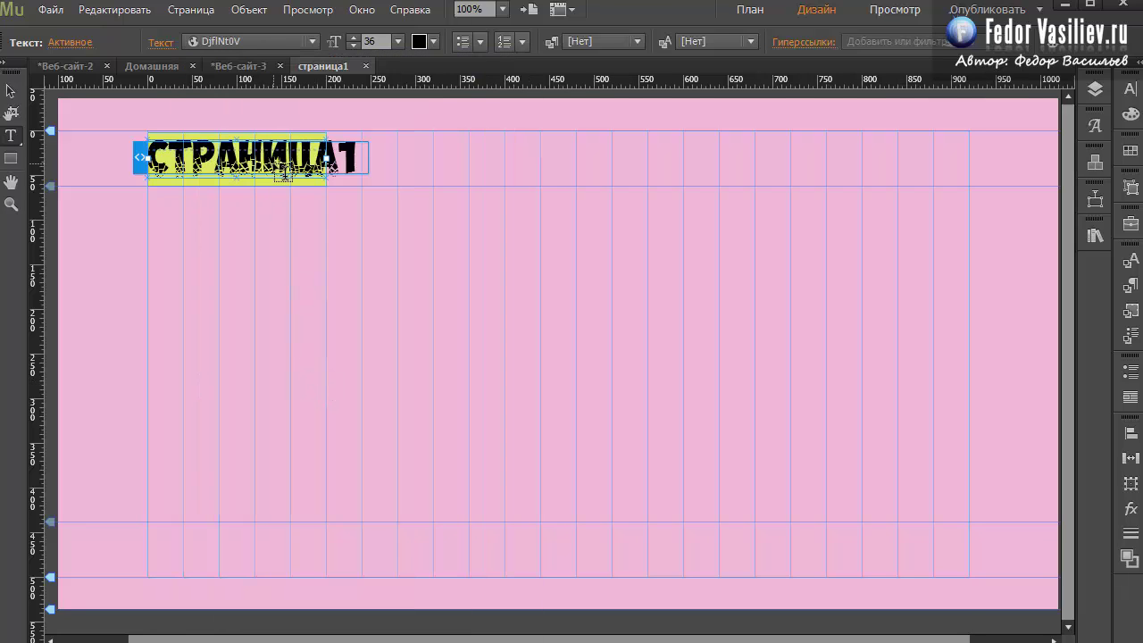
{"action": "left_click", "coordinate": [397, 41]}
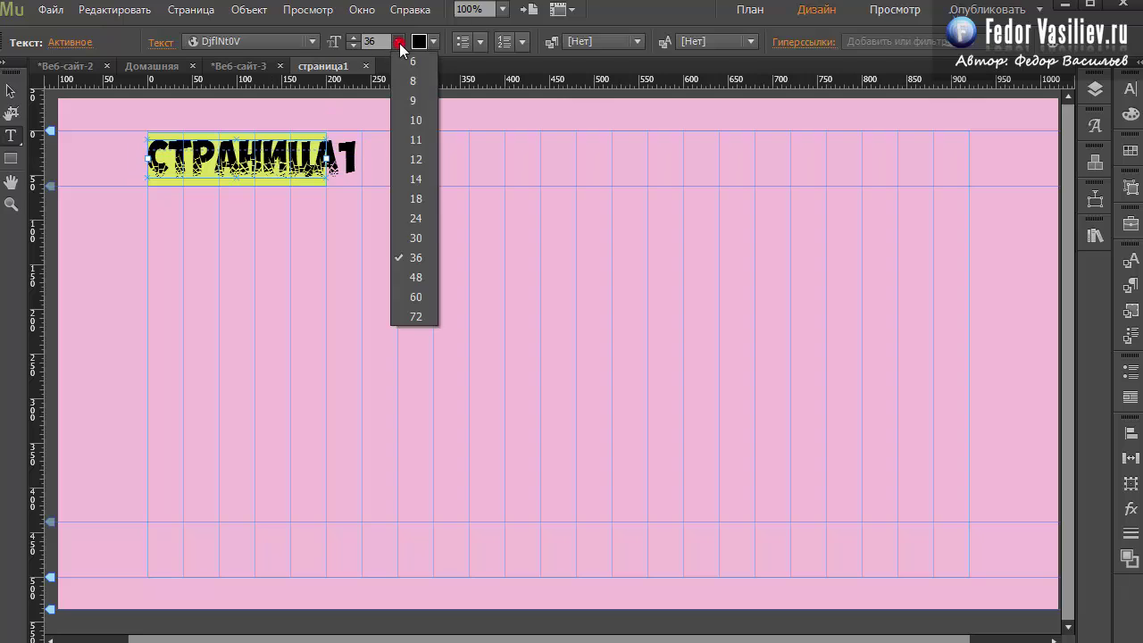
{"action": "left_click", "coordinate": [418, 219]}
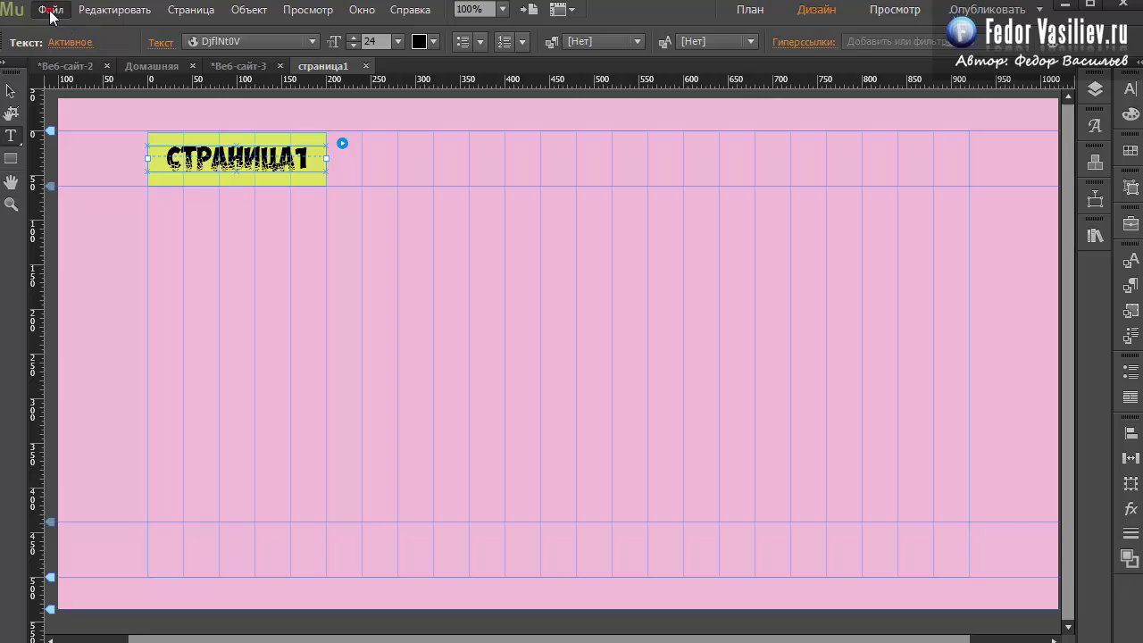
{"action": "key", "text": "ctrl+shift+e"}
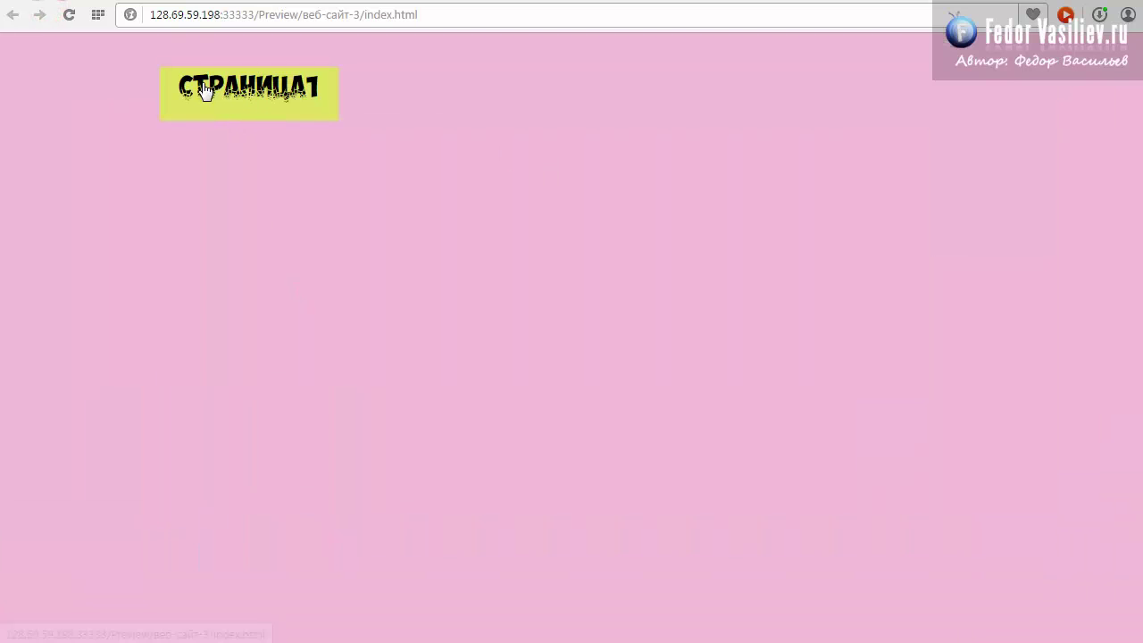
{"action": "key", "text": "alt+Tab"}
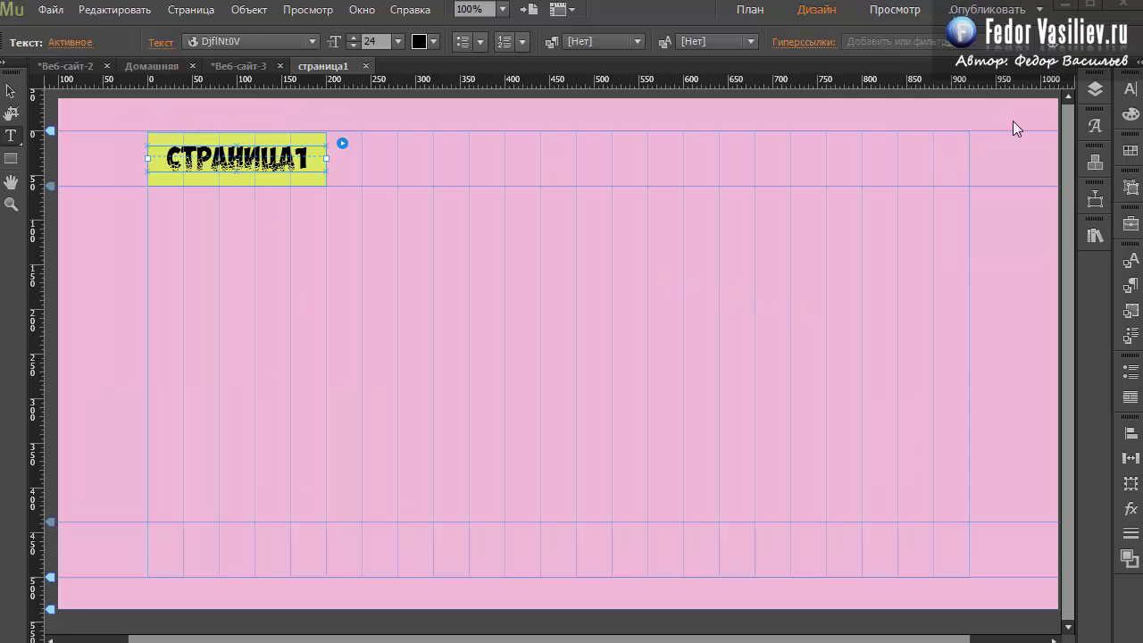
Reduce the menu label's line spacing to 66% and preview the page in the browser.
{"action": "left_click", "coordinate": [1130, 89]}
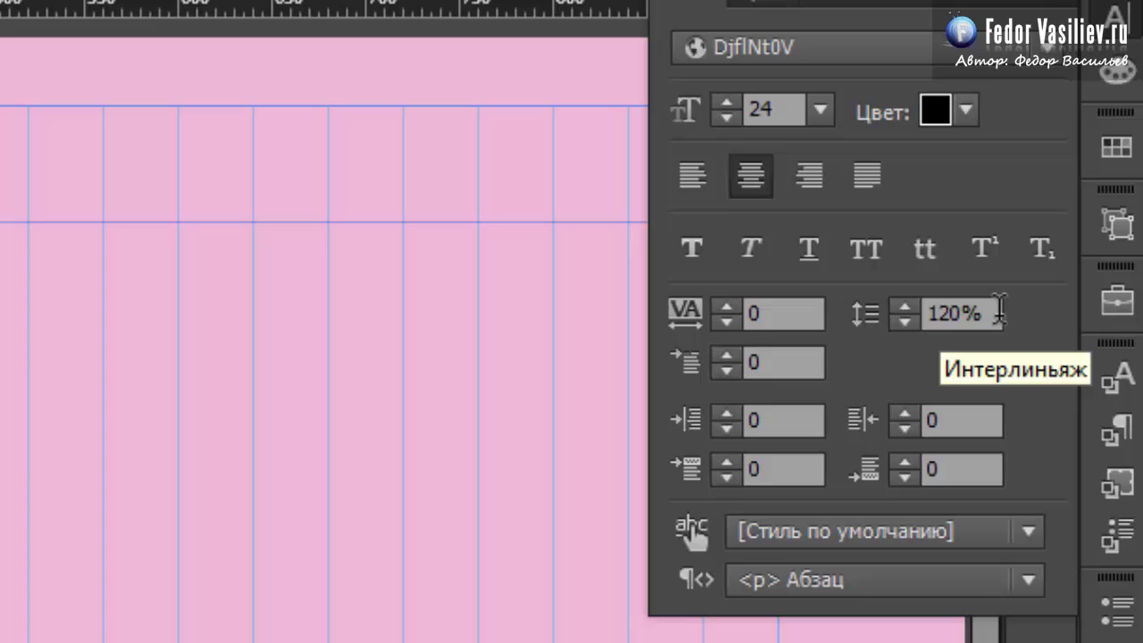
{"action": "left_click", "coordinate": [998, 313]}
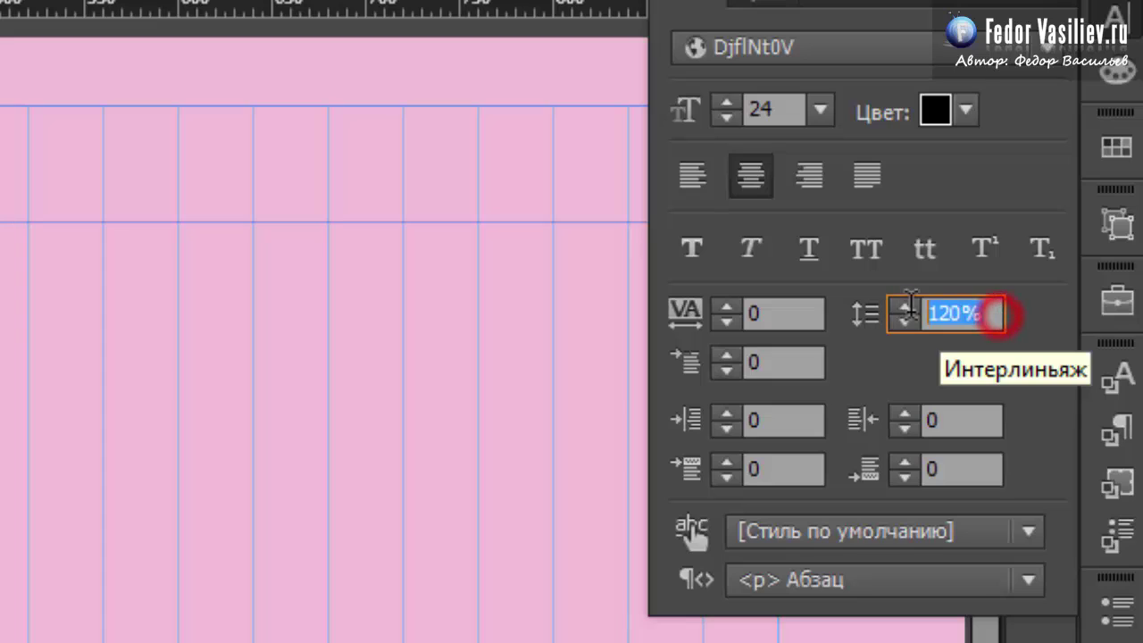
{"action": "left_click", "coordinate": [905, 325]}
{"action": "left_click_drag", "start_coordinate": [904, 332], "coordinate": [903, 326]}
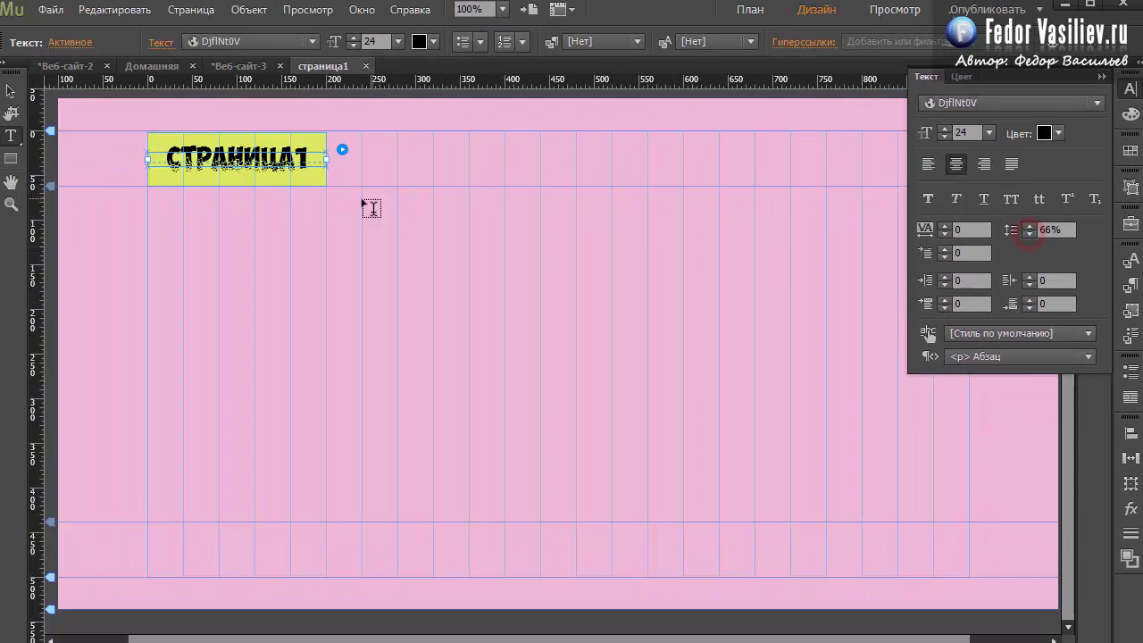
{"action": "left_click", "coordinate": [50, 10]}
{"action": "left_click", "coordinate": [179, 314]}
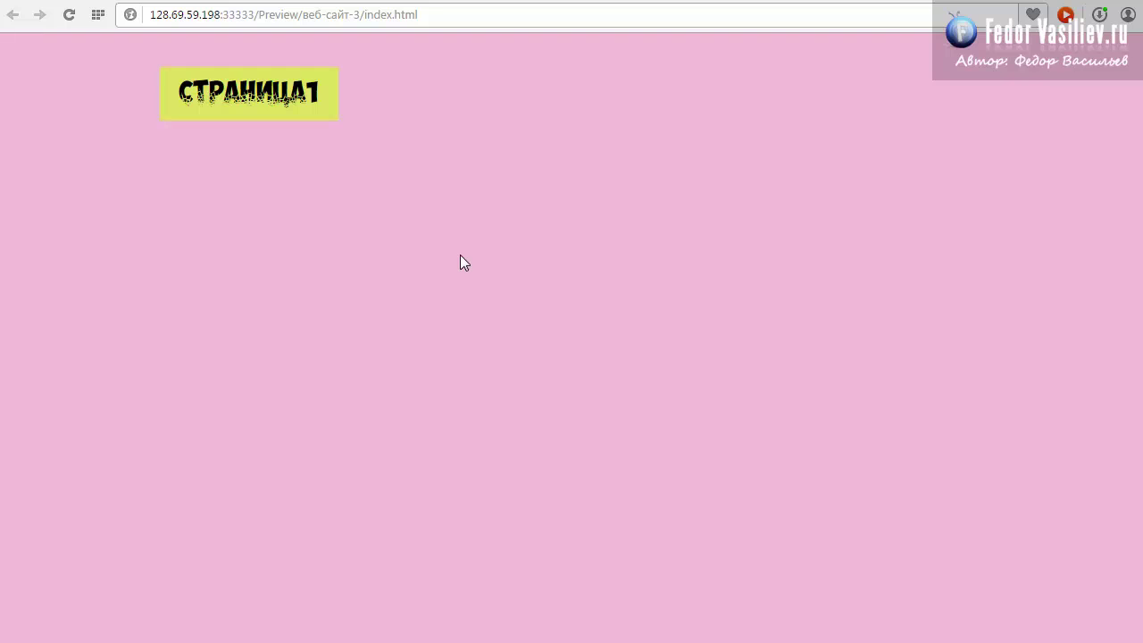
{"action": "key", "text": "alt+Tab"}
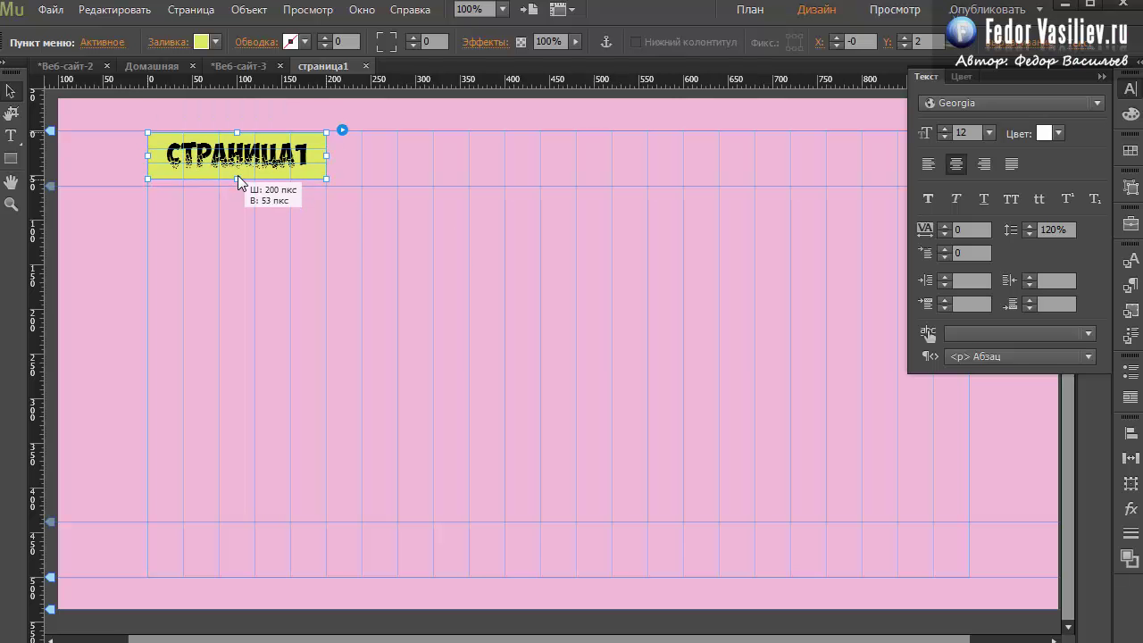
Shorten the страница1 menu item slightly from its lower edge and preview the page in the browser.
{"action": "left_click_drag", "start_coordinate": [237, 178], "coordinate": [239, 175]}
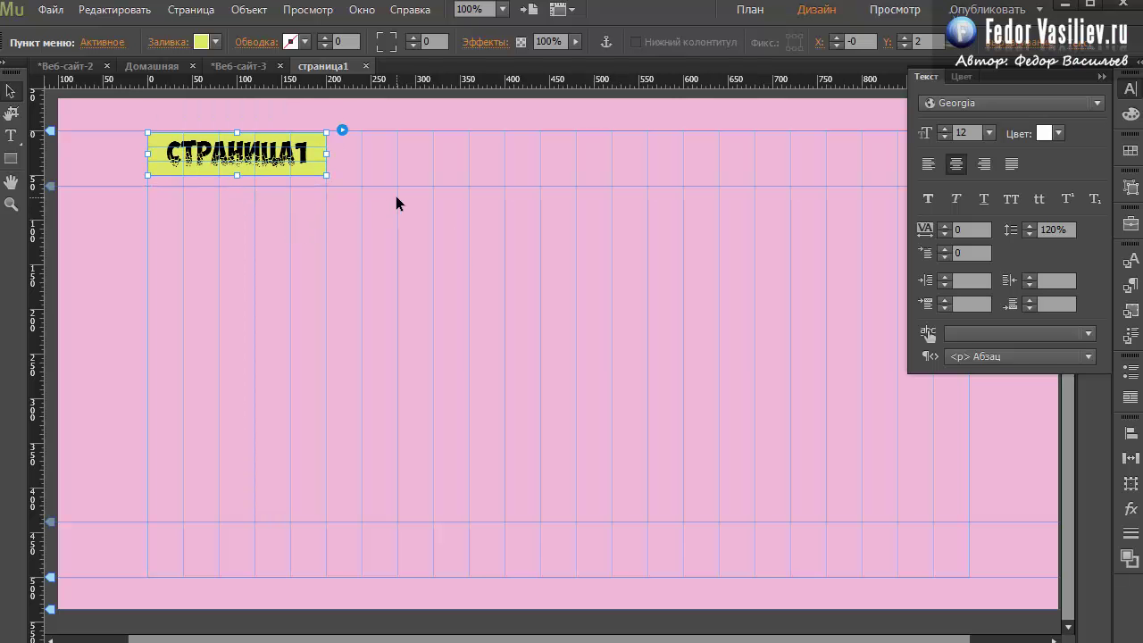
{"action": "left_click", "coordinate": [339, 171]}
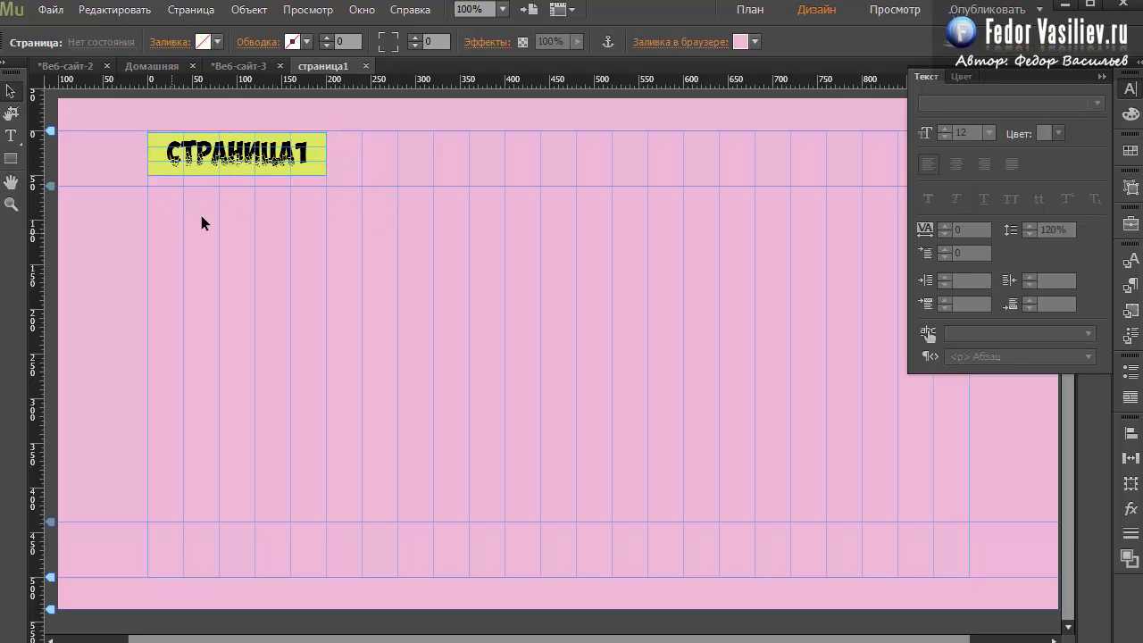
{"action": "left_click", "coordinate": [231, 160]}
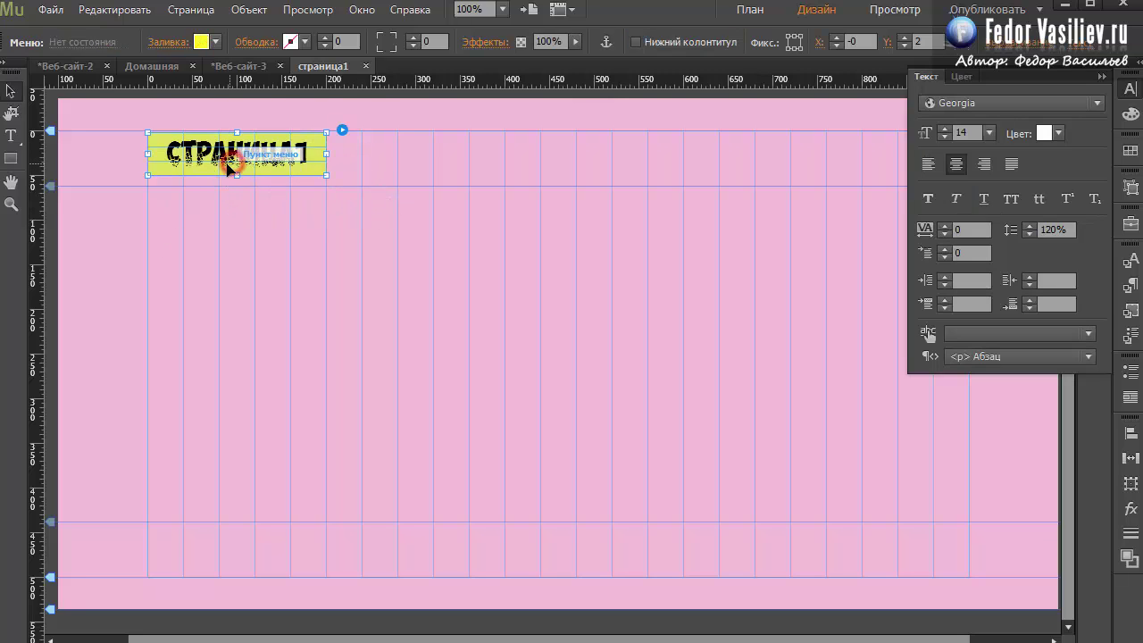
{"action": "left_click", "coordinate": [51, 10]}
{"action": "left_click", "coordinate": [183, 318]}
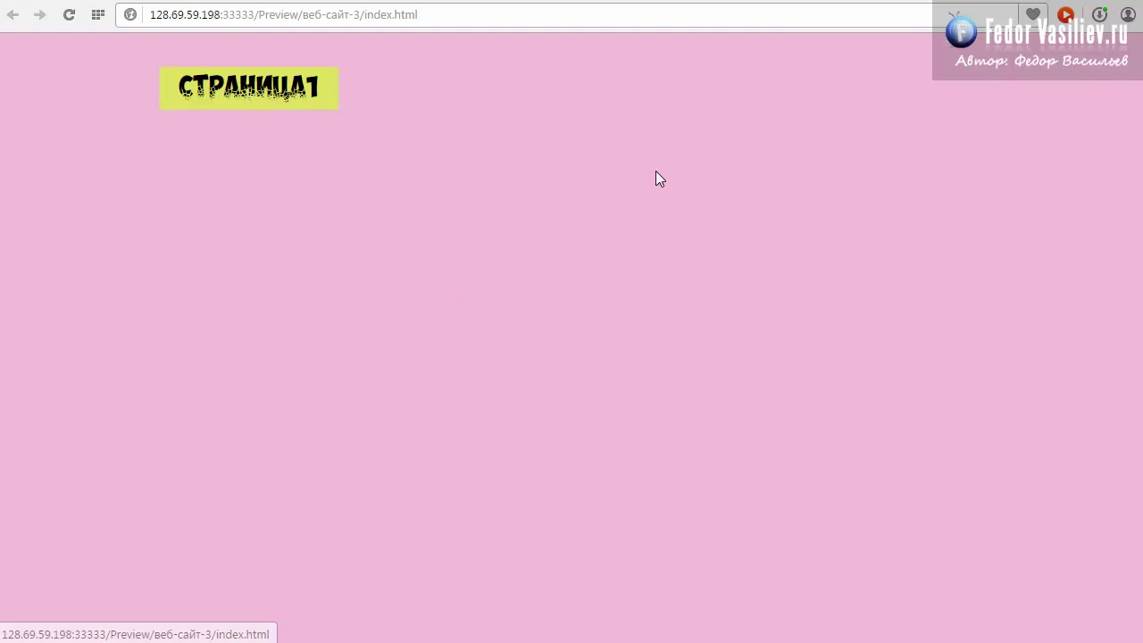
{"action": "key", "text": "alt+Tab"}
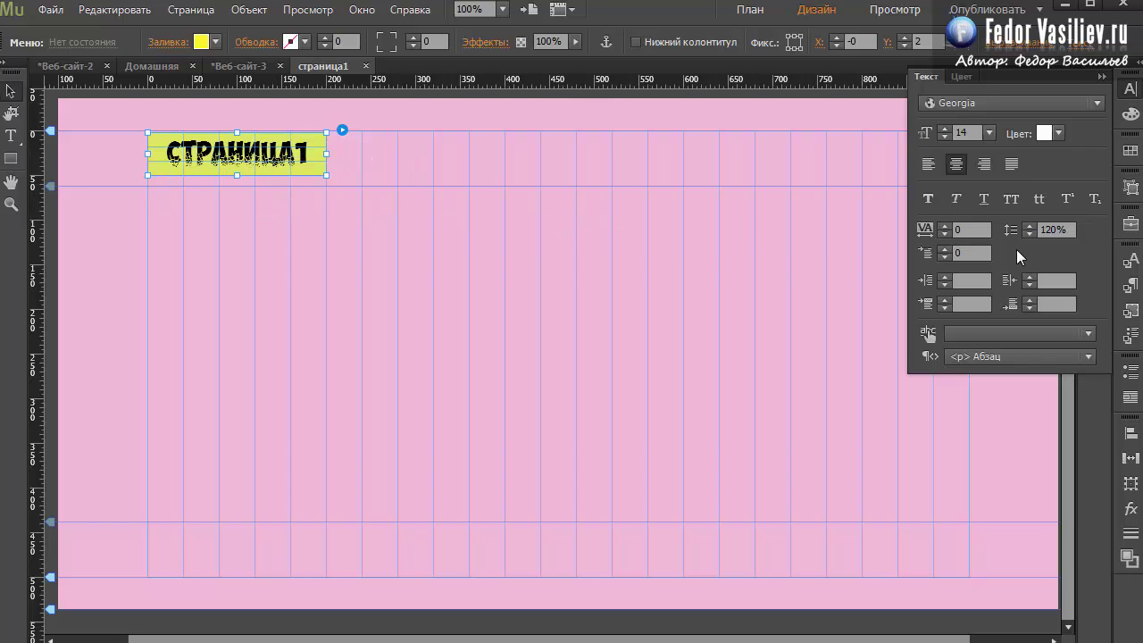
Switch the страница1 menu item to its Стандартное state and open its fill colors.
{"action": "left_click", "coordinate": [316, 165]}
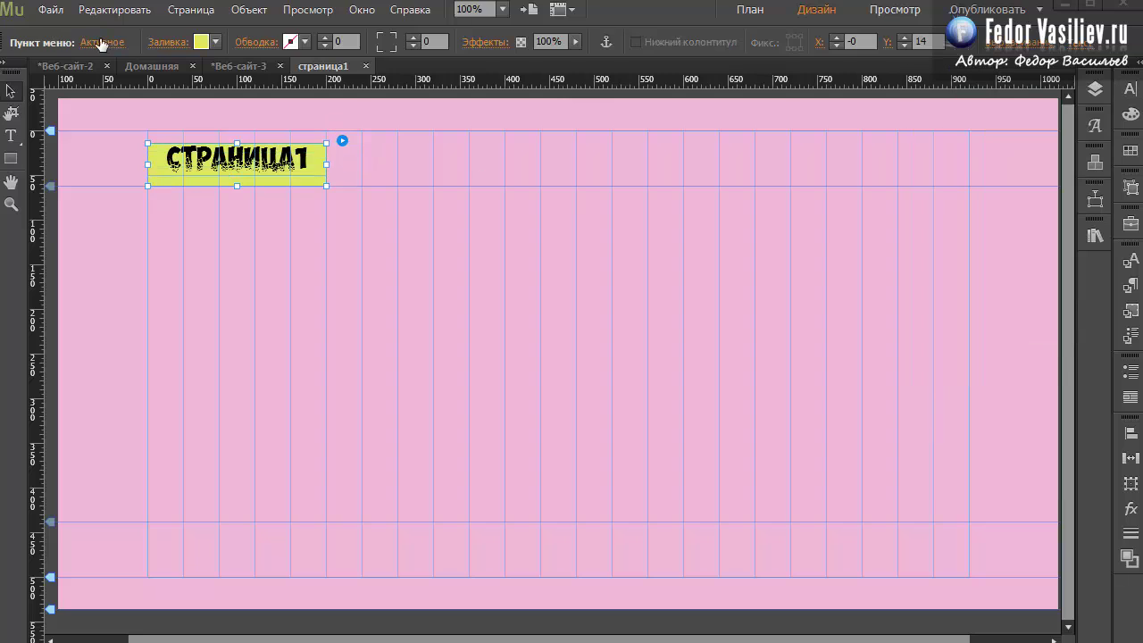
{"action": "left_click", "coordinate": [102, 42]}
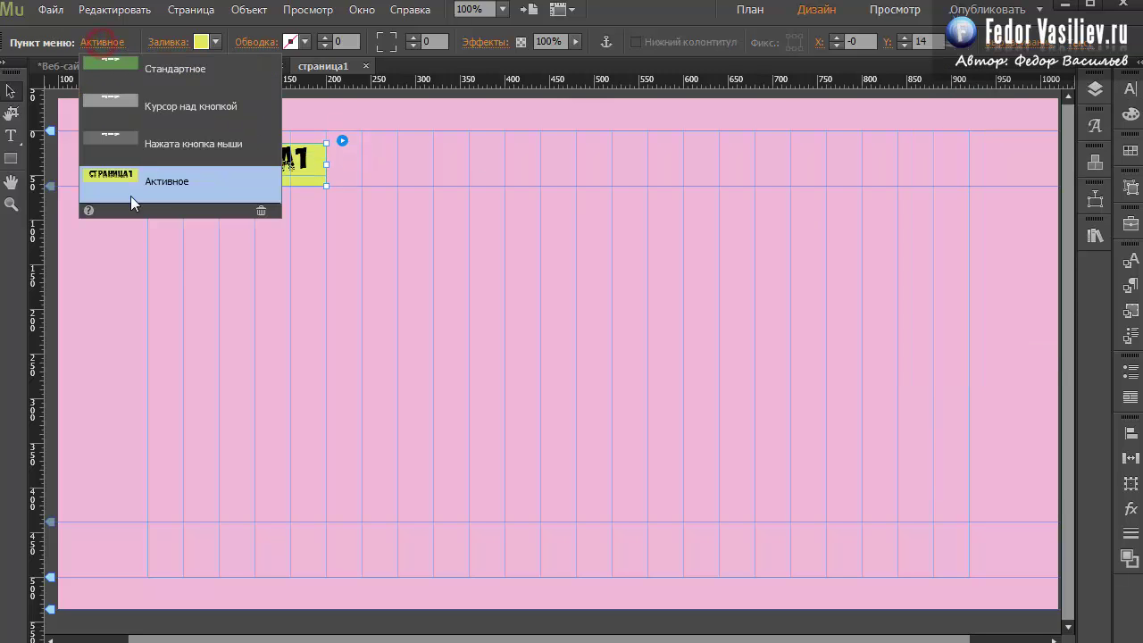
{"action": "left_click", "coordinate": [150, 69]}
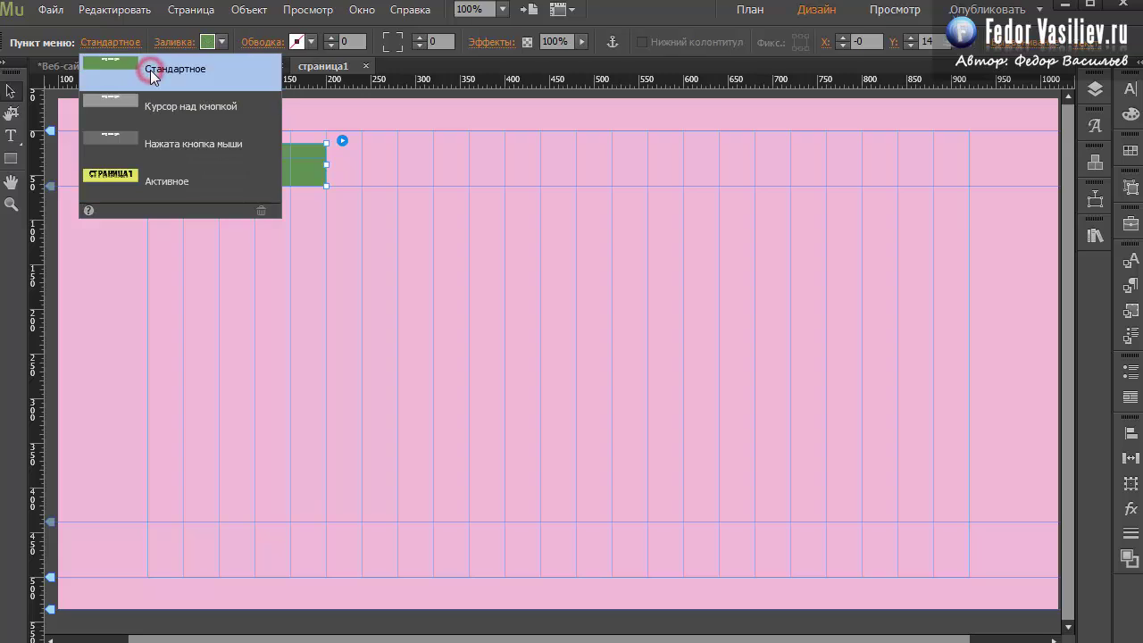
{"action": "left_click", "coordinate": [302, 114]}
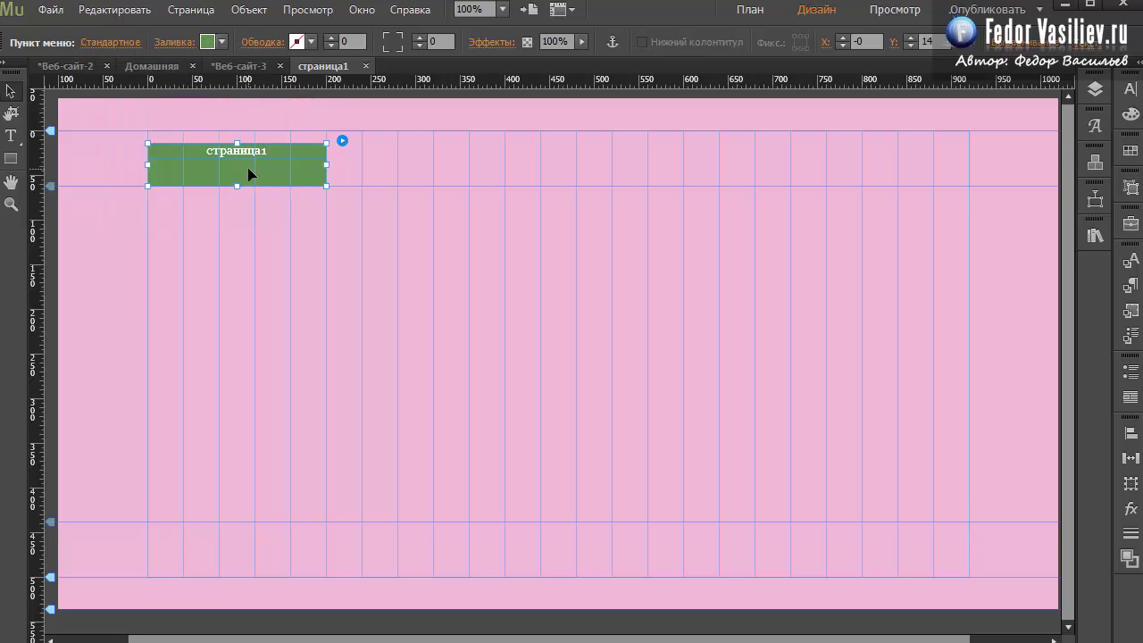
{"action": "left_click", "coordinate": [208, 42]}
{"action": "left_click", "coordinate": [502, 81]}
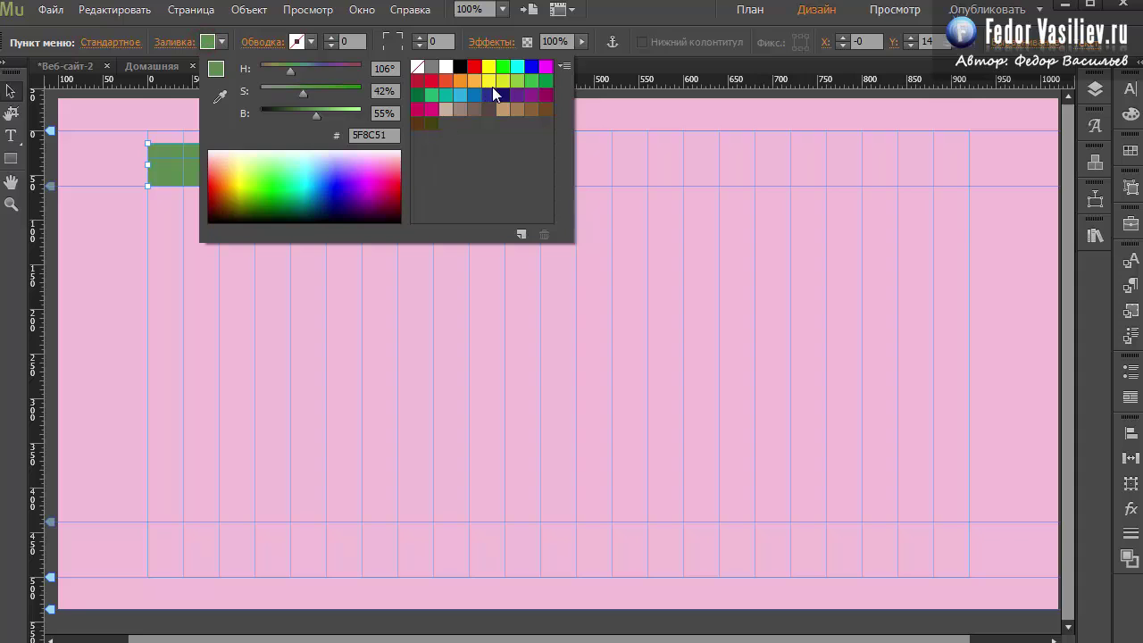
{"action": "left_click", "coordinate": [168, 132]}
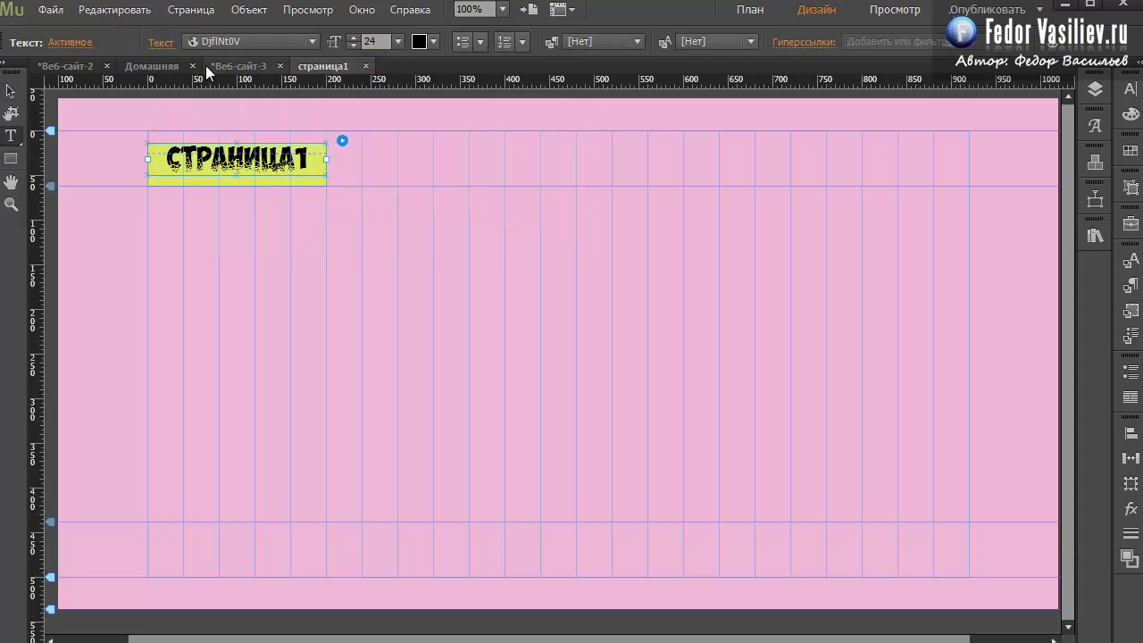
Review the страница1 label in its Стандартное, Курсор над кнопкой, Нажата кнопка мыши and Активное states, leaving Стандартное selected.
{"action": "key", "text": "ctrl+shift+e"}
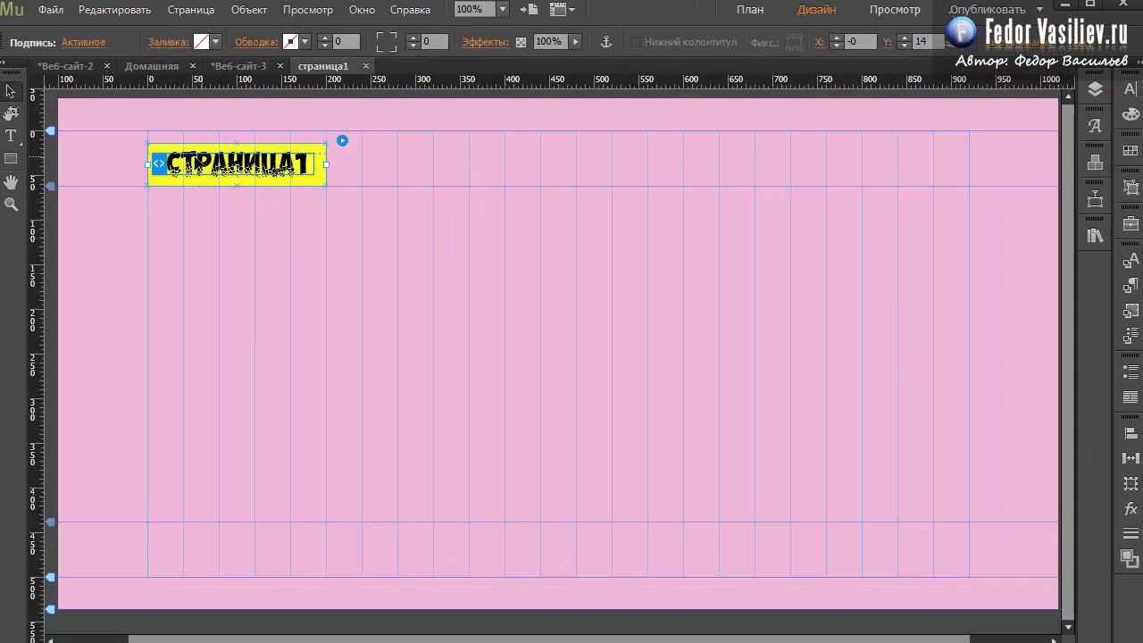
{"action": "left_click", "coordinate": [71, 45]}
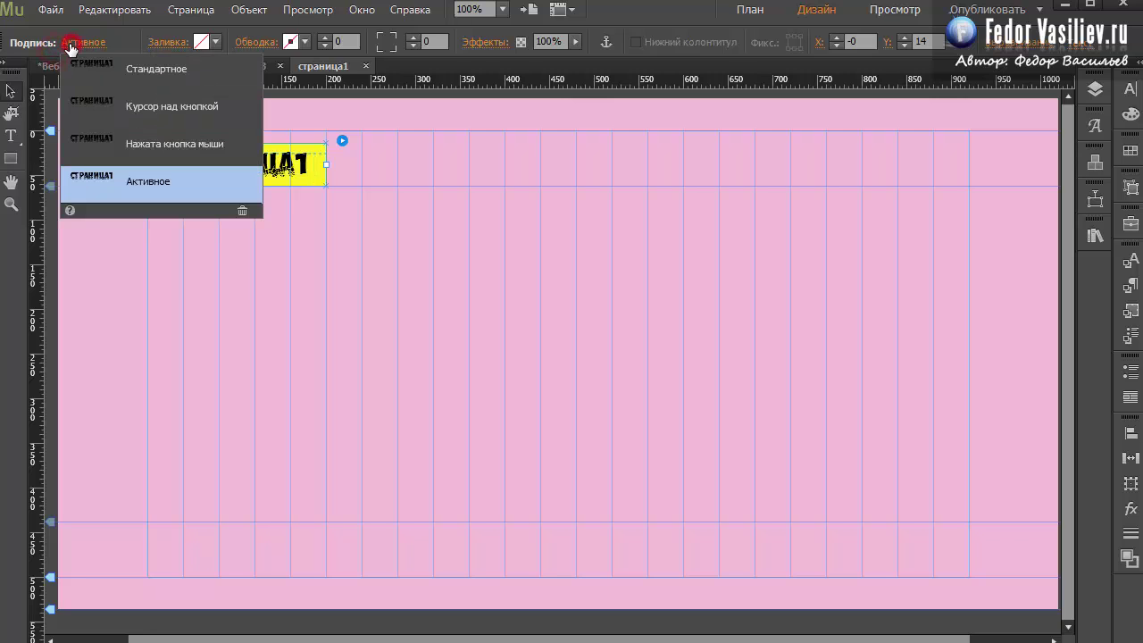
{"action": "left_click", "coordinate": [136, 73]}
{"action": "left_click", "coordinate": [144, 112]}
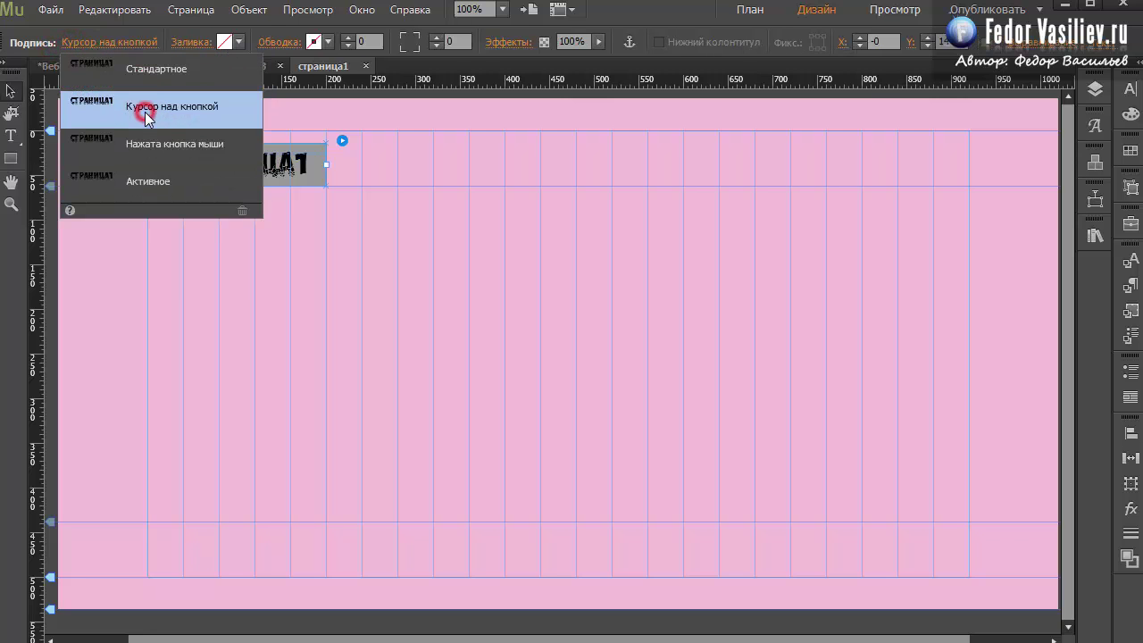
{"action": "left_click", "coordinate": [154, 148]}
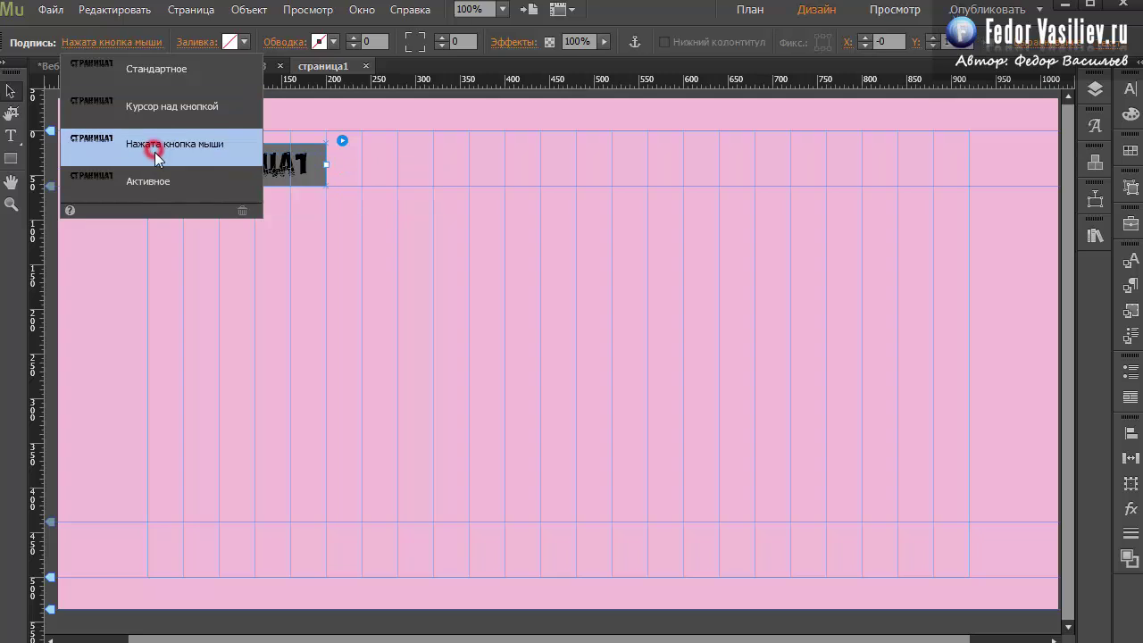
{"action": "left_click", "coordinate": [147, 182]}
{"action": "left_click", "coordinate": [147, 69]}
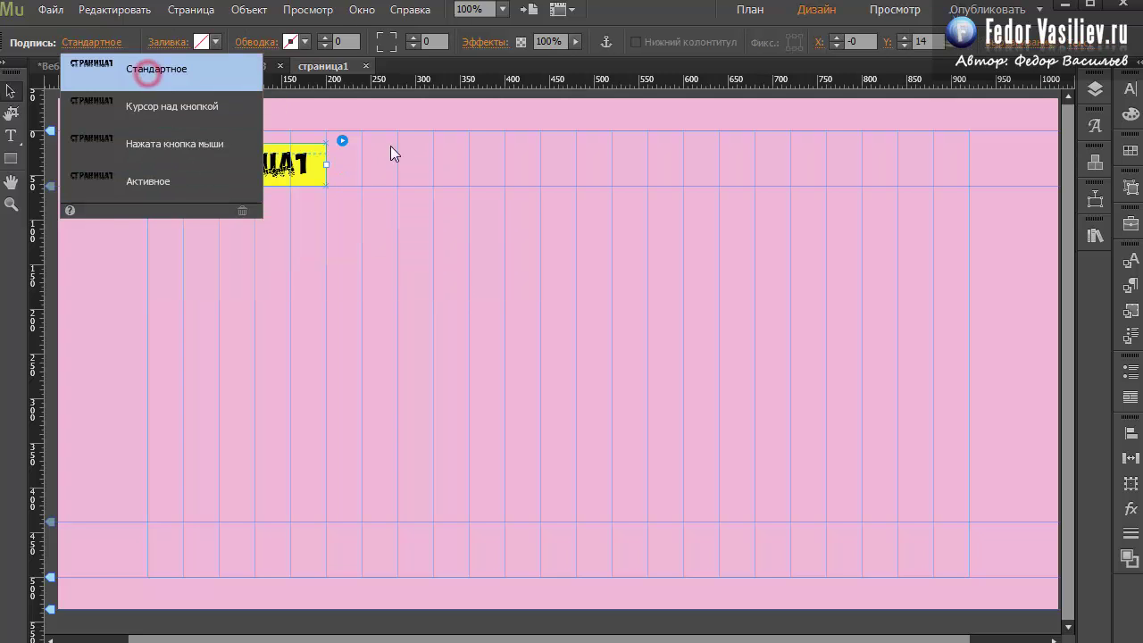
{"action": "left_click", "coordinate": [435, 134]}
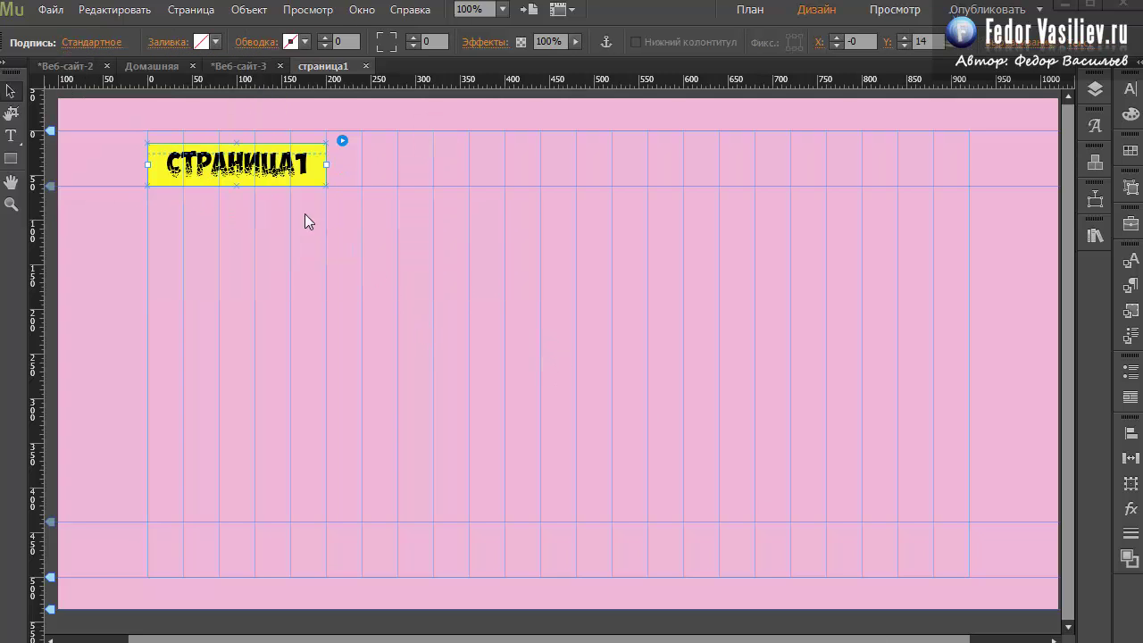
Add a new top-level page after страница1 in the site plan, keeping its default name.
{"action": "left_click", "coordinate": [234, 68]}
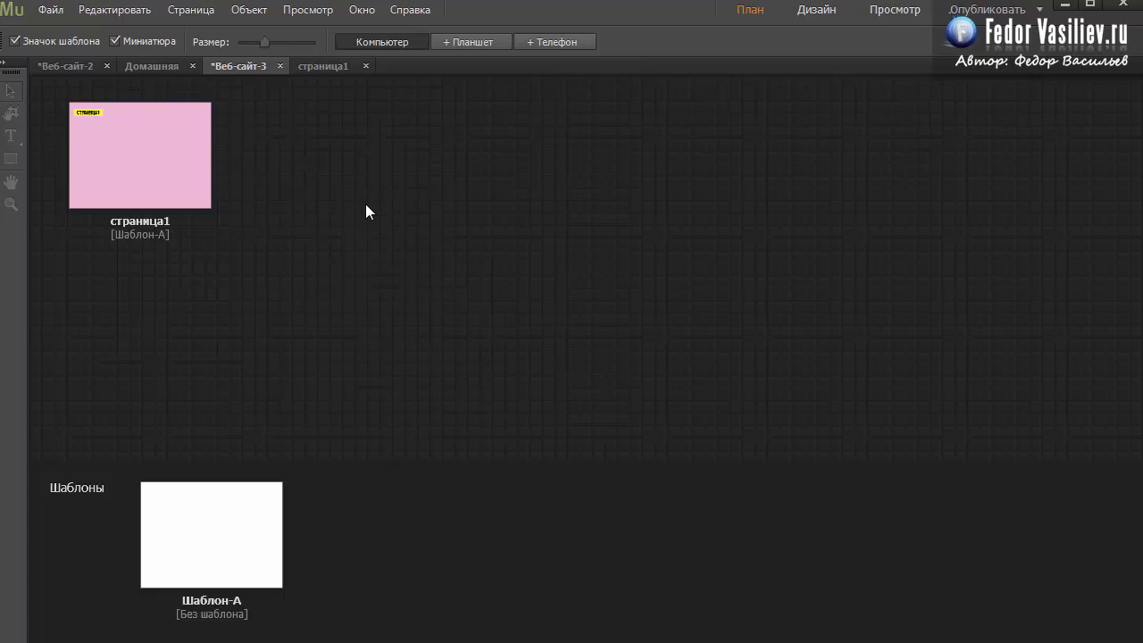
{"action": "mouse_move", "coordinate": [110, 183]}
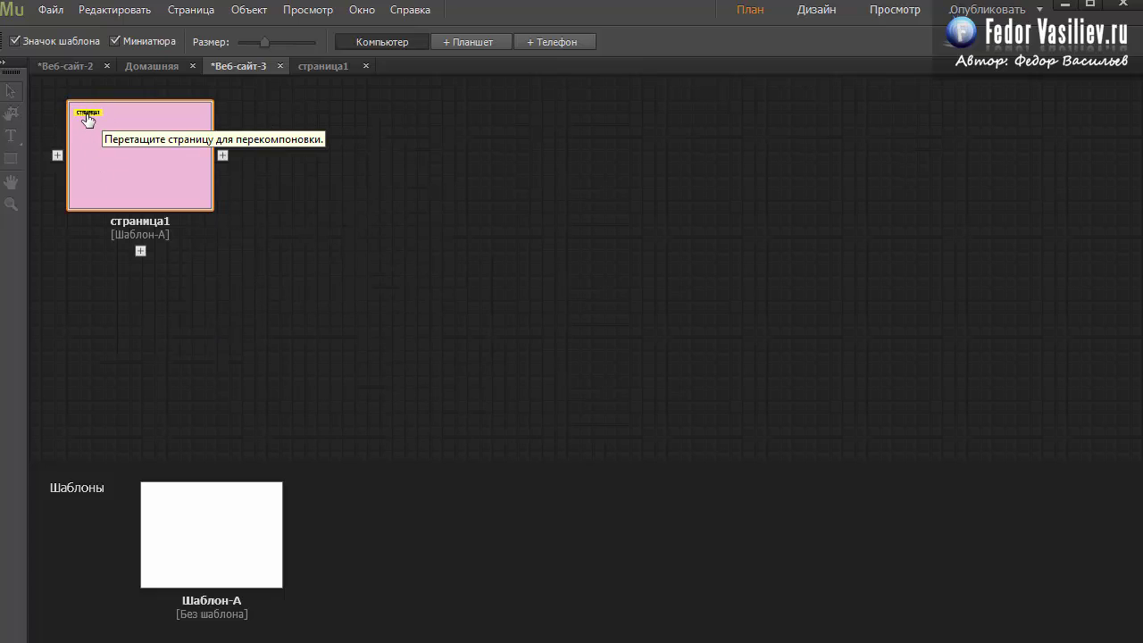
{"action": "left_click", "coordinate": [223, 155]}
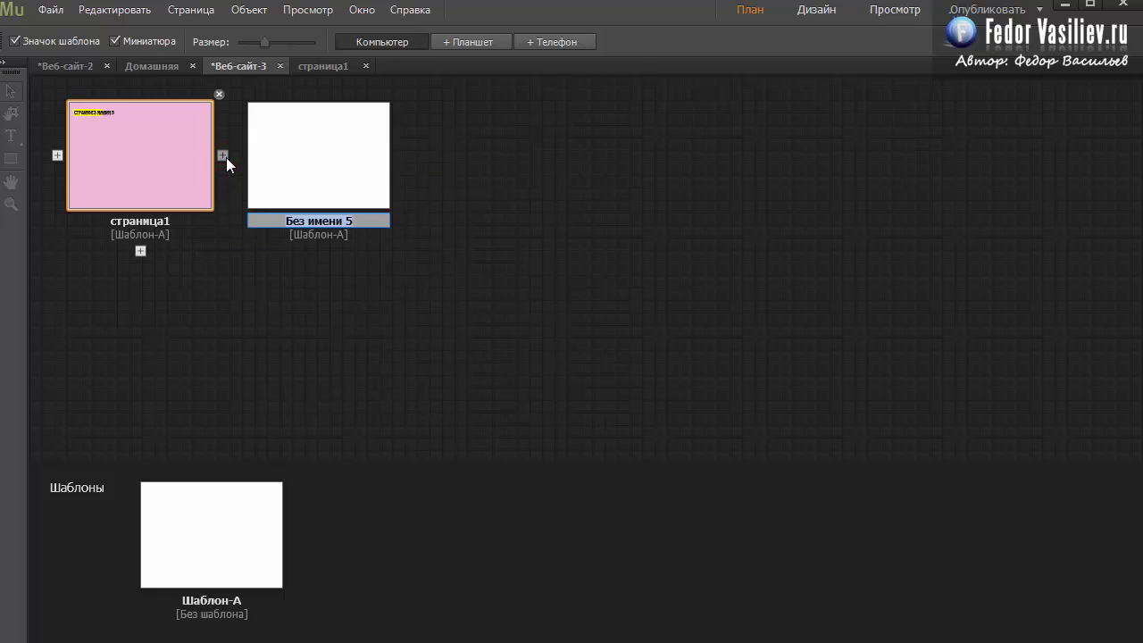
{"action": "left_click", "coordinate": [279, 321]}
{"action": "mouse_move", "coordinate": [306, 173]}
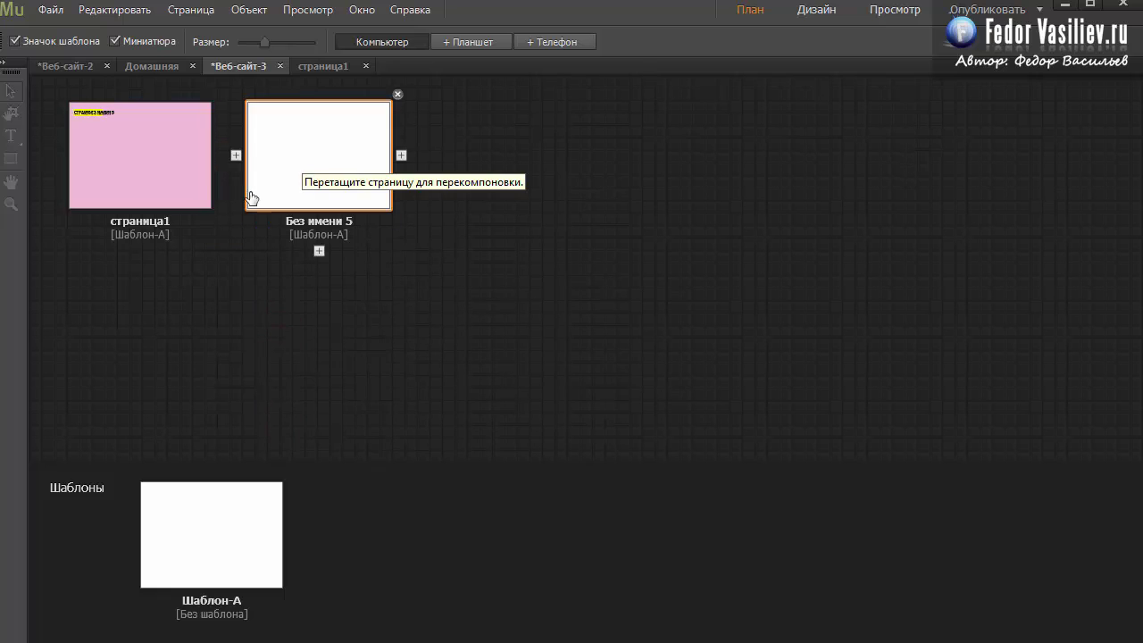
Widen the second menu item on страница1 to about 200 px so both labels fit inside their items.
{"action": "left_click", "coordinate": [327, 66]}
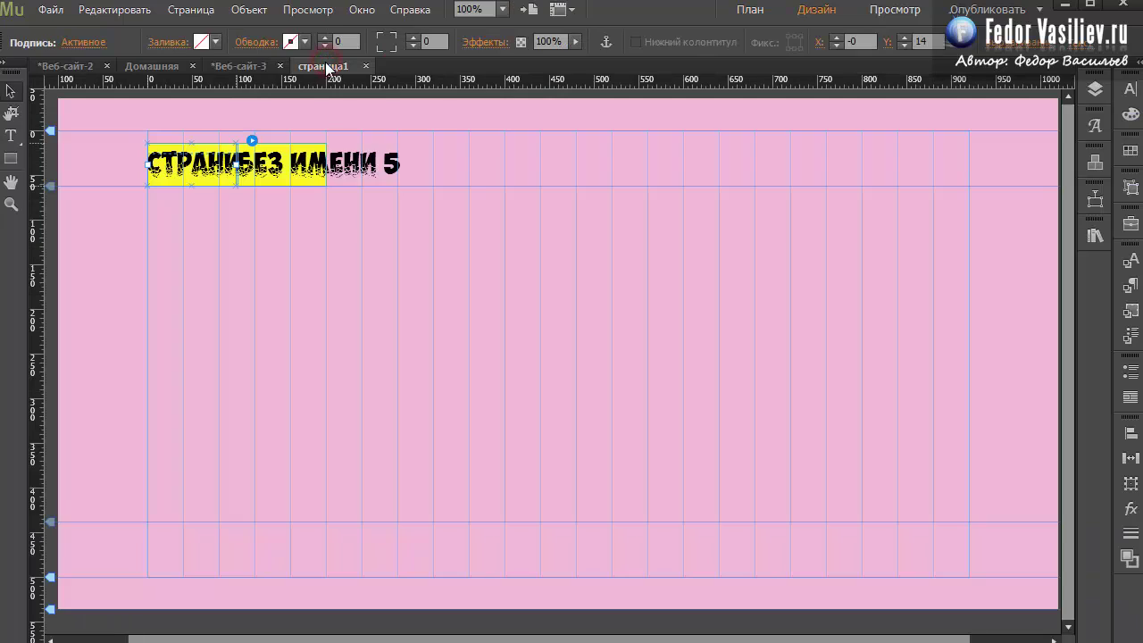
{"action": "left_click", "coordinate": [357, 171]}
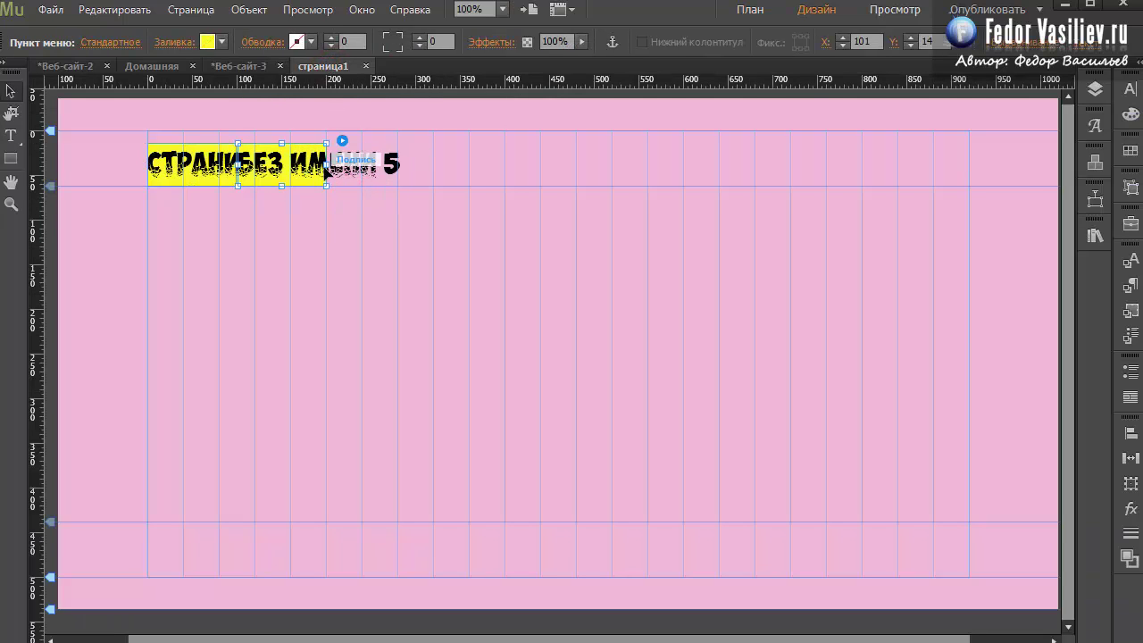
{"action": "left_click_drag", "start_coordinate": [327, 164], "coordinate": [505, 176]}
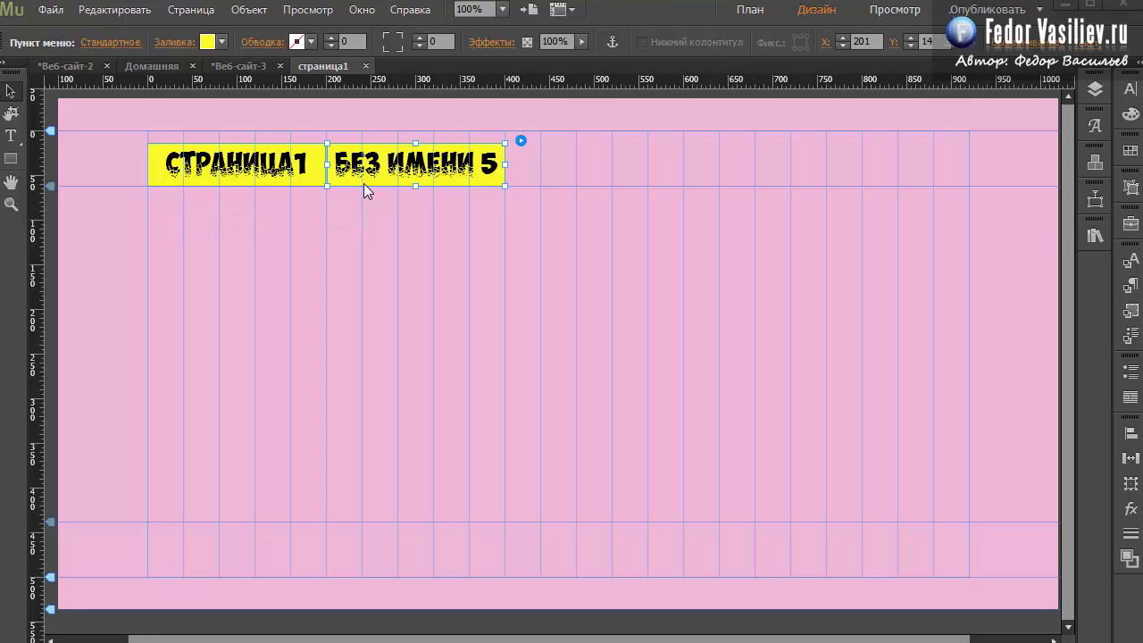
Rename the second page in the site plan as страница2.
{"action": "left_click", "coordinate": [239, 65]}
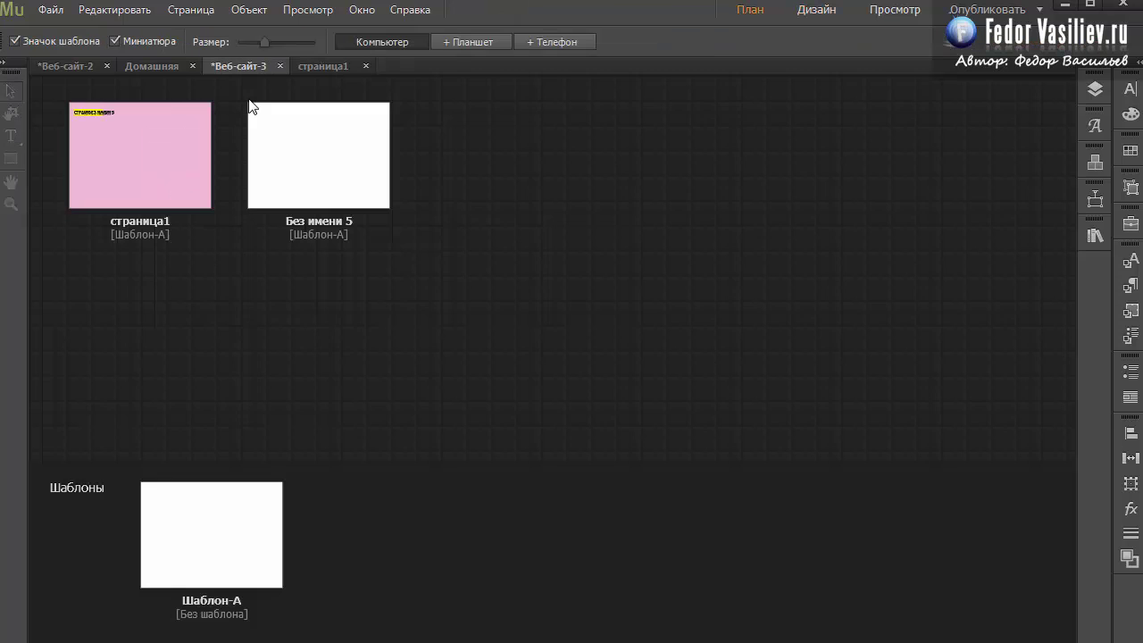
{"action": "left_click", "coordinate": [290, 221]}
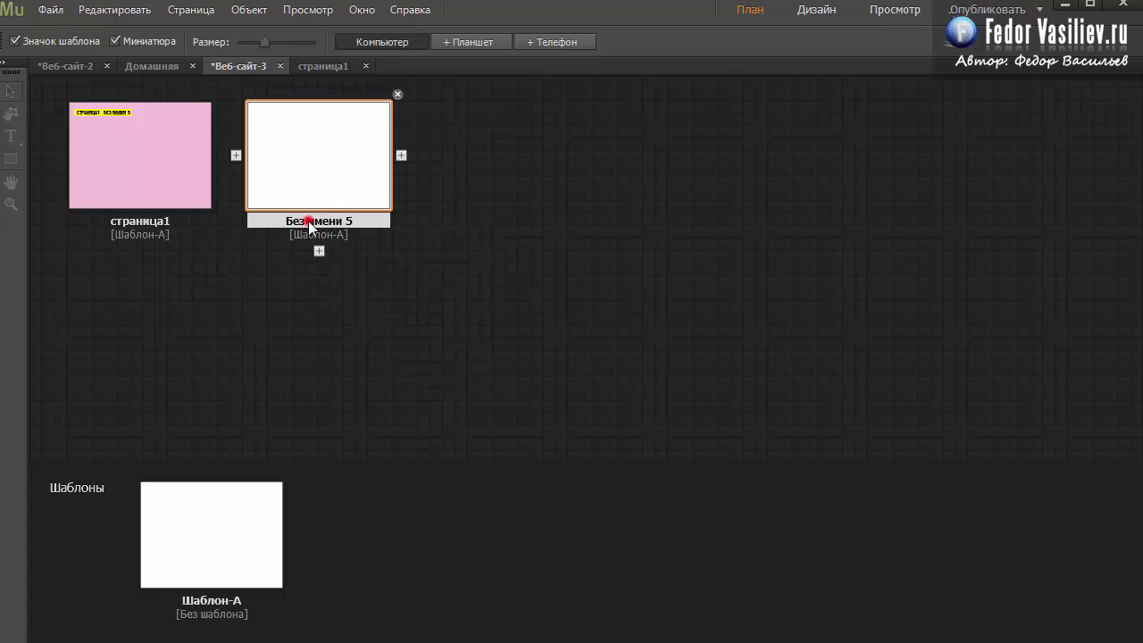
{"action": "left_click", "coordinate": [308, 224]}
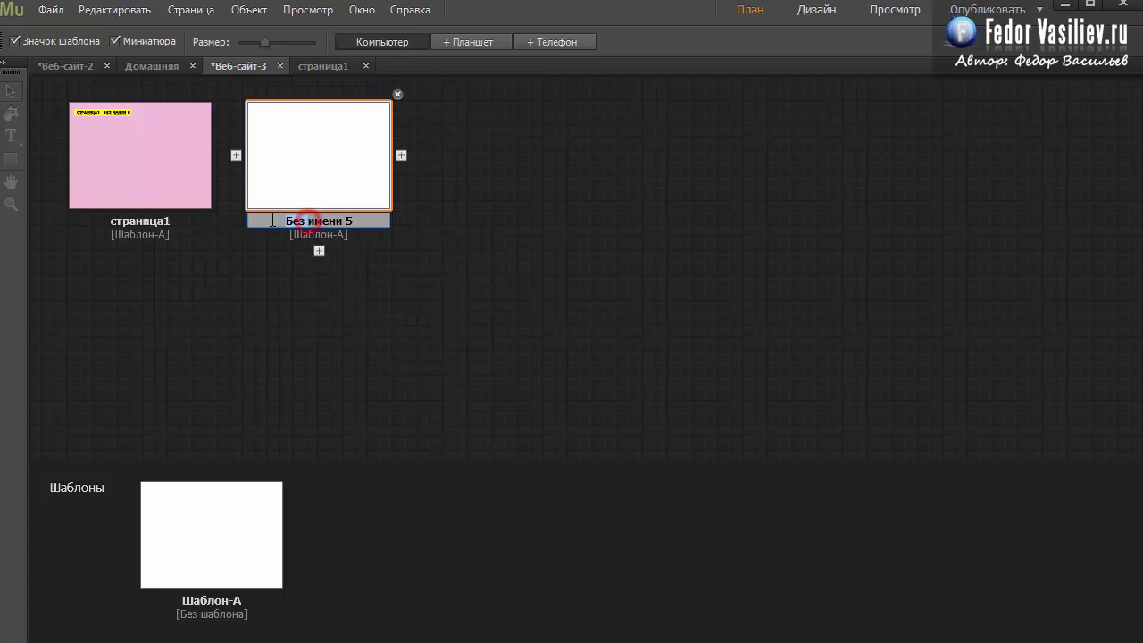
{"action": "left_click", "coordinate": [355, 221]}
{"action": "type", "text": "страница2"}
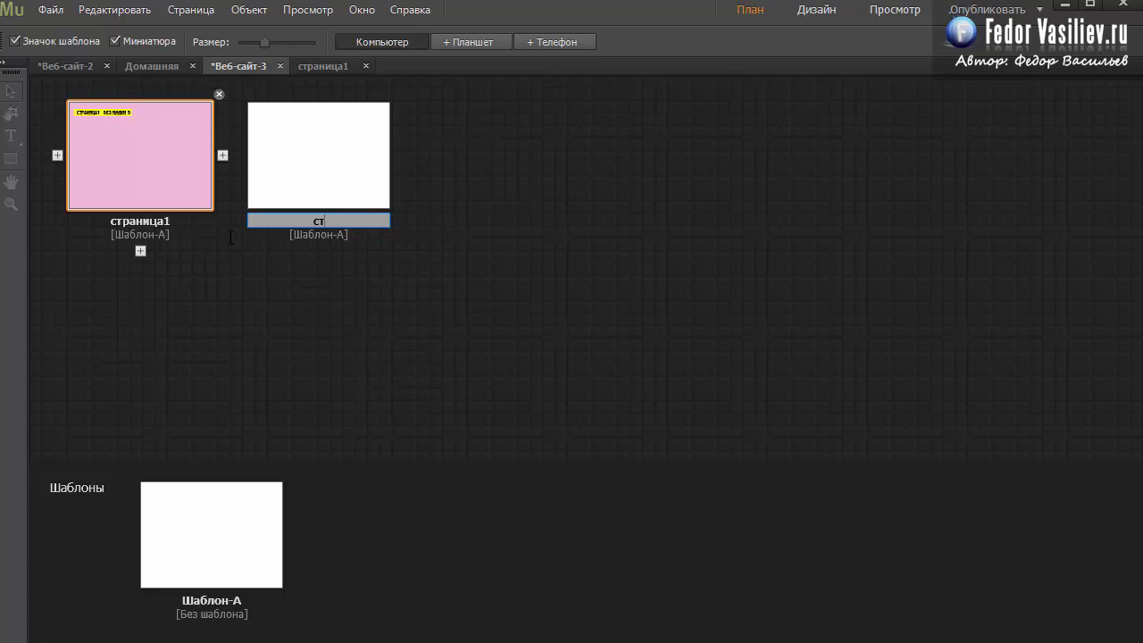
{"action": "key", "text": "Return"}
Preview the two-item menu of страница1 in the browser and return to the design.
{"action": "left_click", "coordinate": [311, 65]}
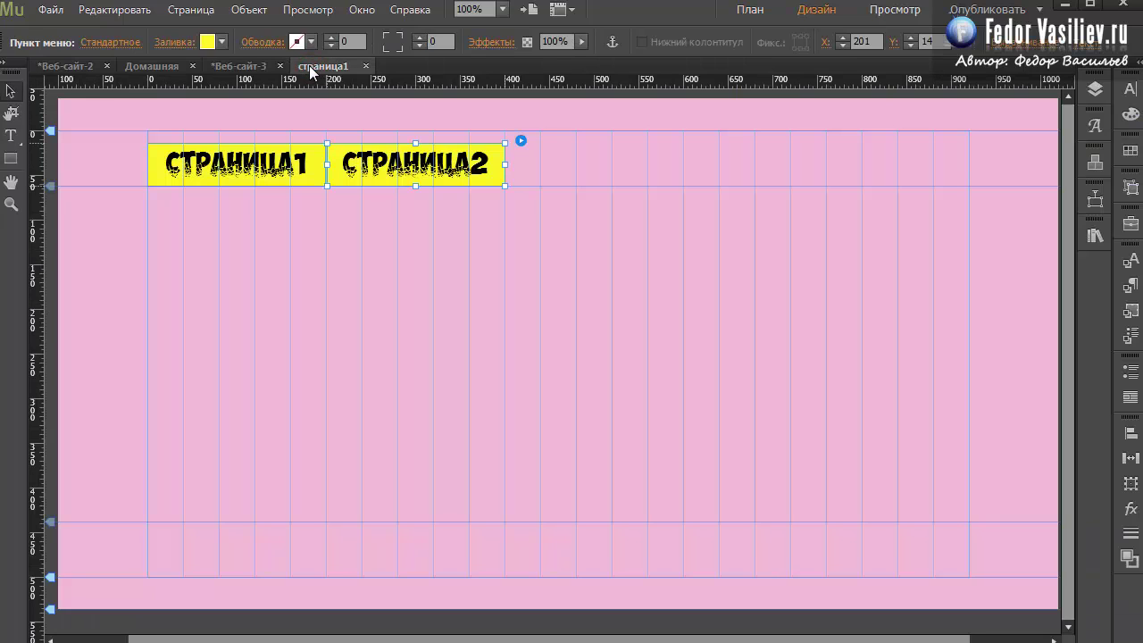
{"action": "key", "text": "ctrl+shift+e"}
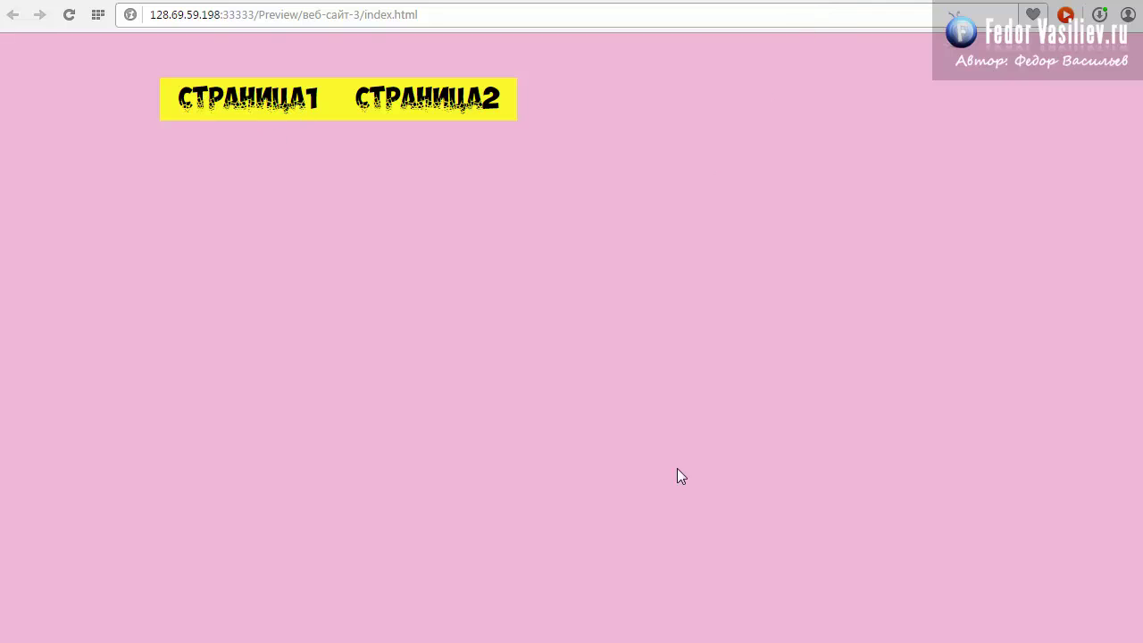
{"action": "key", "text": "alt+Tab"}
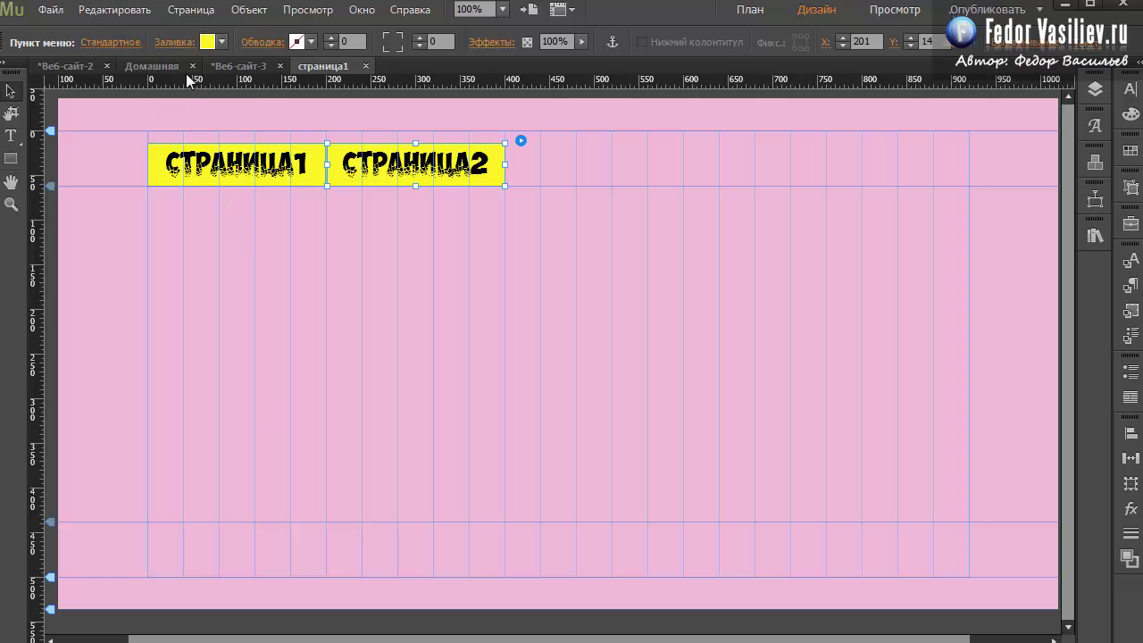
Review the states of the страница1 menu item and compare the menu in the browser preview.
{"action": "left_click", "coordinate": [98, 43]}
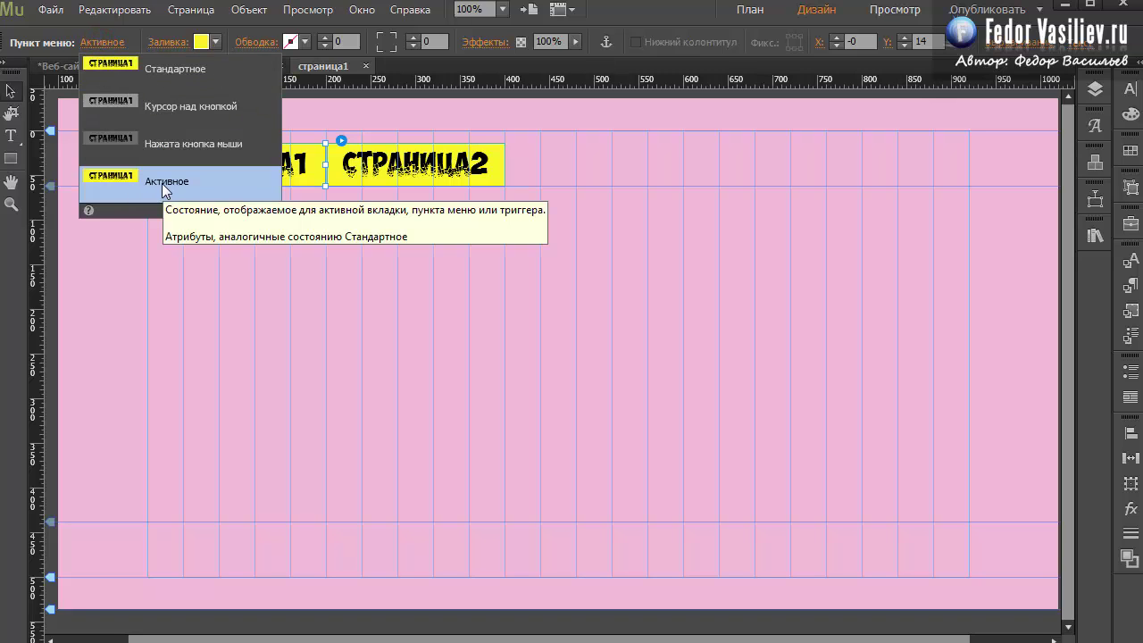
{"action": "left_click", "coordinate": [338, 219]}
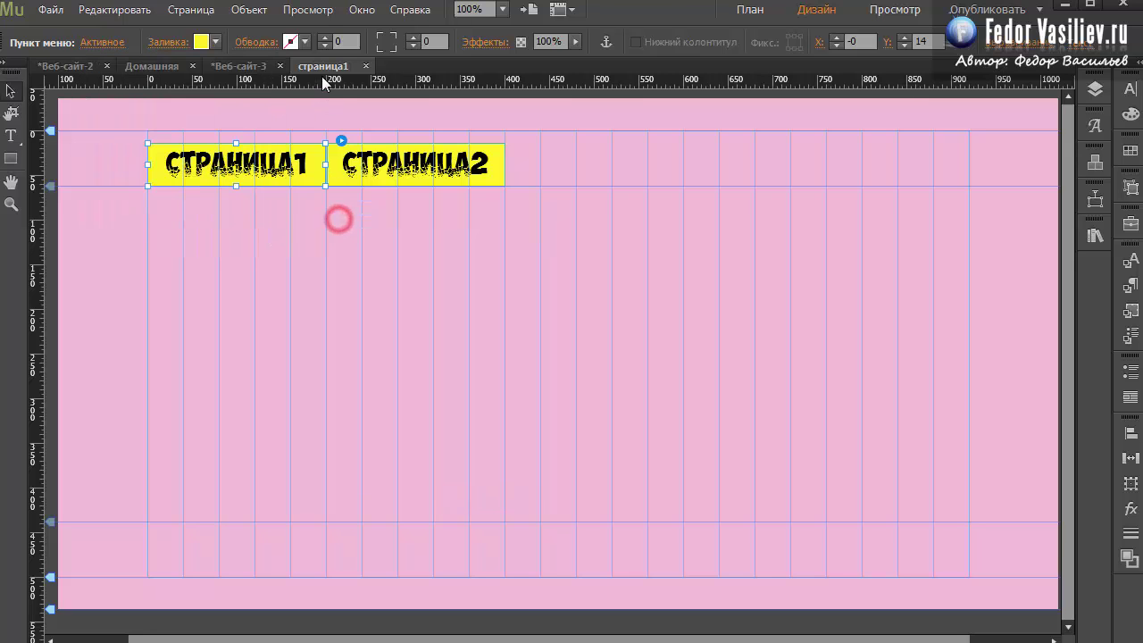
{"action": "left_click", "coordinate": [1066, 3]}
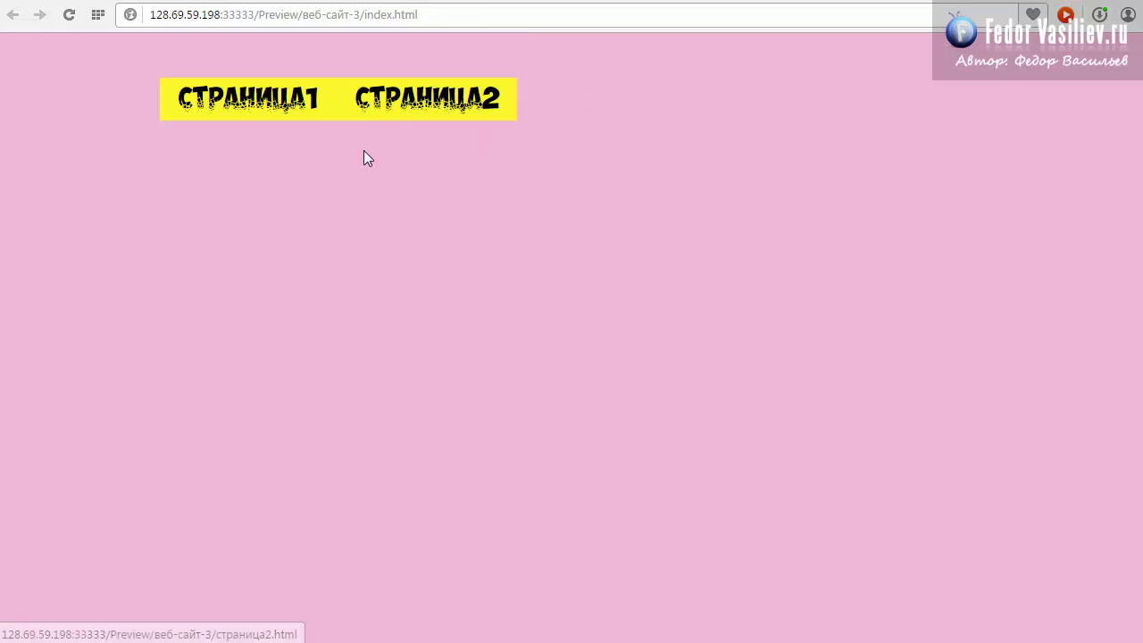
{"action": "left_click", "coordinate": [385, 106]}
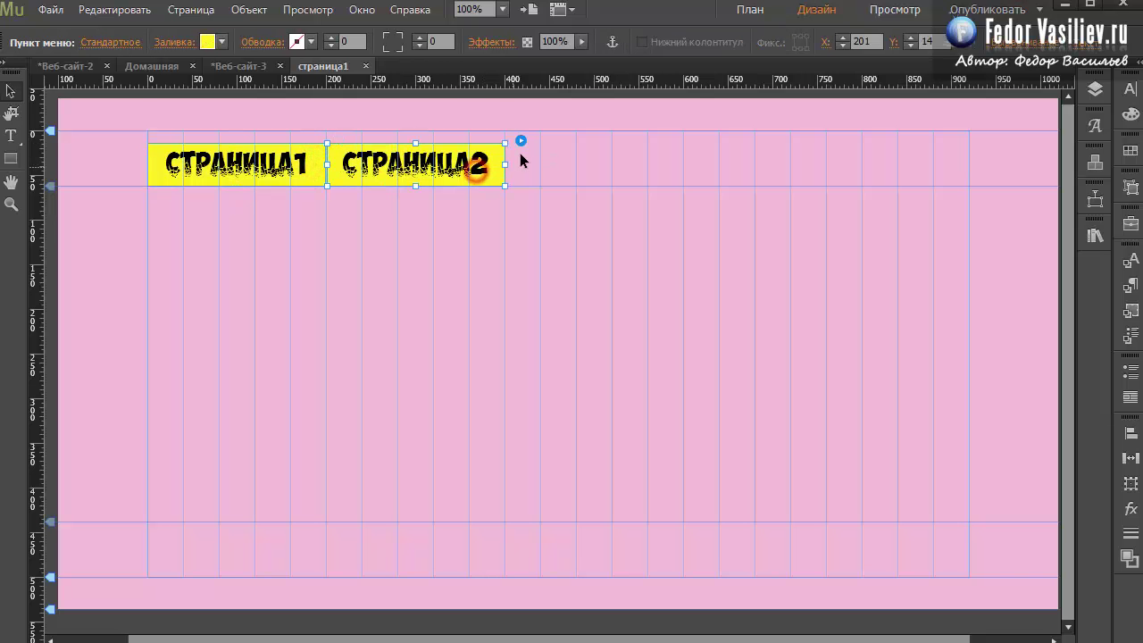
Try showing an icon on the left of the menu items and stretch the страница2 icon slightly taller.
{"action": "left_click", "coordinate": [521, 140]}
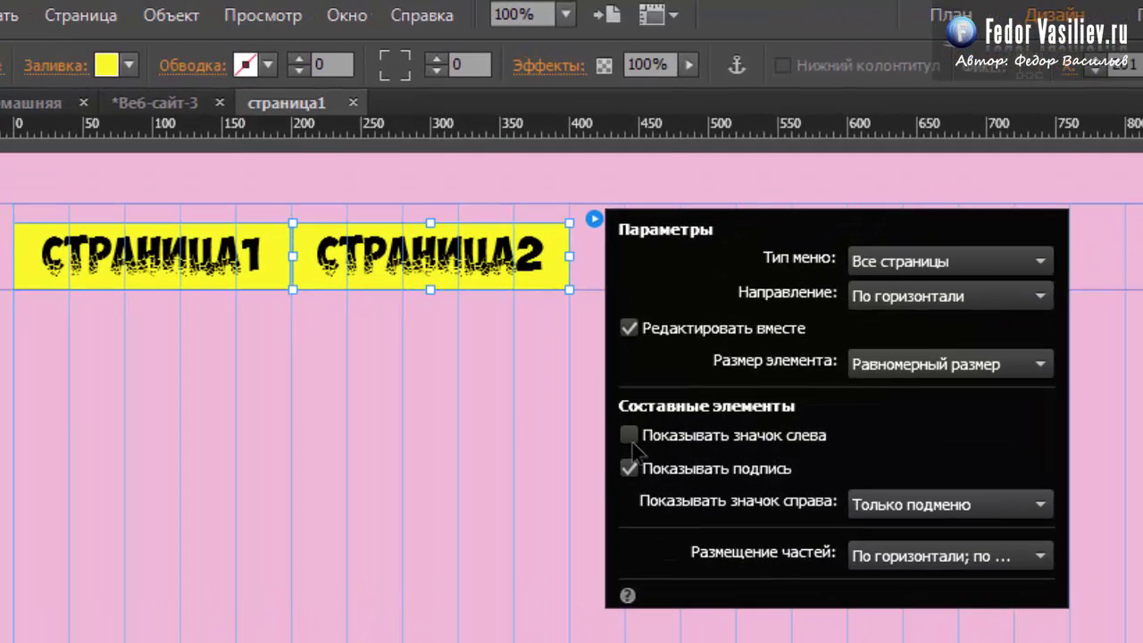
{"action": "left_click", "coordinate": [629, 436]}
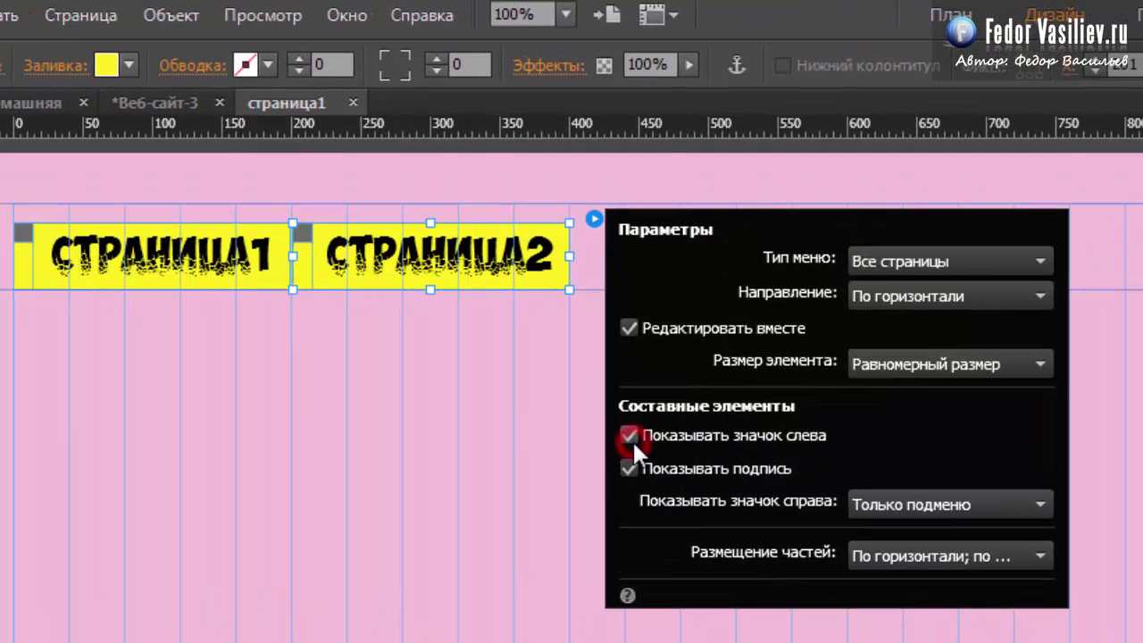
{"action": "left_click", "coordinate": [300, 247]}
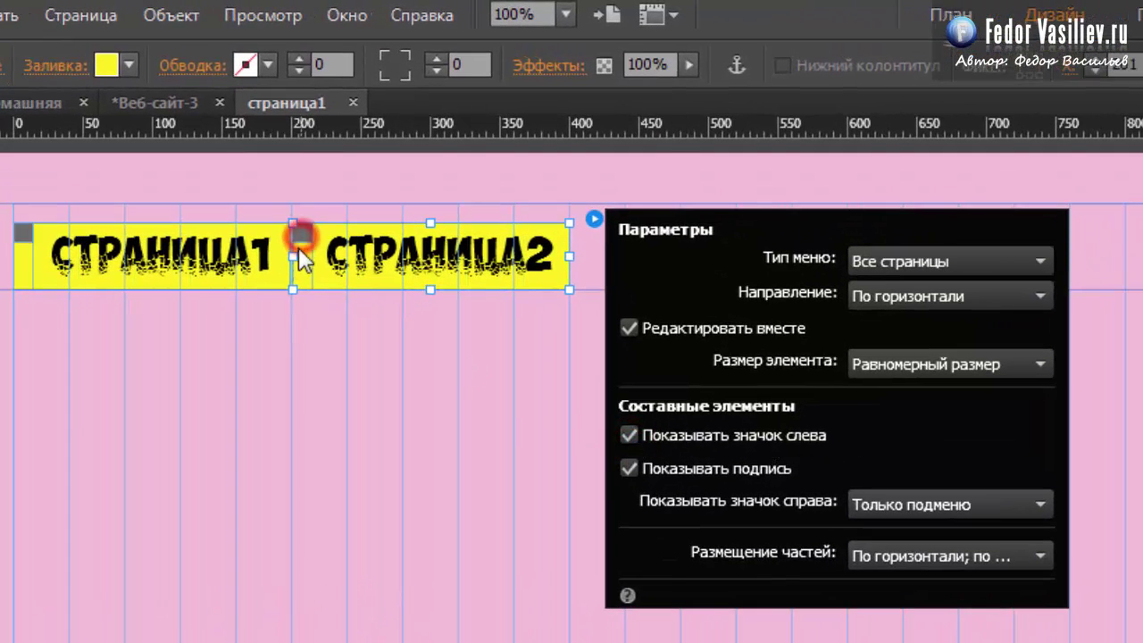
{"action": "left_click", "coordinate": [304, 237]}
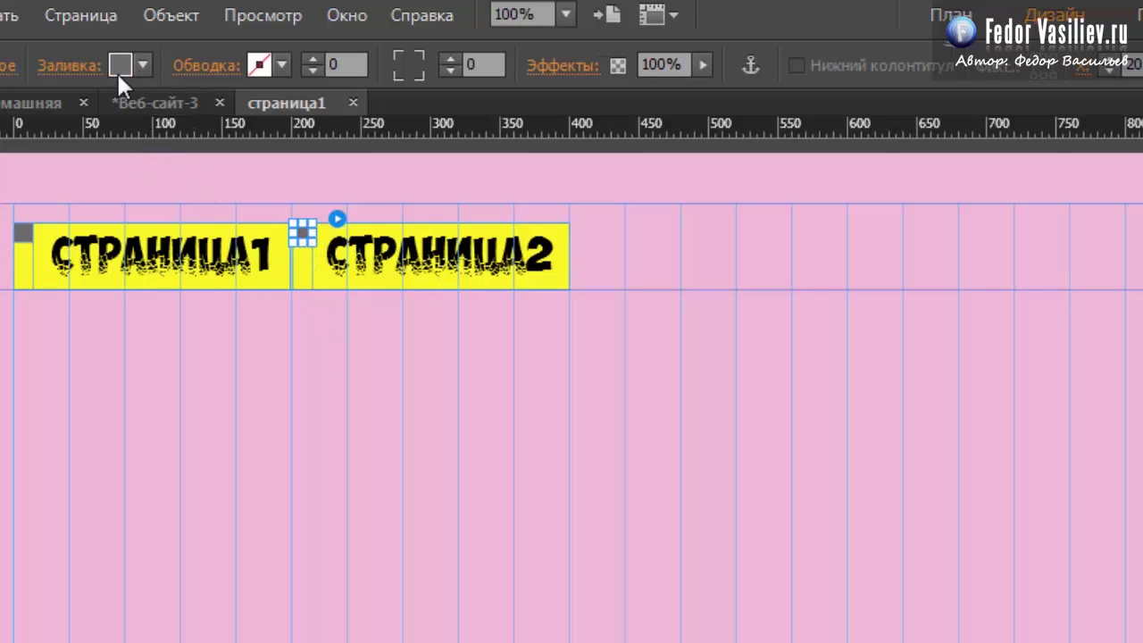
{"action": "left_click_drag", "start_coordinate": [303, 246], "coordinate": [313, 300]}
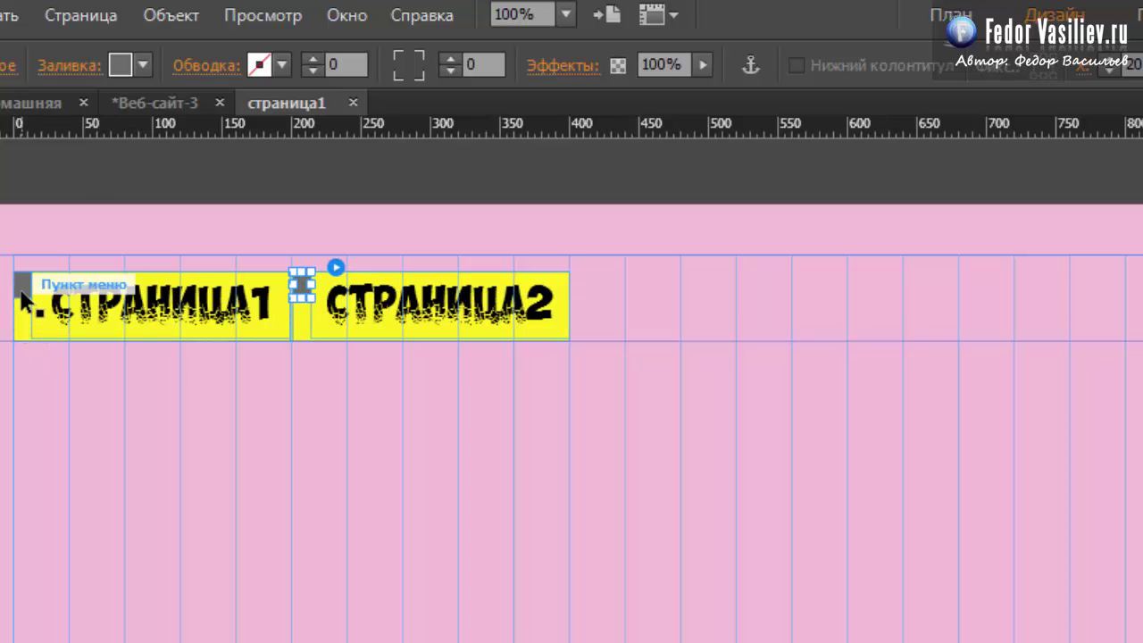
{"action": "left_click", "coordinate": [21, 291]}
{"action": "left_click", "coordinate": [299, 287]}
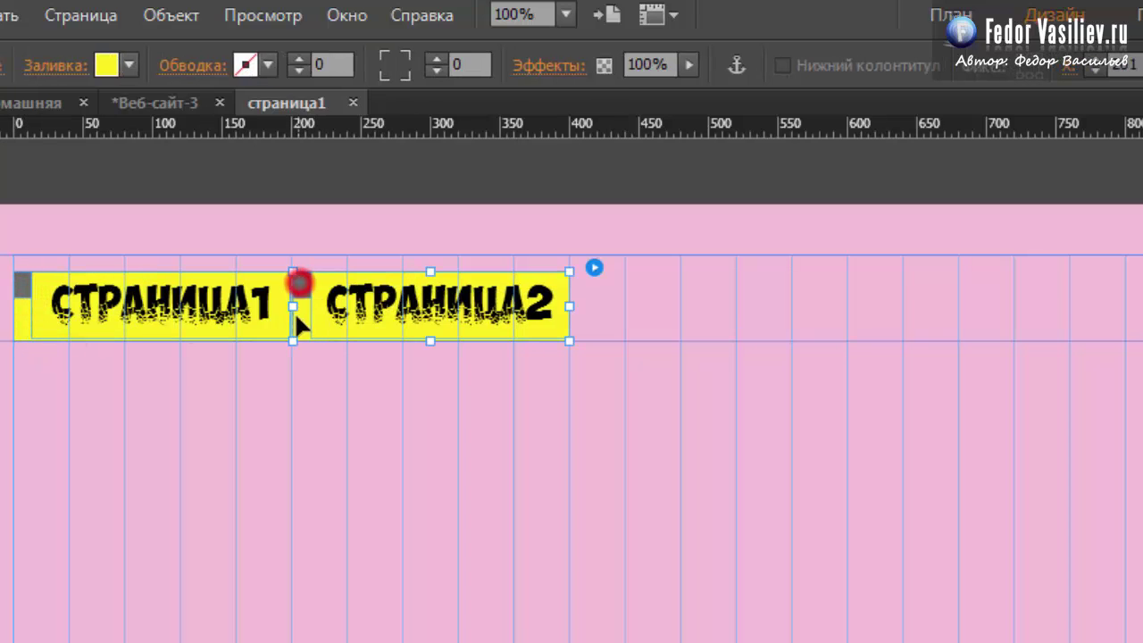
Turn off the left icon for the menu items and deselect the menu.
{"action": "left_click", "coordinate": [594, 267]}
{"action": "left_click", "coordinate": [629, 483]}
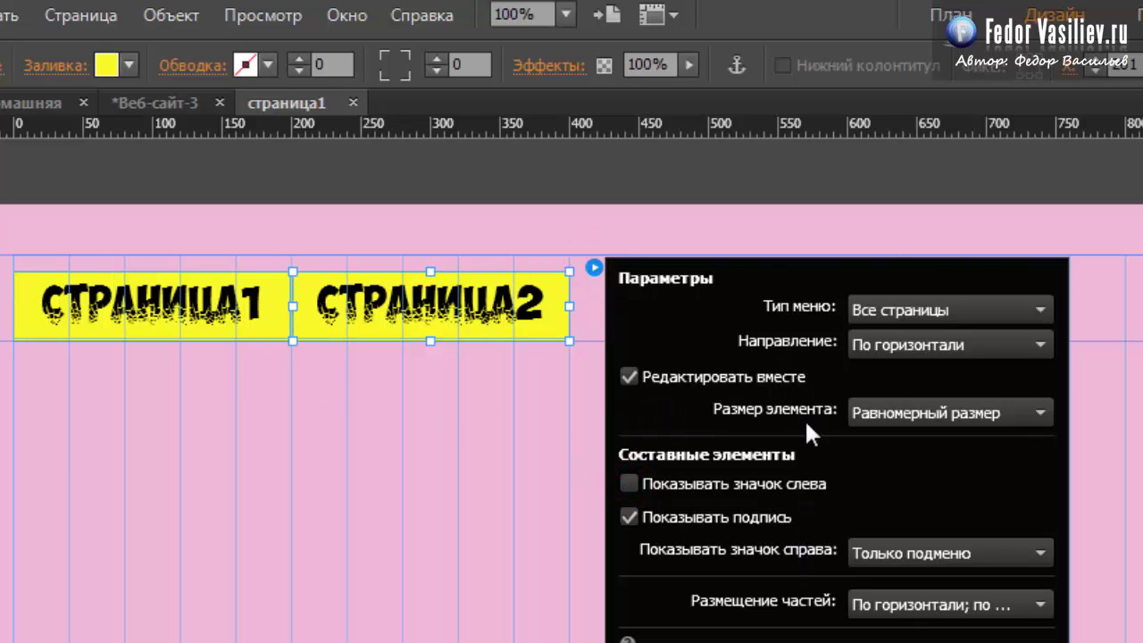
{"action": "left_click", "coordinate": [598, 289]}
{"action": "left_click", "coordinate": [478, 373]}
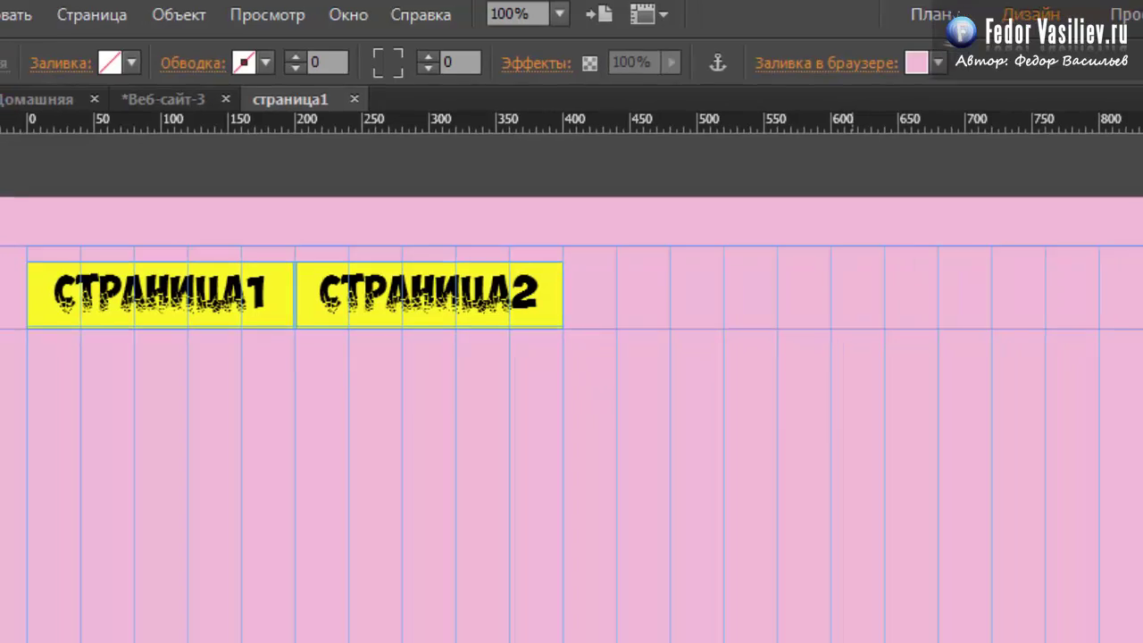
Add two child pages under страница2 in the site plan, keeping their default names.
{"action": "left_click", "coordinate": [155, 103]}
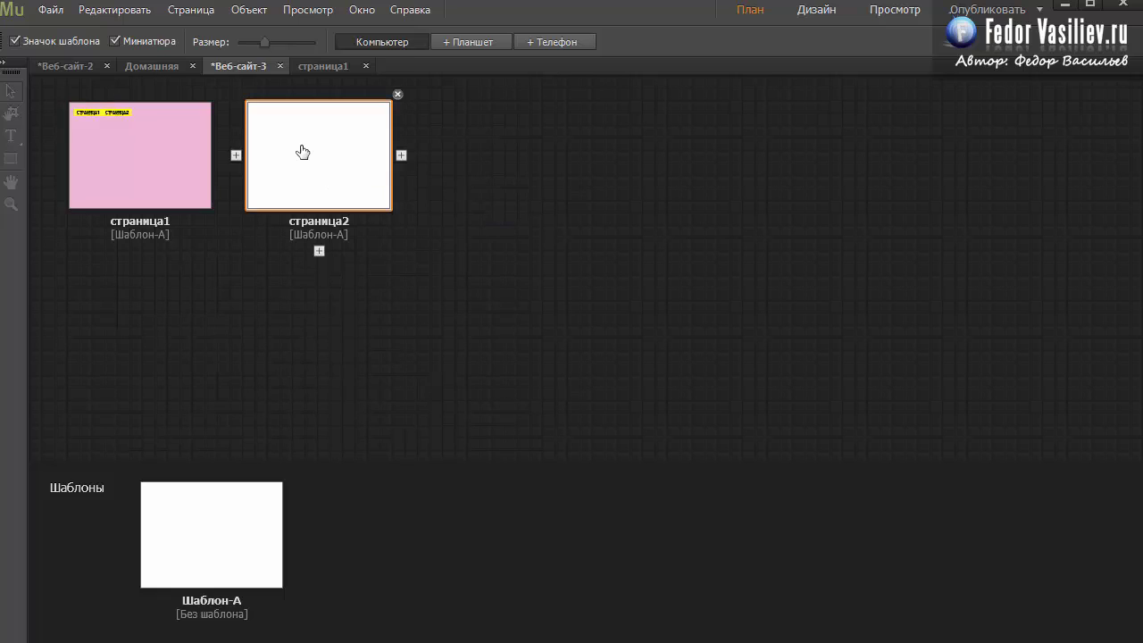
{"action": "mouse_move", "coordinate": [315, 240]}
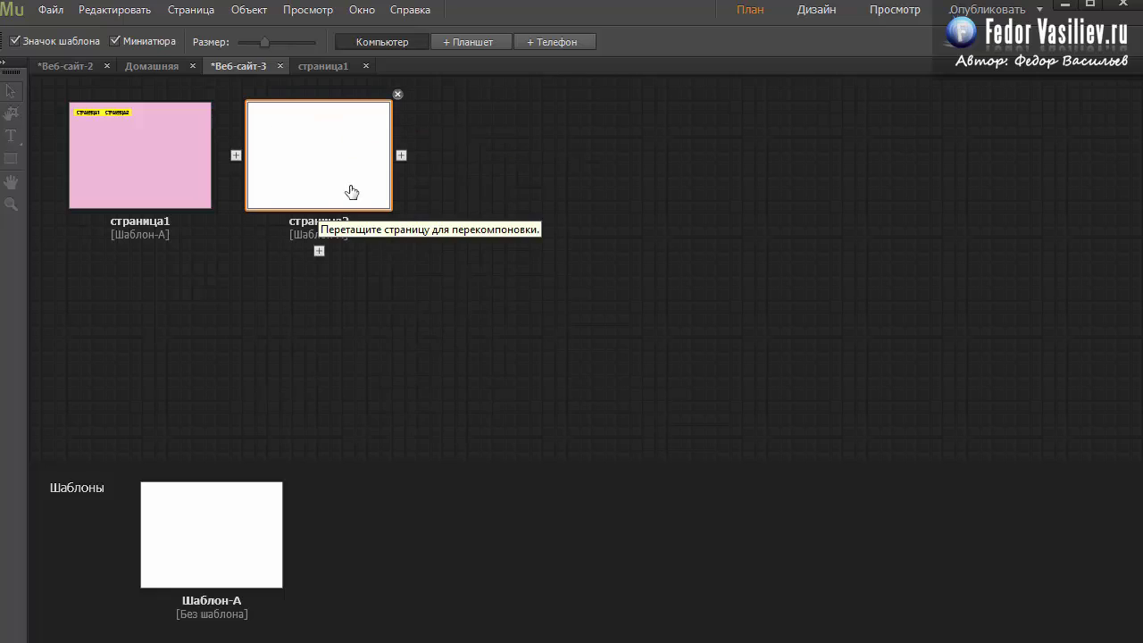
{"action": "left_click", "coordinate": [318, 251]}
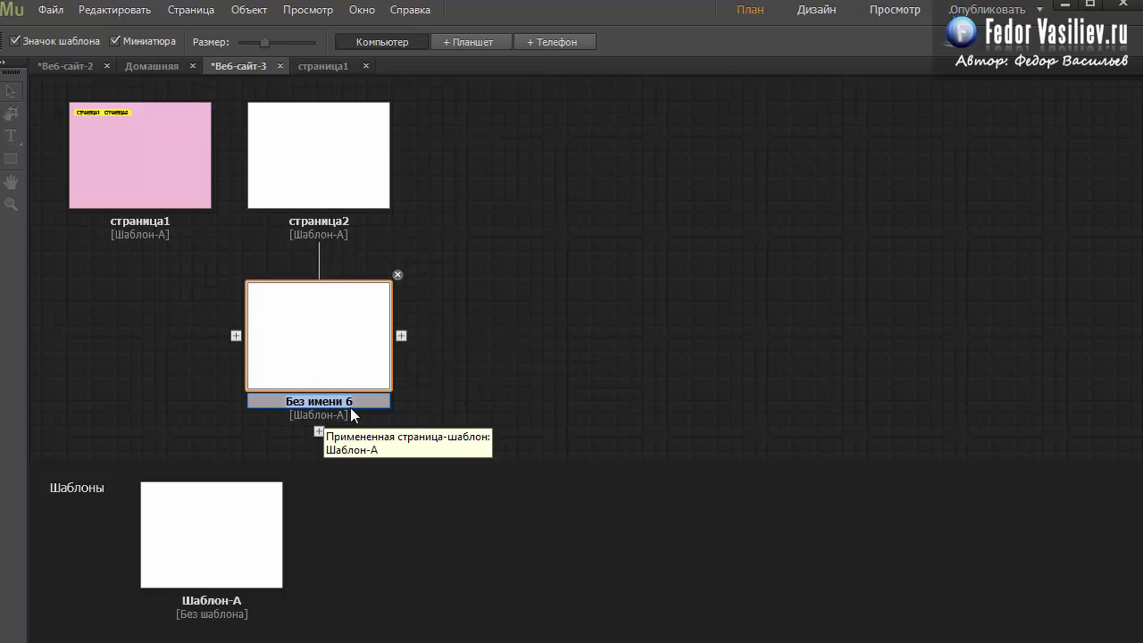
{"action": "left_click", "coordinate": [401, 336]}
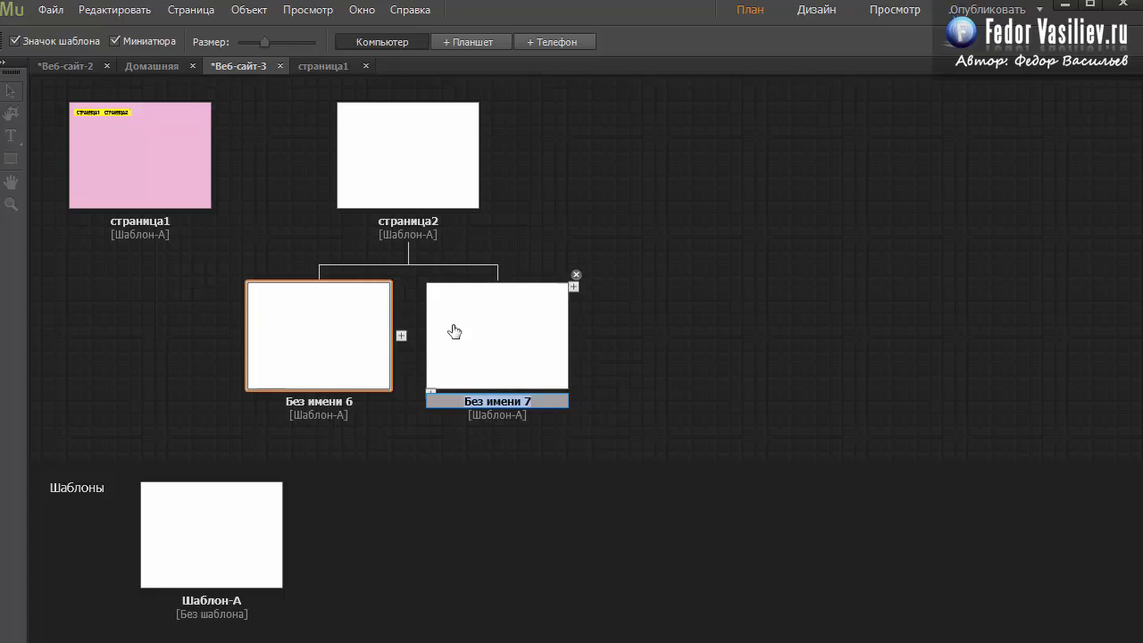
{"action": "left_click", "coordinate": [687, 409]}
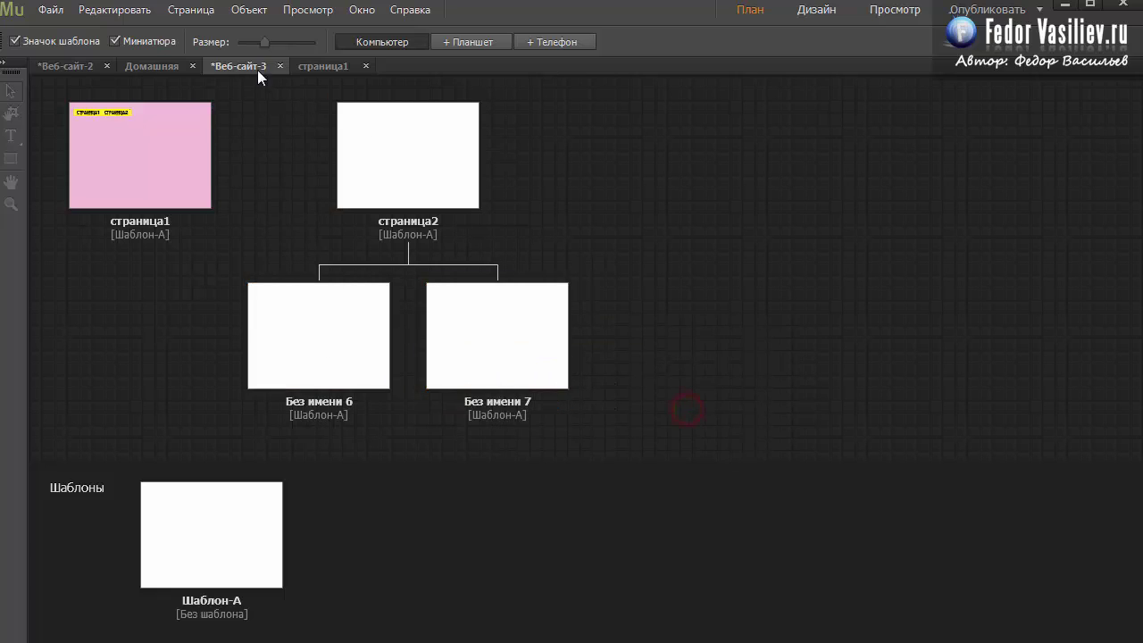
Preview страница1 in the browser and examine the drop-down submenu of the страница2 item.
{"action": "left_click", "coordinate": [337, 65]}
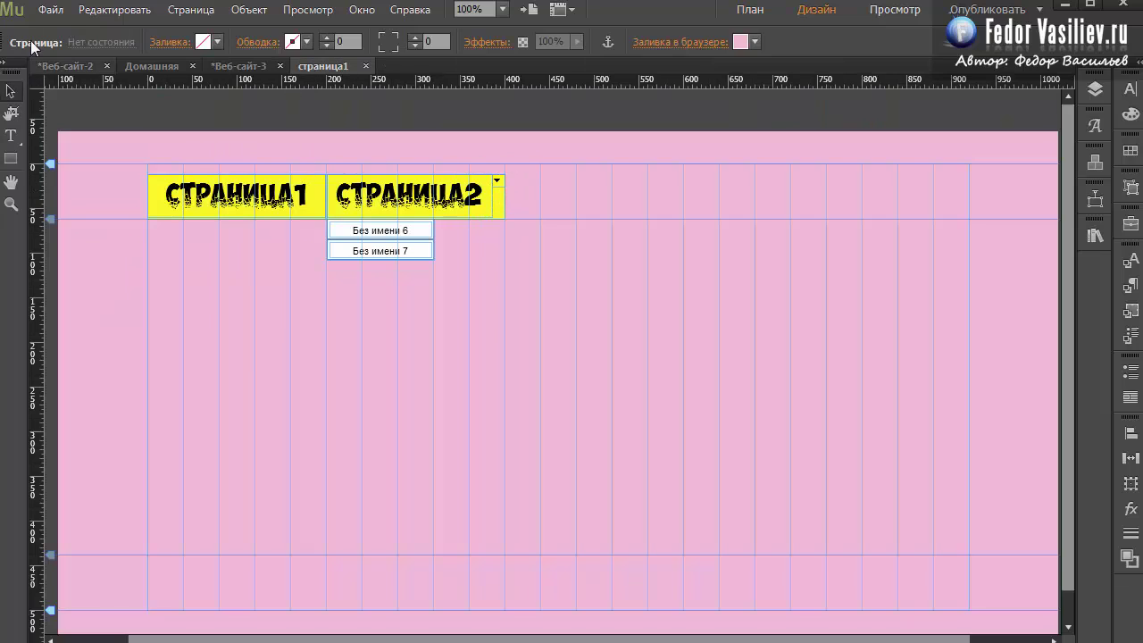
{"action": "left_click", "coordinate": [50, 9]}
{"action": "left_click", "coordinate": [169, 316]}
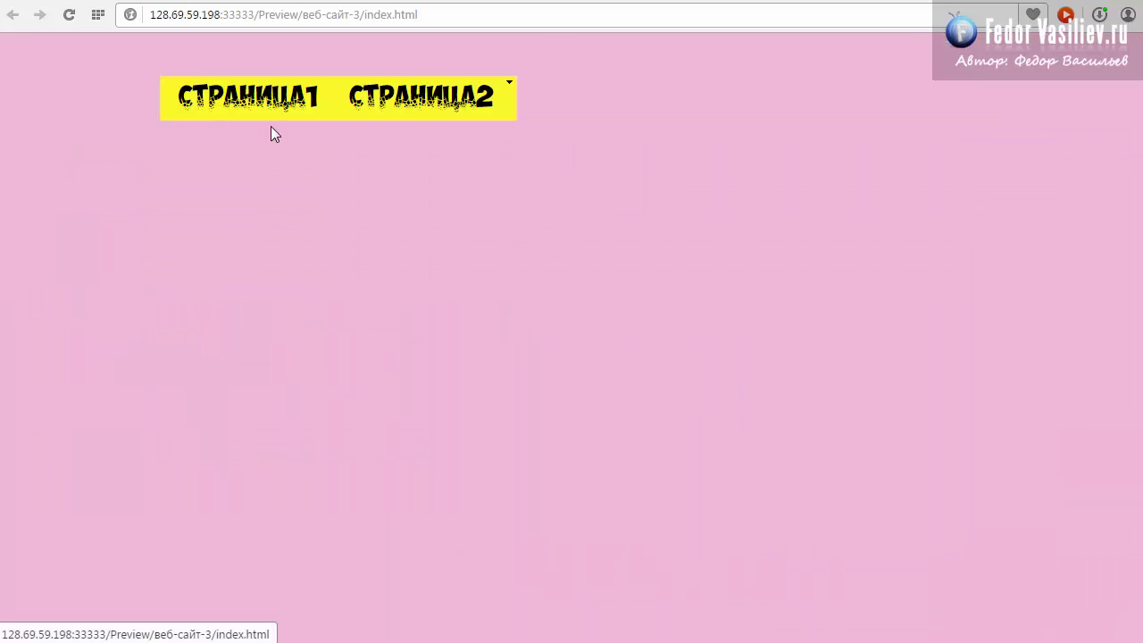
{"action": "mouse_move", "coordinate": [408, 95]}
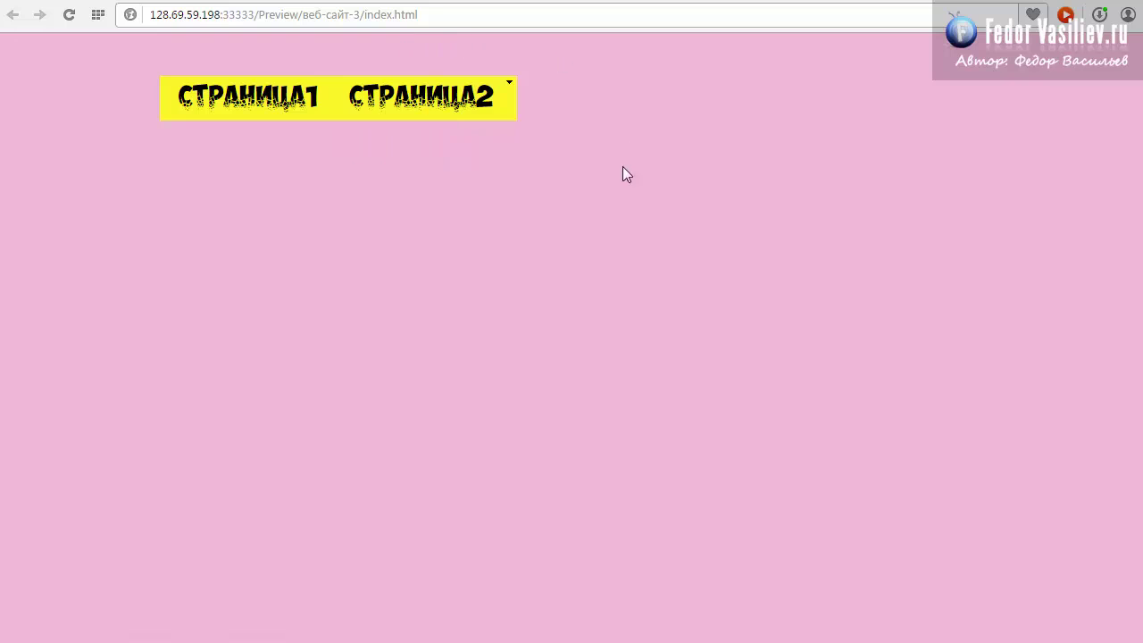
{"action": "mouse_move", "coordinate": [510, 92]}
{"action": "mouse_move", "coordinate": [459, 117]}
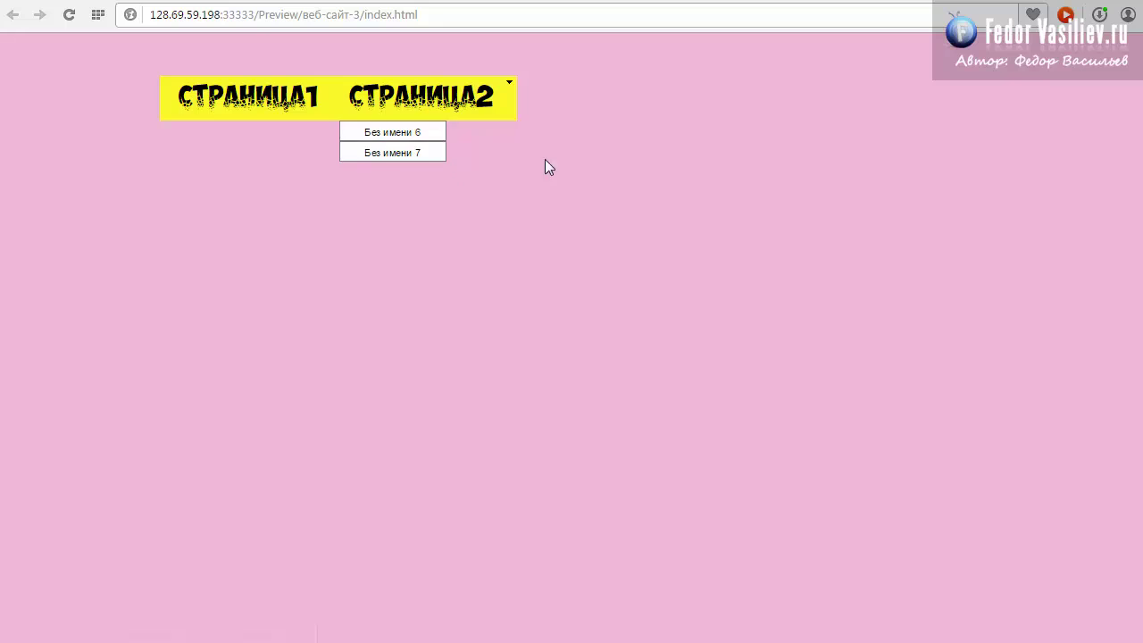
Switch to Adobe Muse and try the top-level-pages and manual menu types in the menu options before restoring all pages.
{"action": "key", "text": "alt+Tab"}
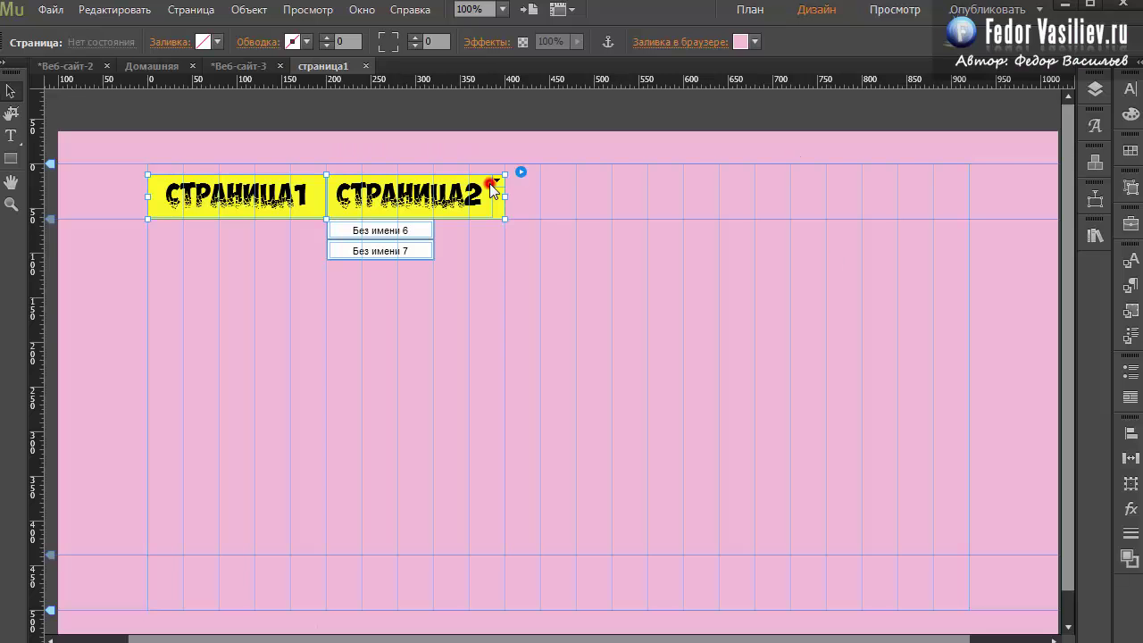
{"action": "left_click", "coordinate": [519, 172]}
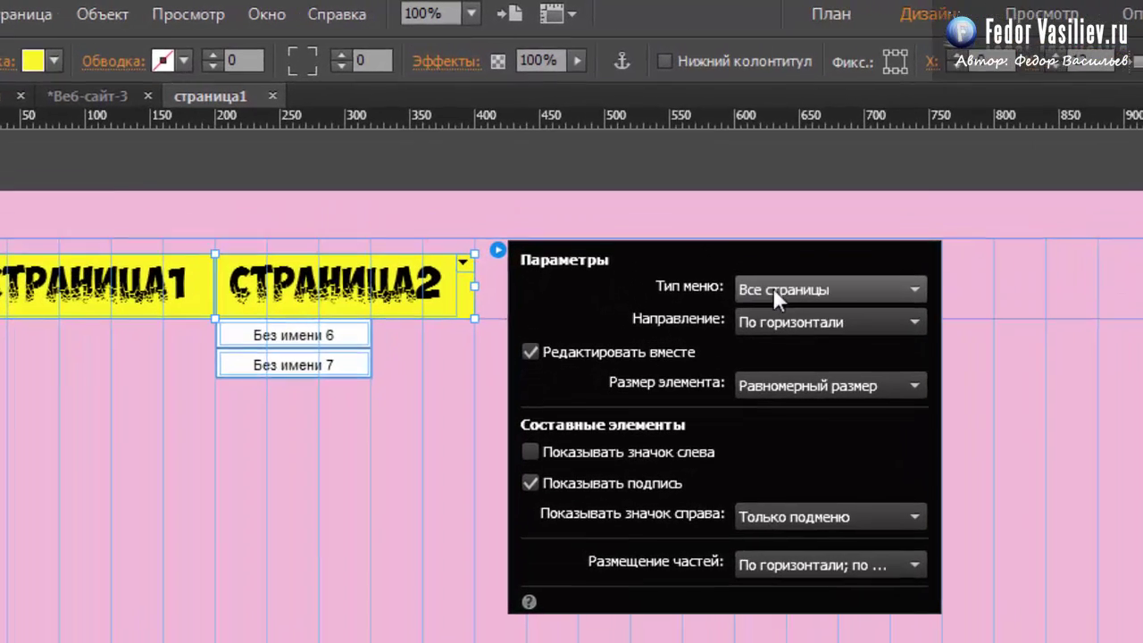
{"action": "left_click", "coordinate": [772, 288]}
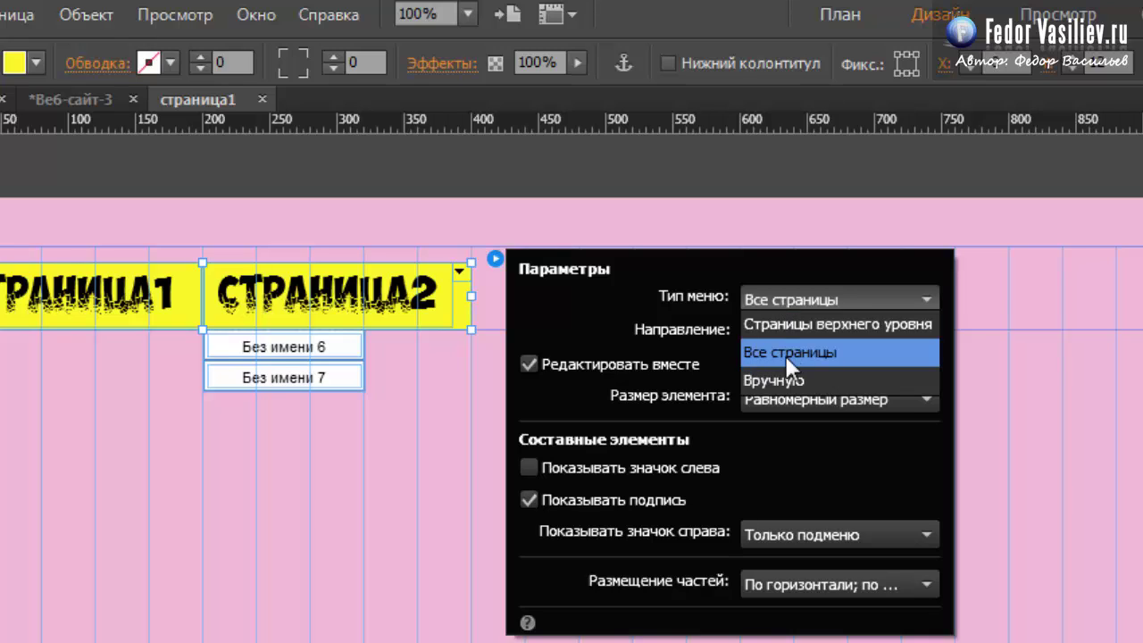
{"action": "left_click", "coordinate": [823, 323]}
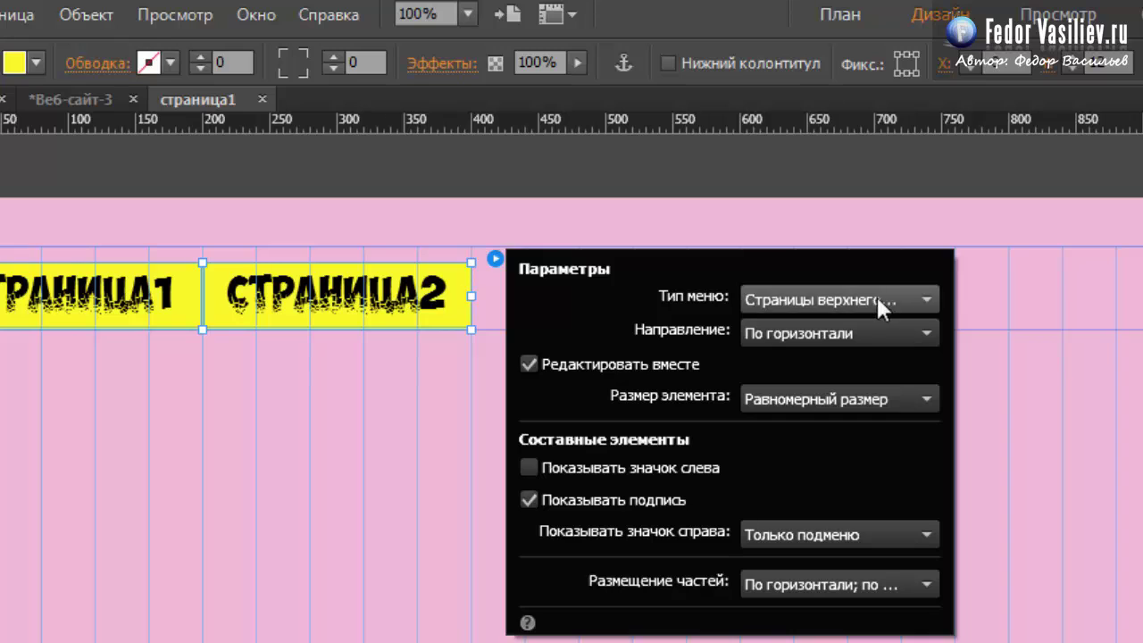
{"action": "left_click", "coordinate": [879, 304]}
{"action": "left_click", "coordinate": [781, 382]}
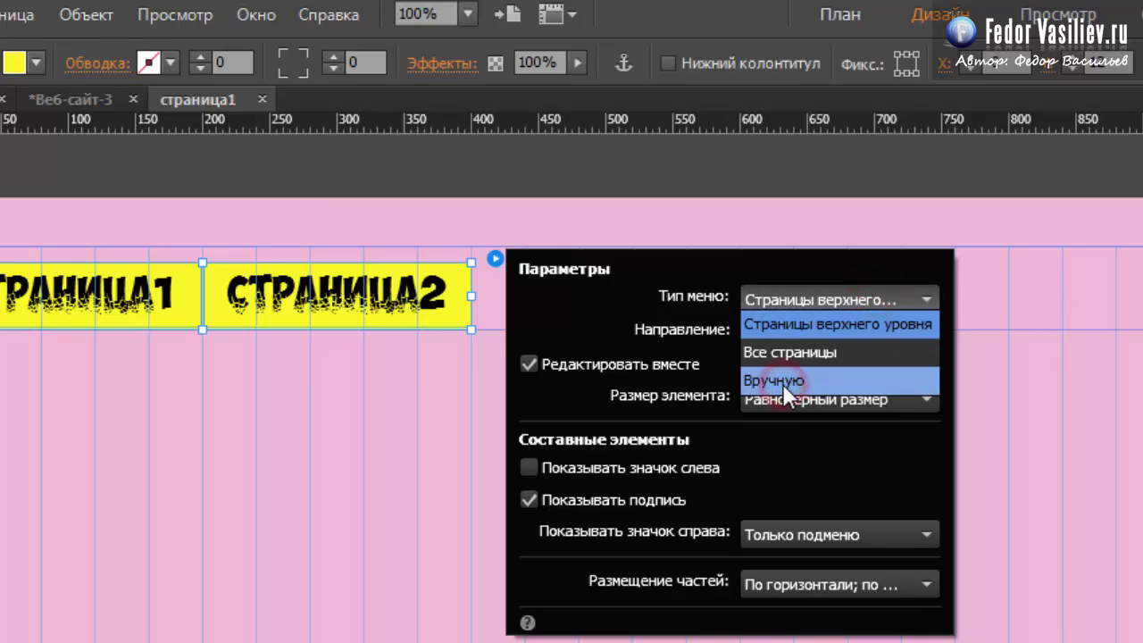
{"action": "left_click", "coordinate": [773, 299]}
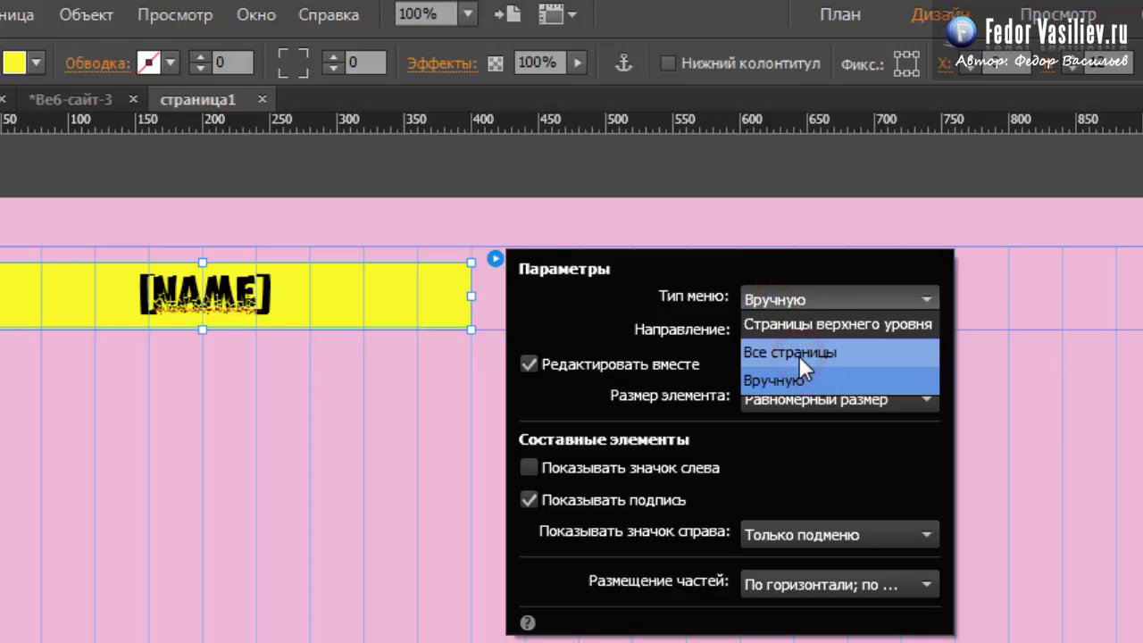
{"action": "left_click", "coordinate": [799, 353]}
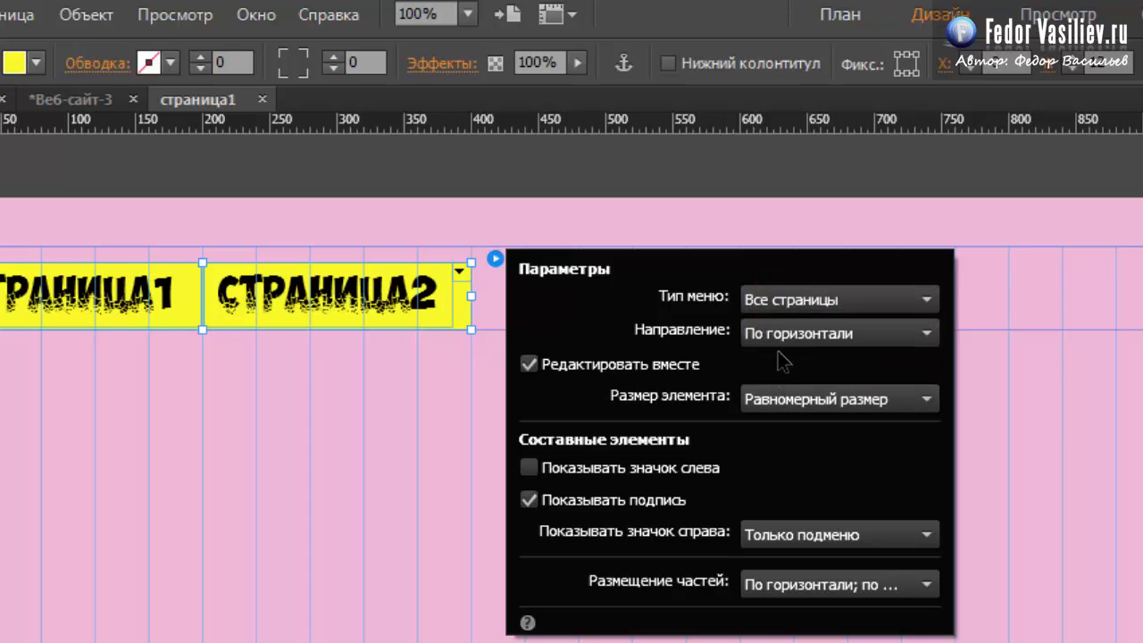
Try the vertical direction and equal-spacing item size for the menu, returning to horizontal direction and uniform size.
{"action": "left_click", "coordinate": [782, 334]}
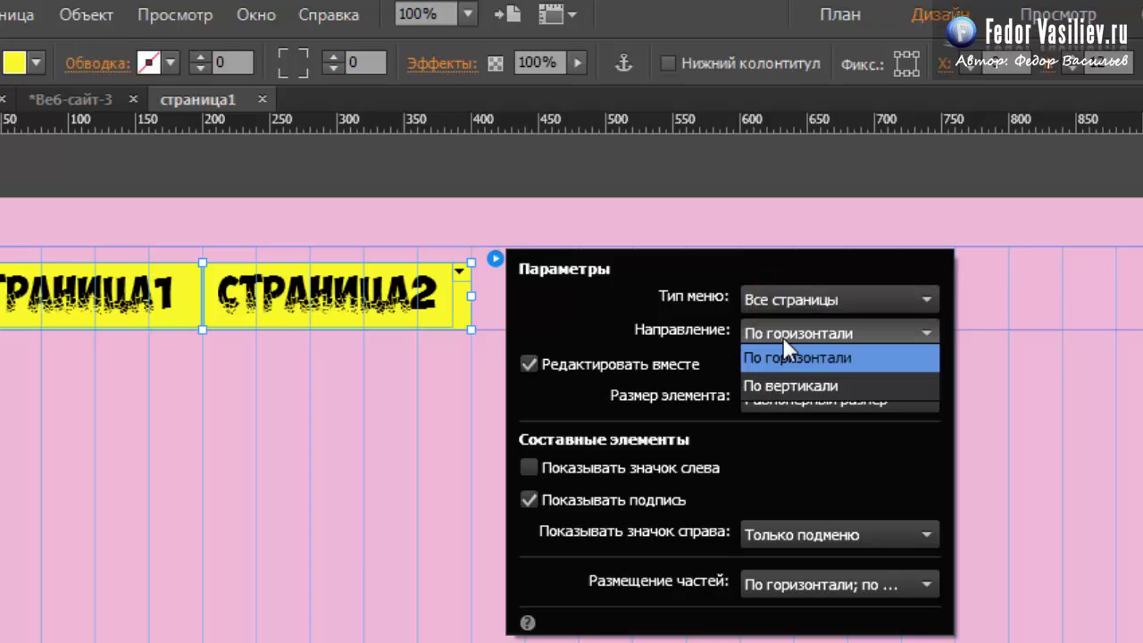
{"action": "left_click", "coordinate": [813, 386]}
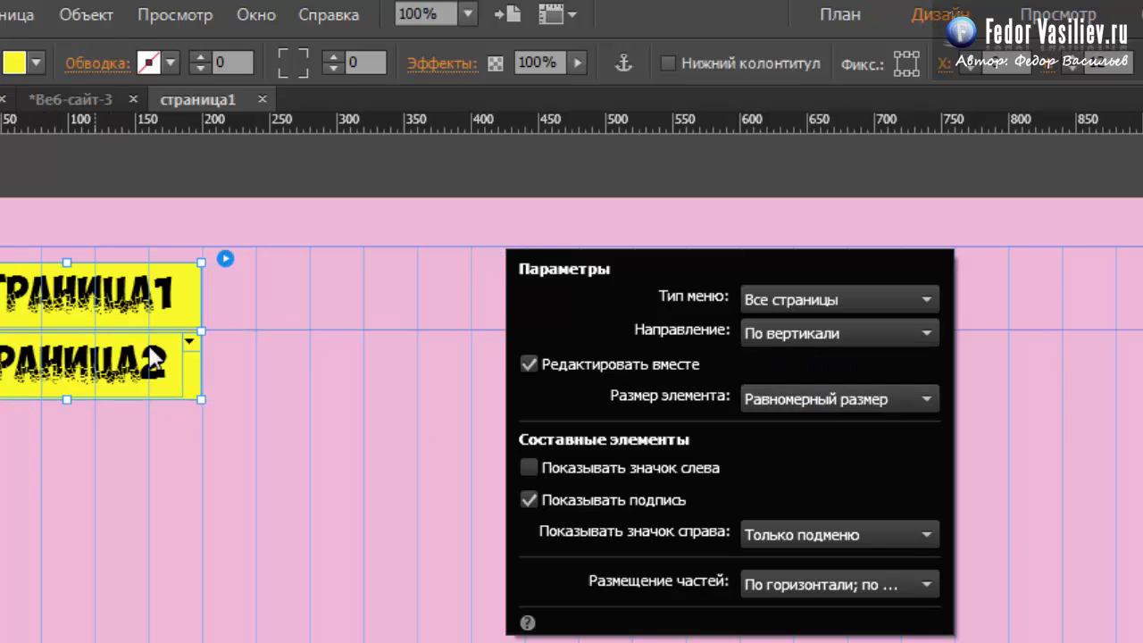
{"action": "left_click", "coordinate": [811, 330]}
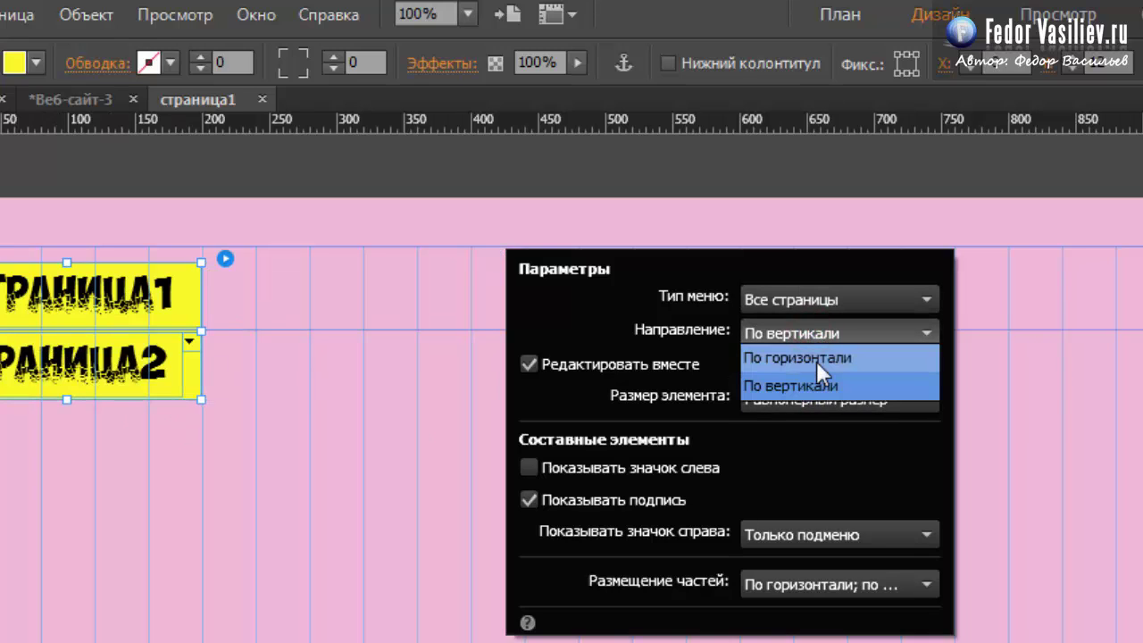
{"action": "left_click", "coordinate": [816, 359]}
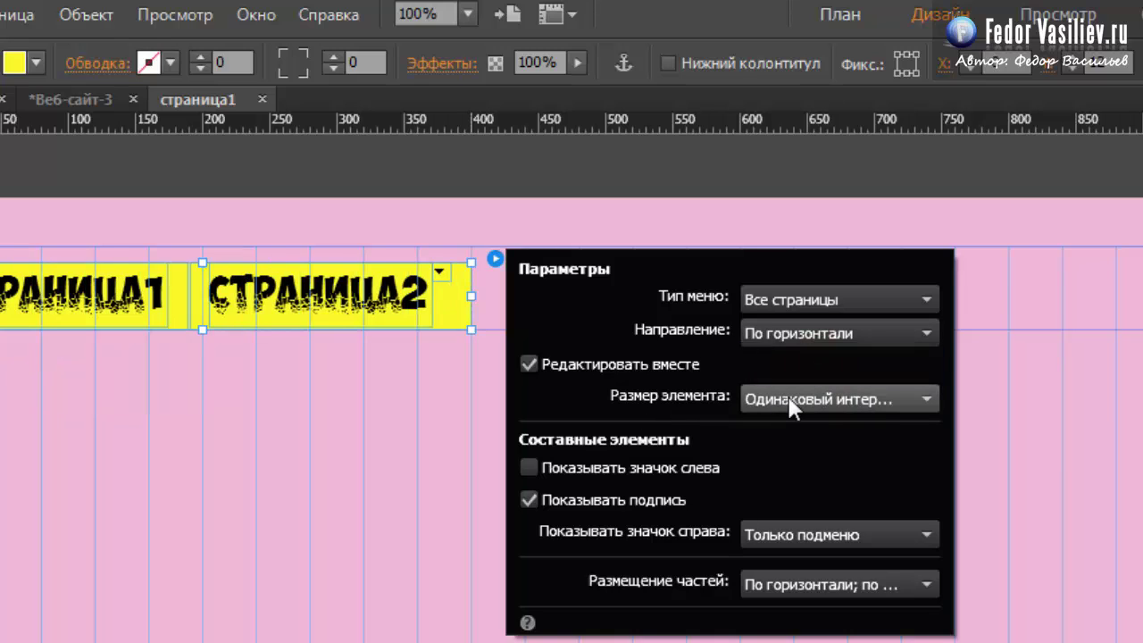
{"action": "left_click", "coordinate": [829, 397]}
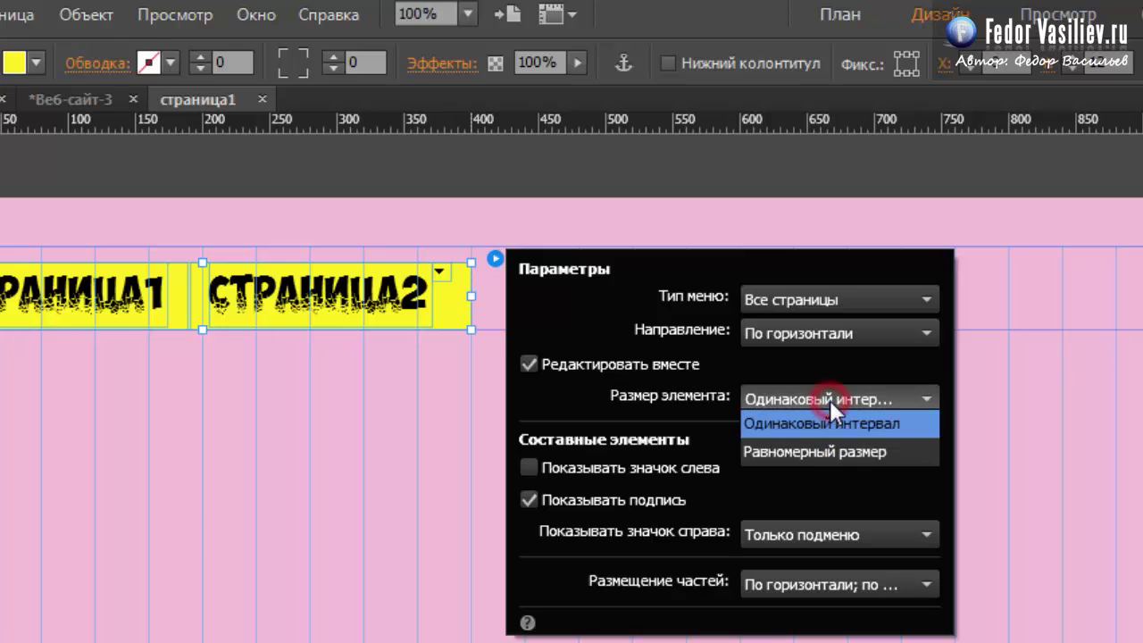
{"action": "left_click", "coordinate": [800, 453]}
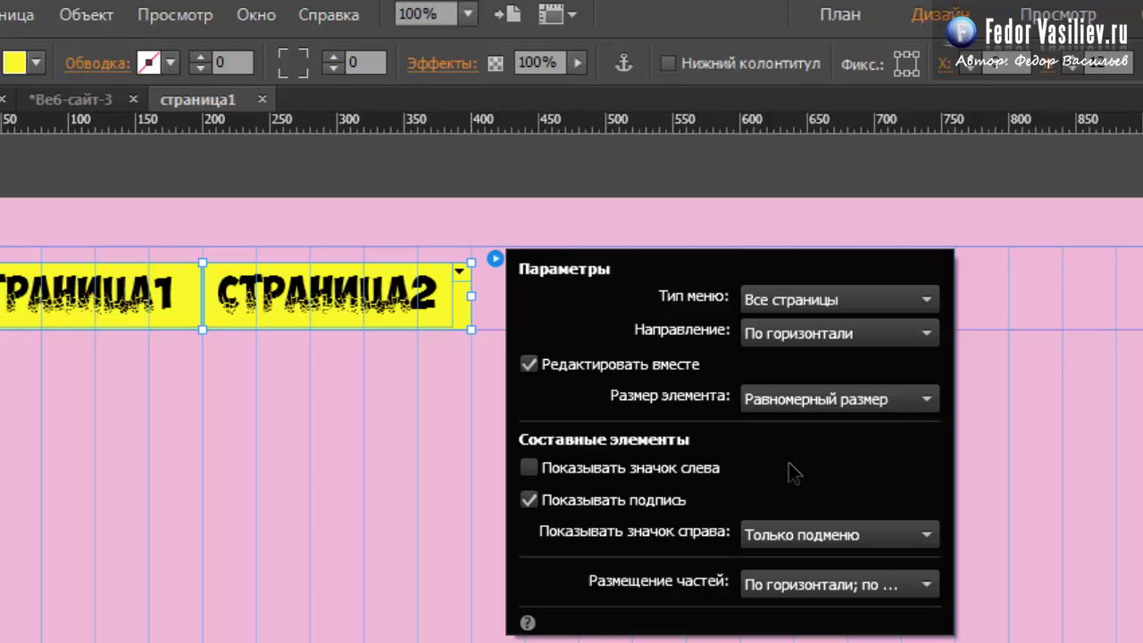
Toggle the menu item captions off and on again, leaving them shown.
{"action": "left_click", "coordinate": [529, 500]}
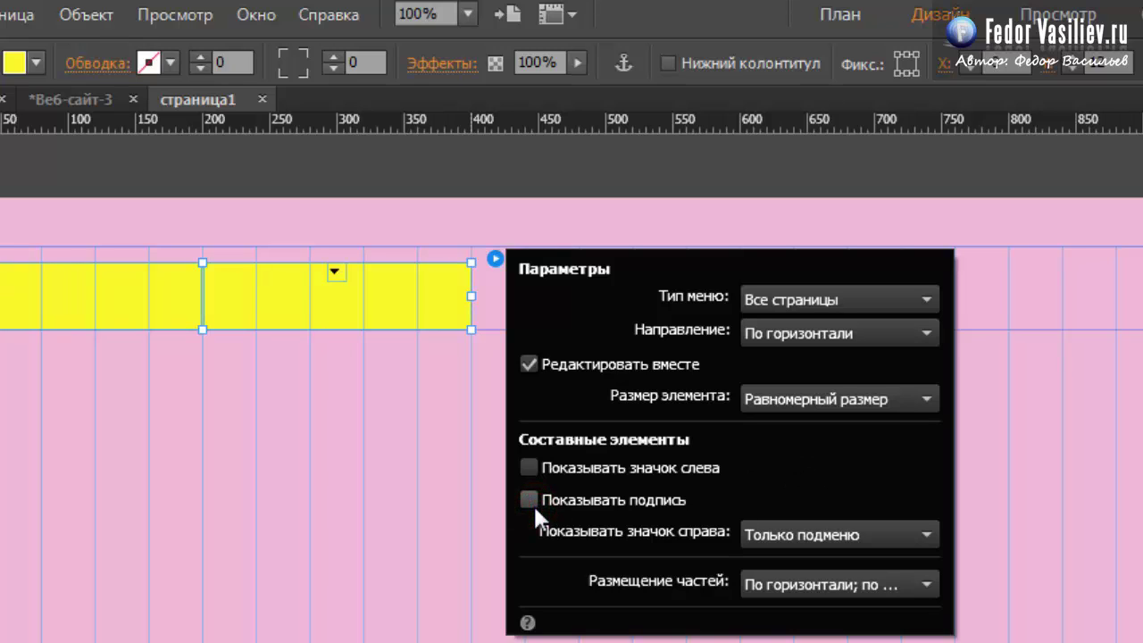
{"action": "left_click", "coordinate": [529, 500]}
{"action": "left_click", "coordinate": [523, 501]}
{"action": "left_click", "coordinate": [523, 501]}
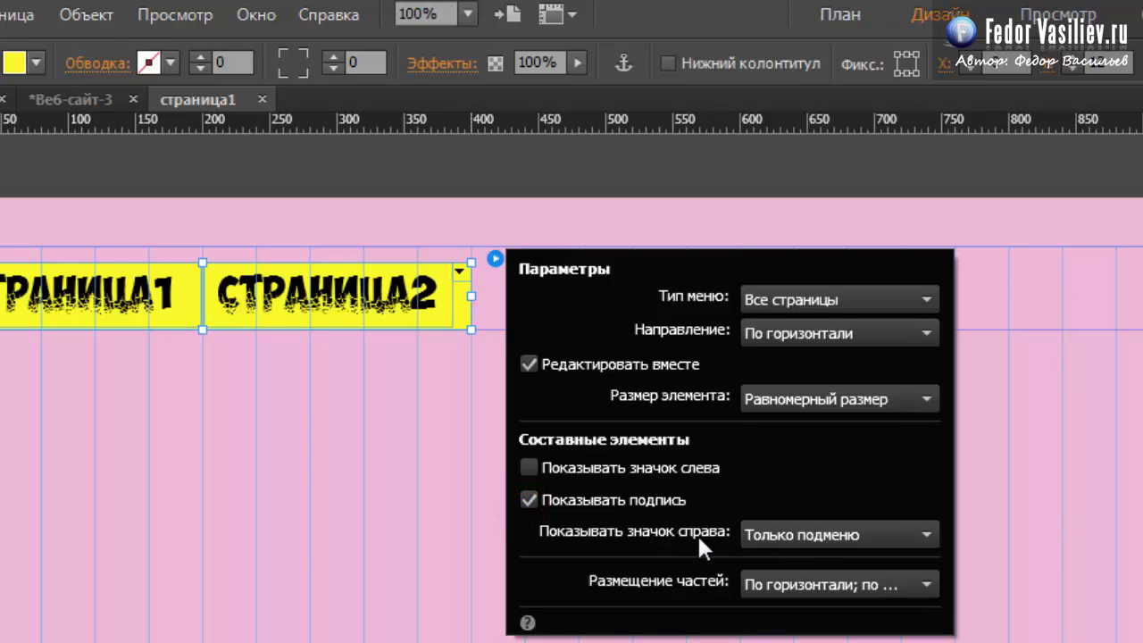
Try the right-hand icon setting as on for all items and as off, returning it to submenu only.
{"action": "left_click", "coordinate": [783, 534]}
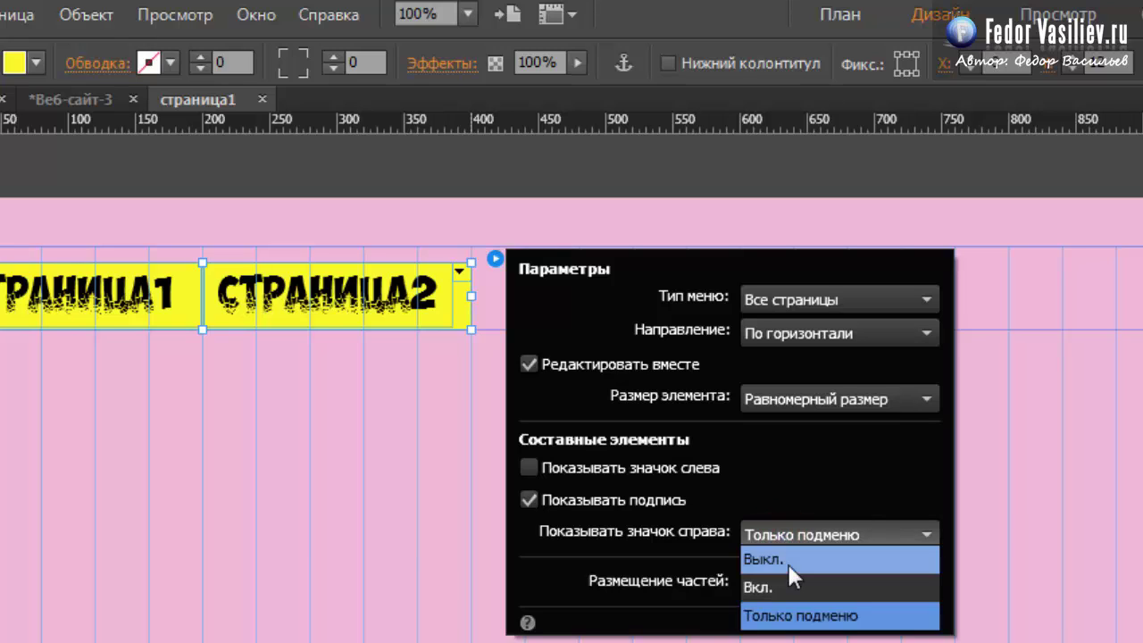
{"action": "left_click", "coordinate": [755, 587]}
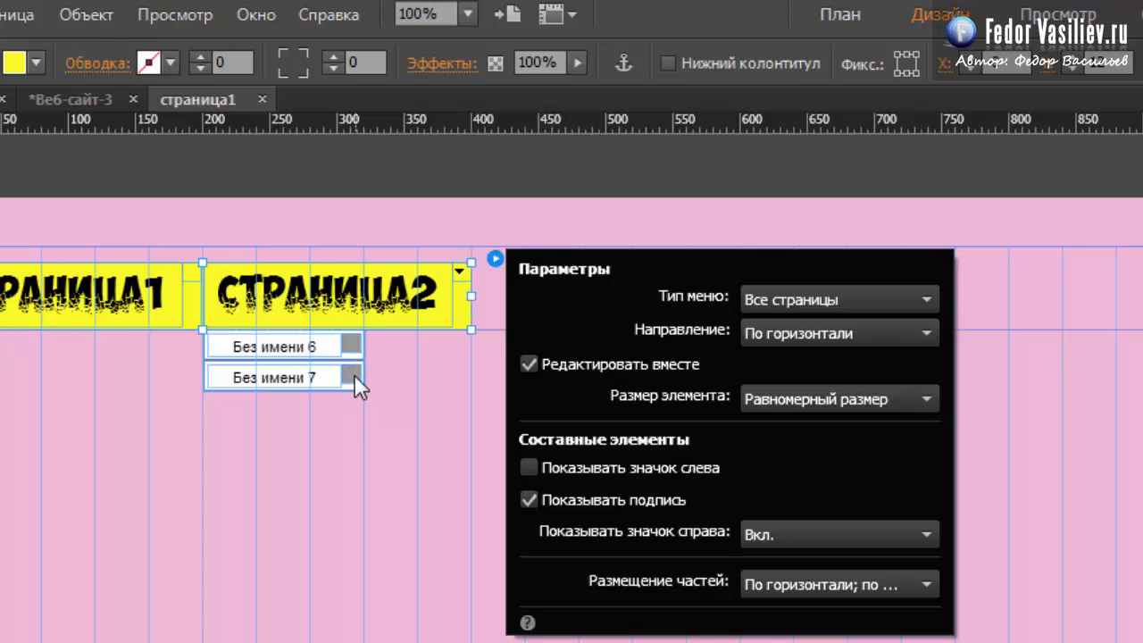
{"action": "left_click", "coordinate": [757, 531]}
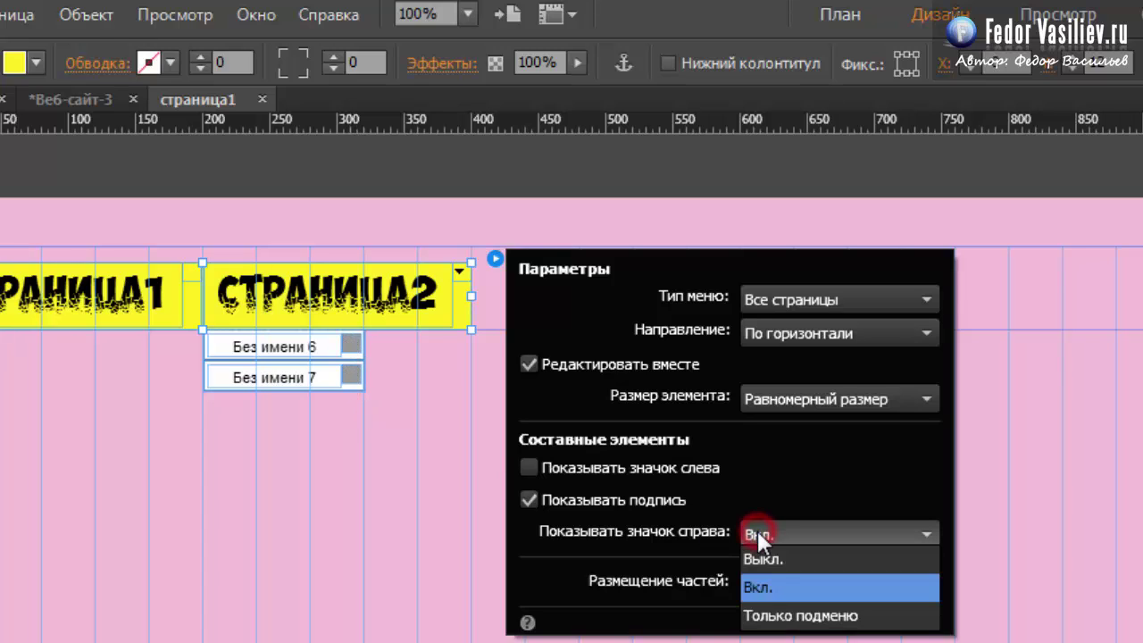
{"action": "left_click", "coordinate": [770, 554]}
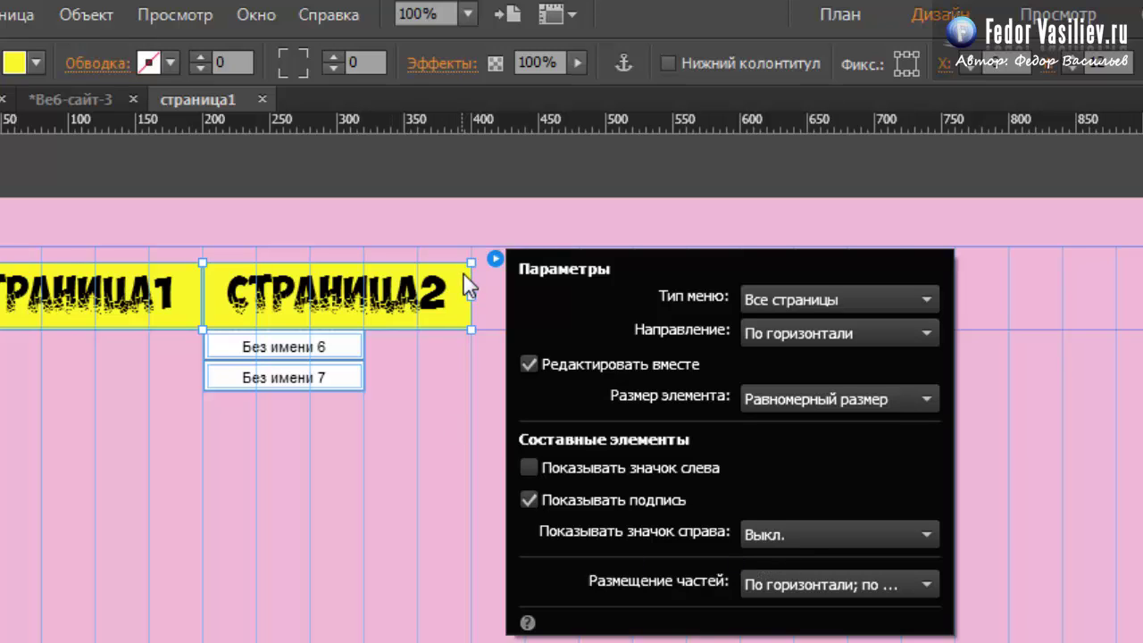
{"action": "left_click", "coordinate": [794, 532]}
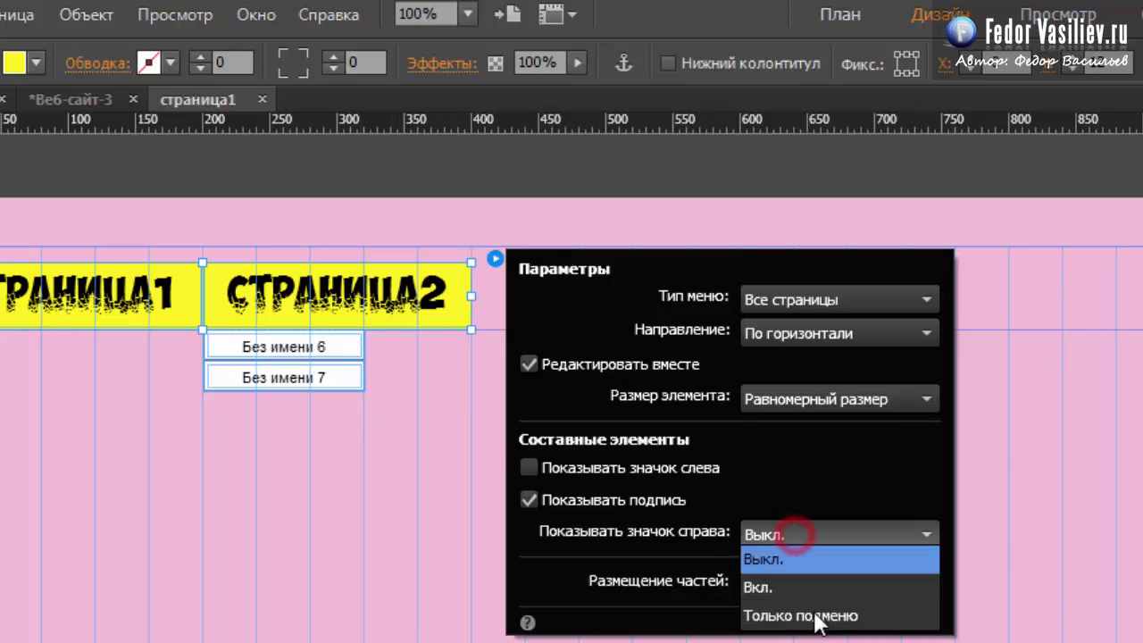
{"action": "left_click", "coordinate": [806, 624]}
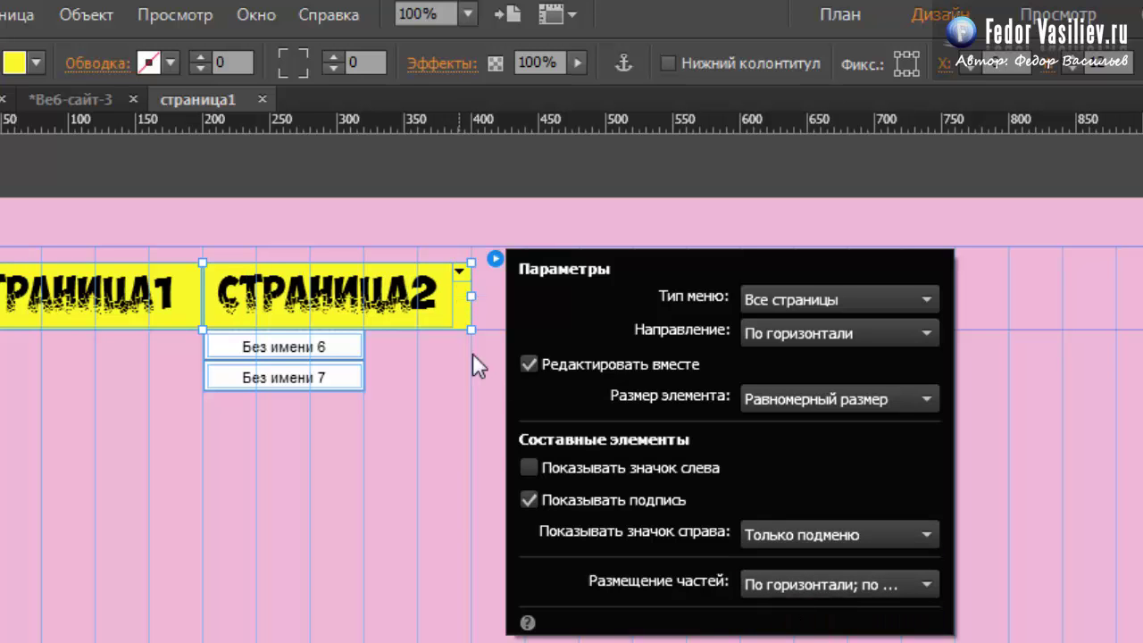
Try the vertical centered and vertical left-aligned part placements and set the menu's placement to horizontal, centered.
{"action": "left_click", "coordinate": [755, 578]}
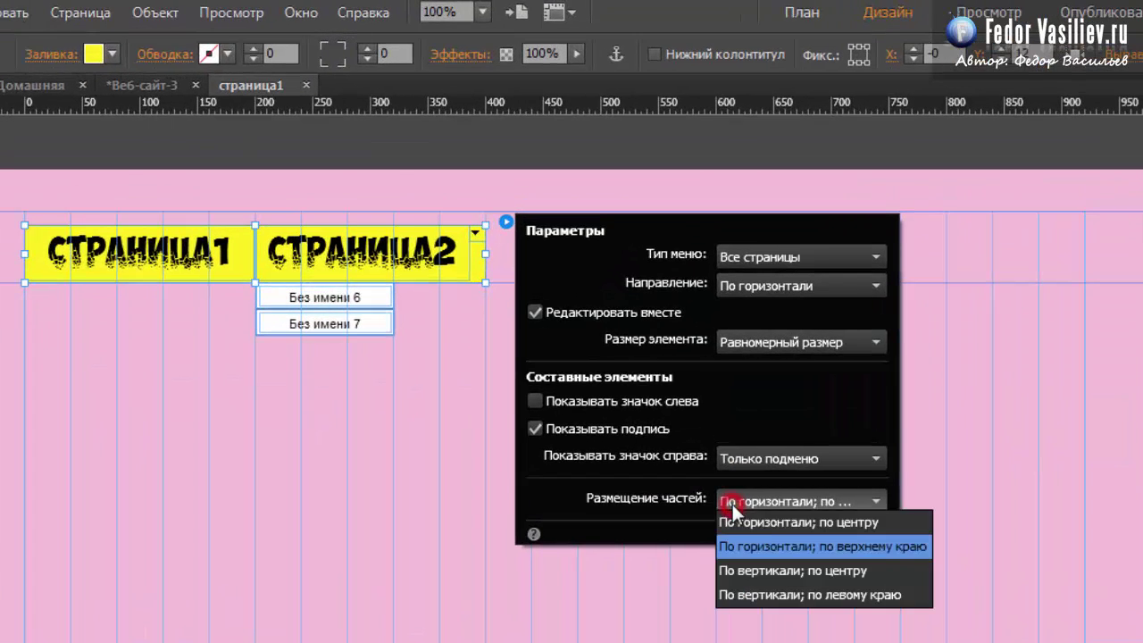
{"action": "left_click", "coordinate": [774, 571]}
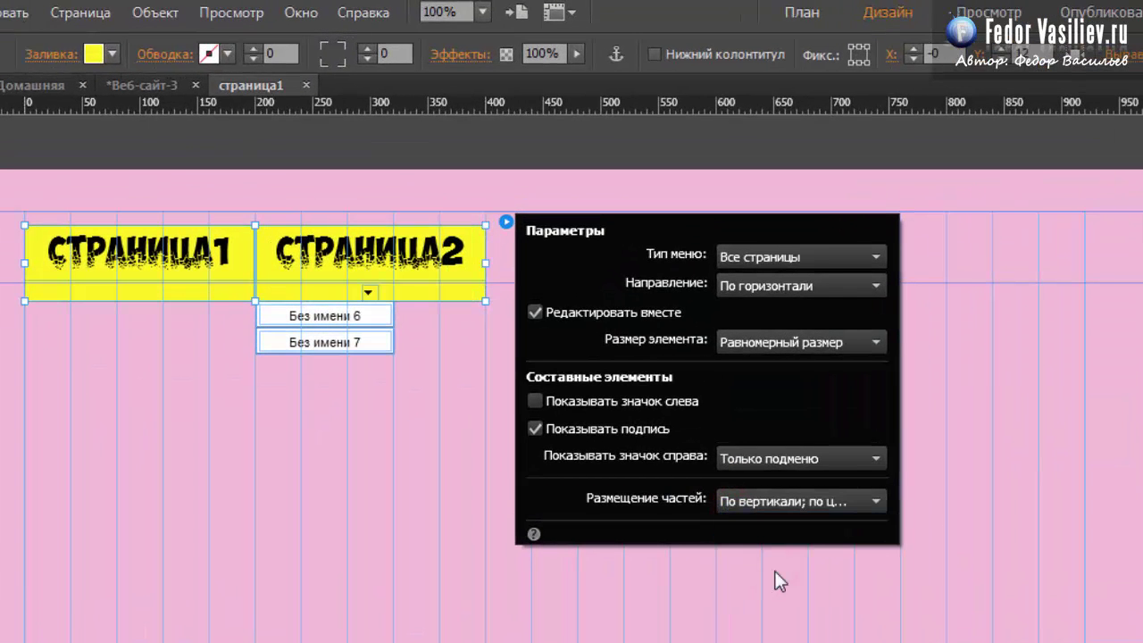
{"action": "left_click", "coordinate": [783, 503]}
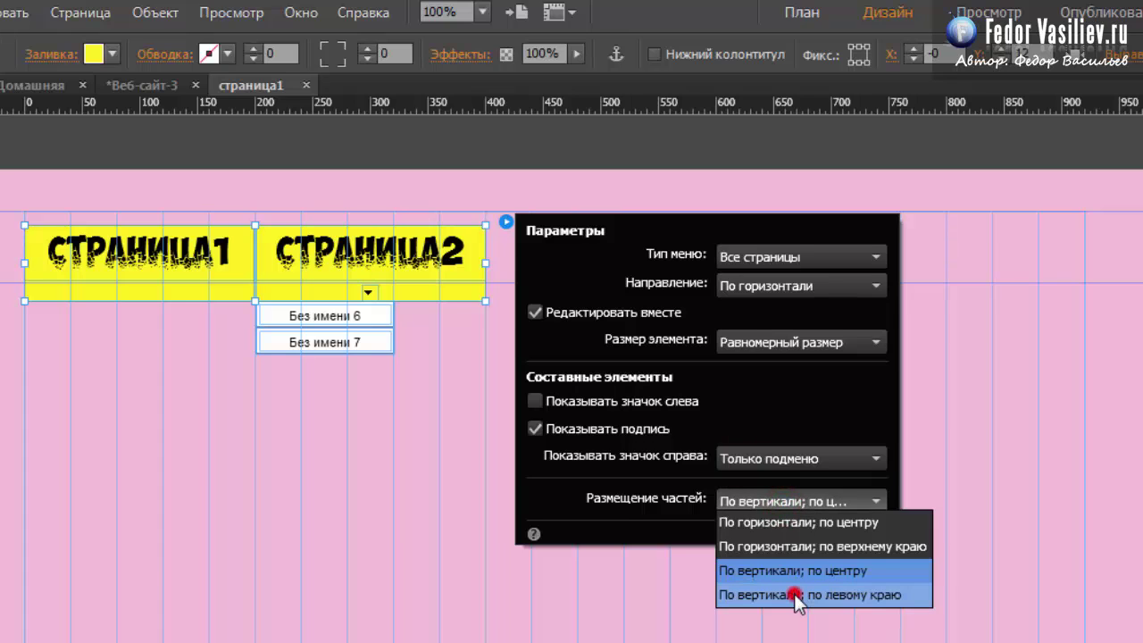
{"action": "left_click", "coordinate": [799, 594]}
{"action": "left_click", "coordinate": [749, 501]}
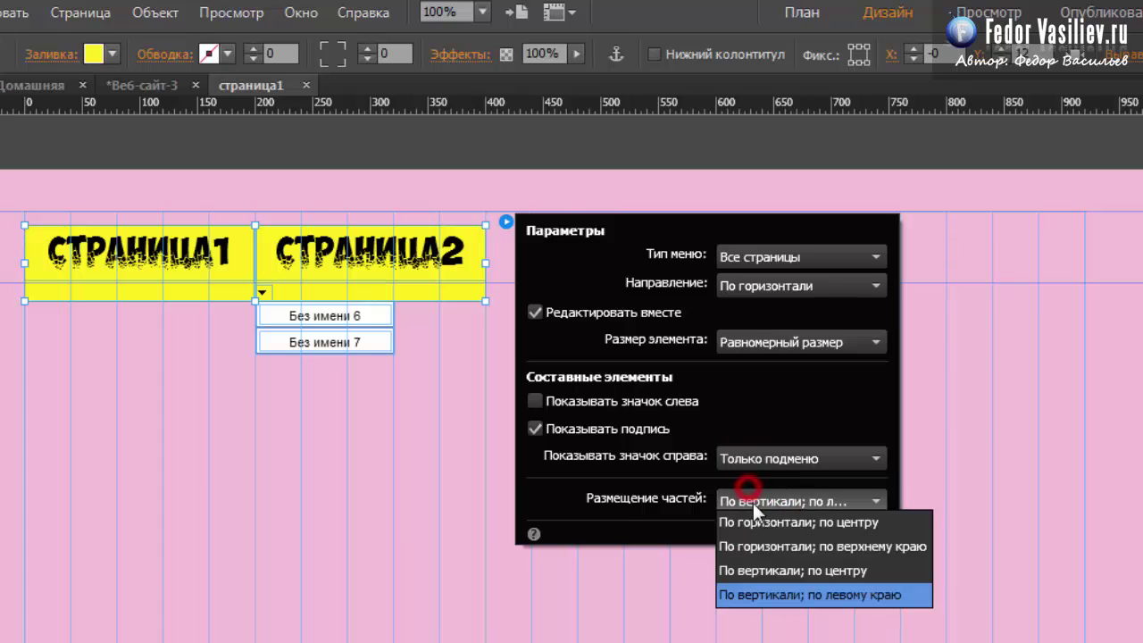
{"action": "left_click", "coordinate": [765, 525]}
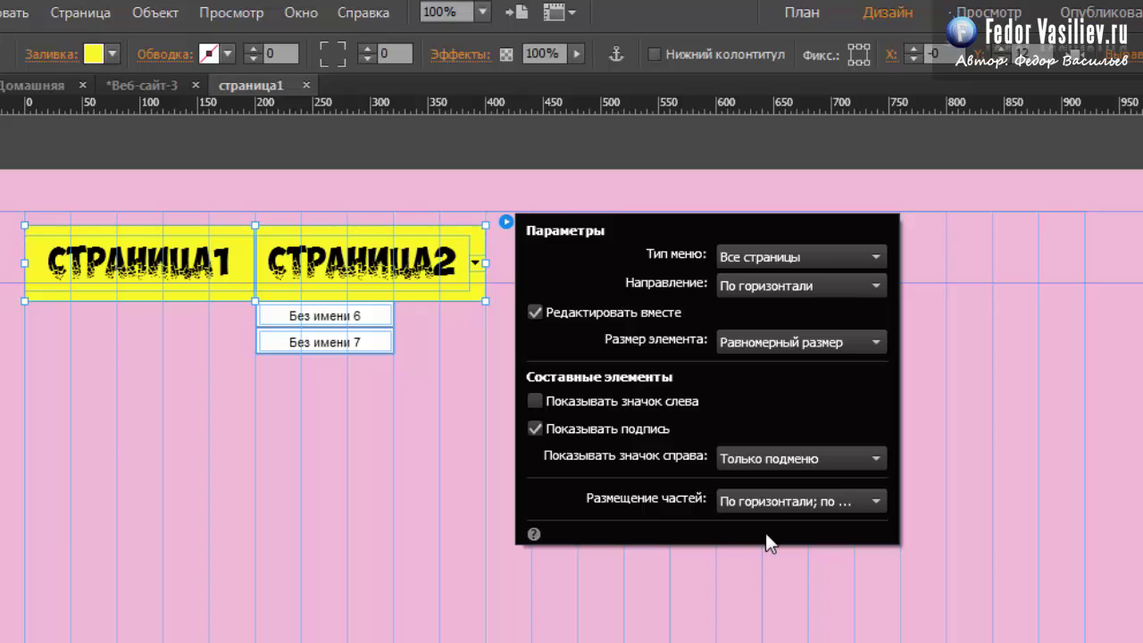
{"action": "left_click", "coordinate": [761, 505]}
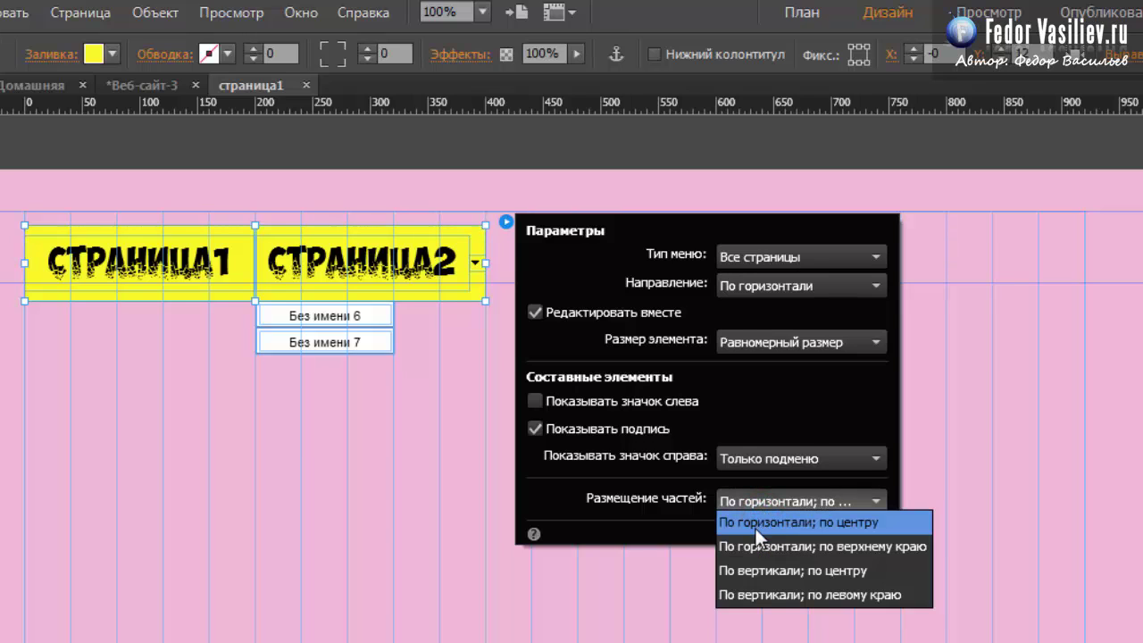
{"action": "left_click", "coordinate": [690, 508]}
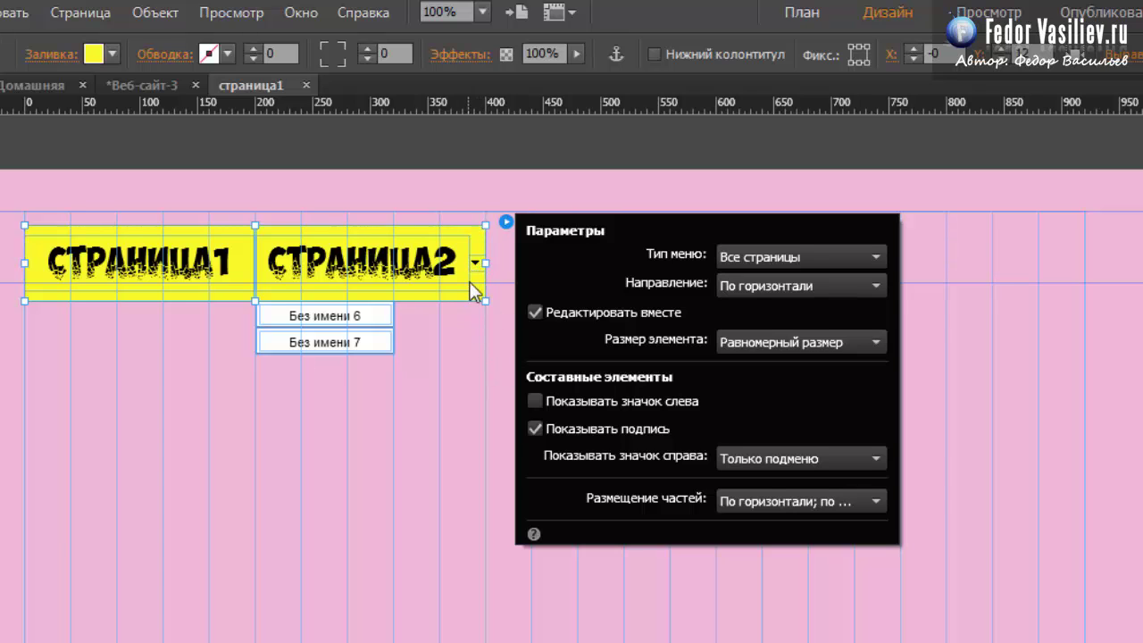
Stretch the submenu items to the full width of the страница2 item and make them taller.
{"action": "left_click", "coordinate": [495, 360]}
{"action": "left_click", "coordinate": [375, 342]}
{"action": "left_click", "coordinate": [386, 315]}
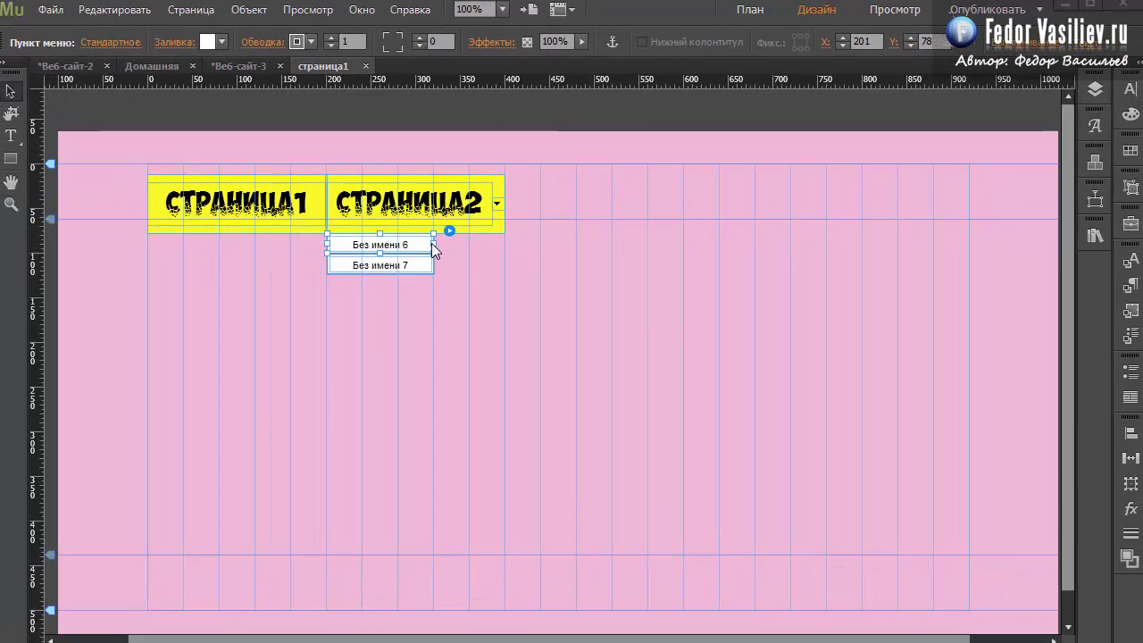
{"action": "left_click_drag", "start_coordinate": [433, 243], "coordinate": [507, 243]}
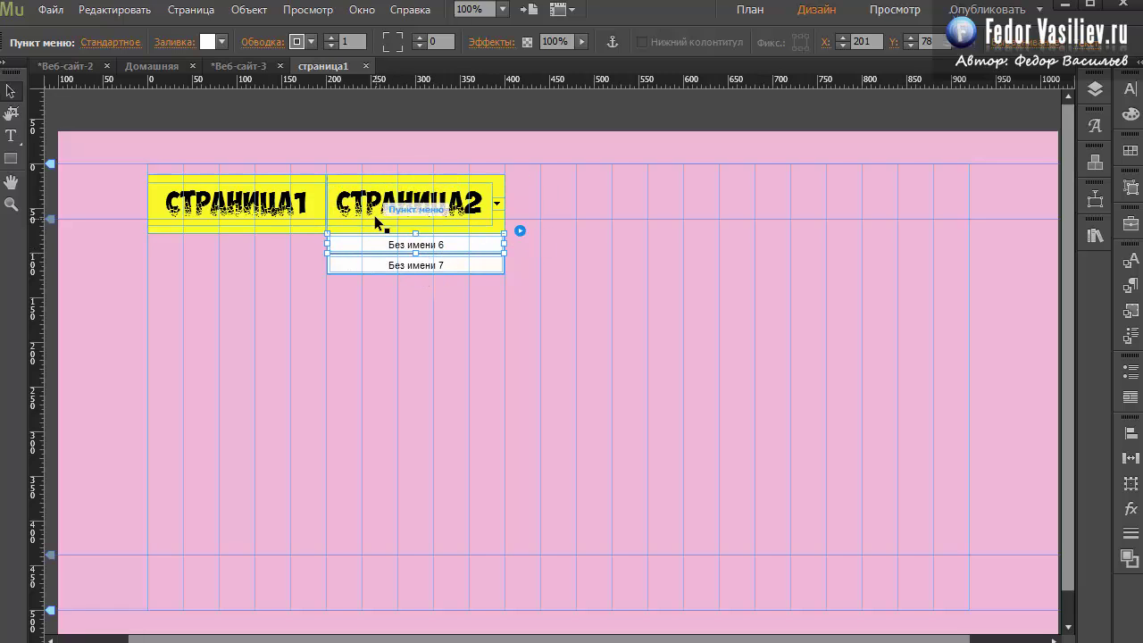
{"action": "left_click", "coordinate": [415, 267]}
{"action": "mouse_move", "coordinate": [414, 273]}
{"action": "left_mouse_down"}
{"action": "mouse_move", "coordinate": [415, 290]}
{"action": "mouse_move", "coordinate": [418, 267]}
{"action": "left_mouse_up"}
Enlarge the submenu item text, trying size 30 and settling on a smaller size.
{"action": "left_click", "coordinate": [415, 251]}
{"action": "left_click", "coordinate": [388, 256]}
{"action": "left_click", "coordinate": [390, 257]}
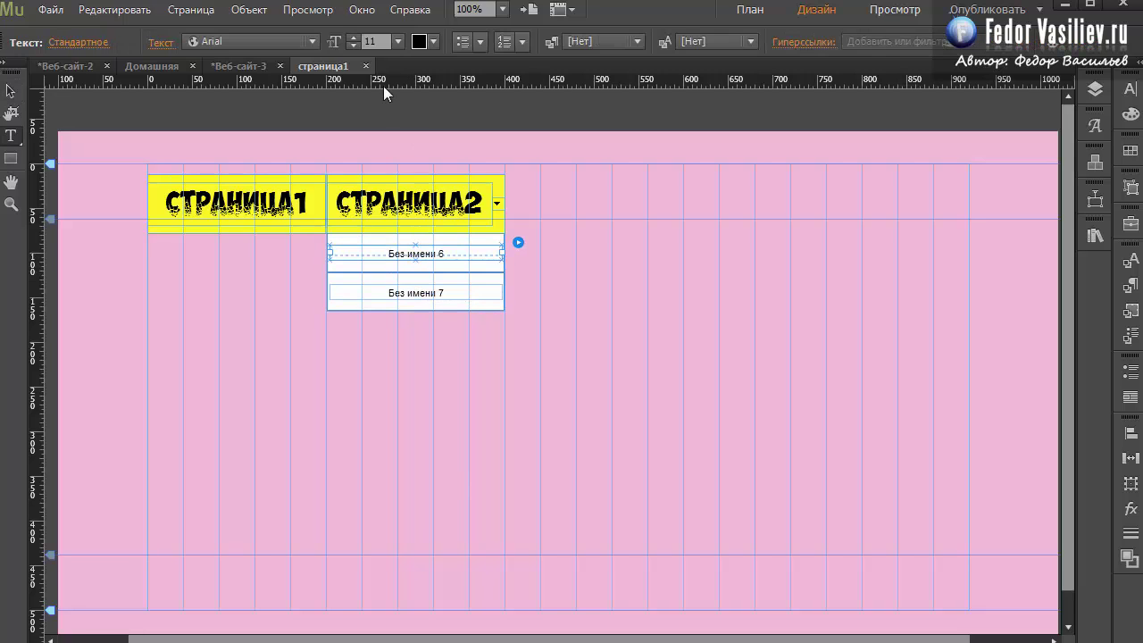
{"action": "left_click", "coordinate": [399, 42]}
{"action": "left_click", "coordinate": [400, 236]}
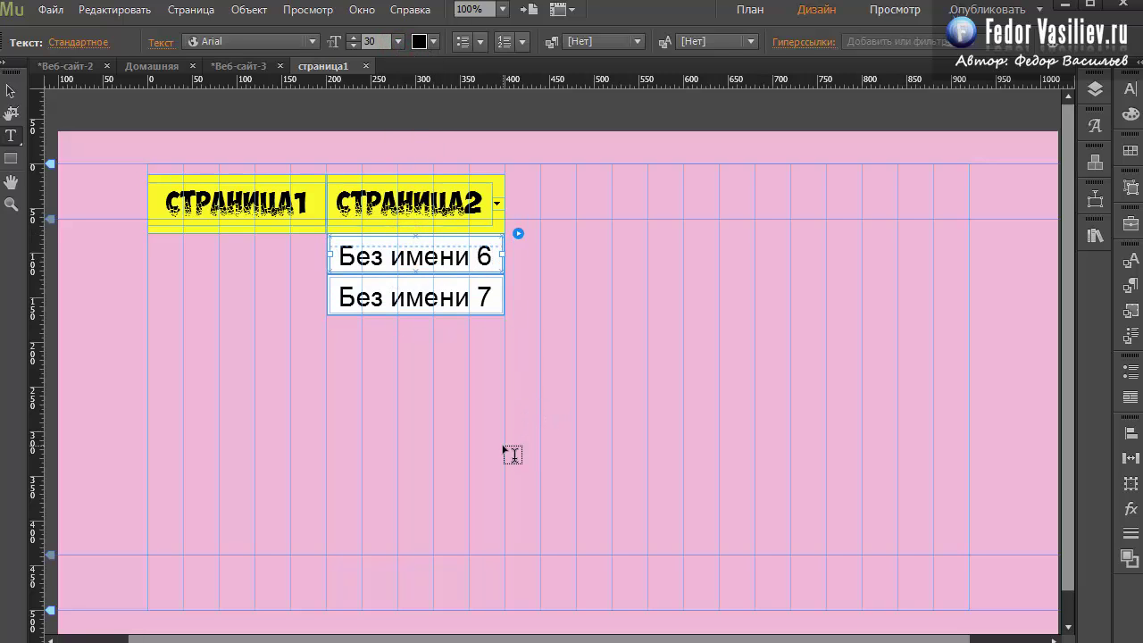
{"action": "key", "text": "ctrl+z"}
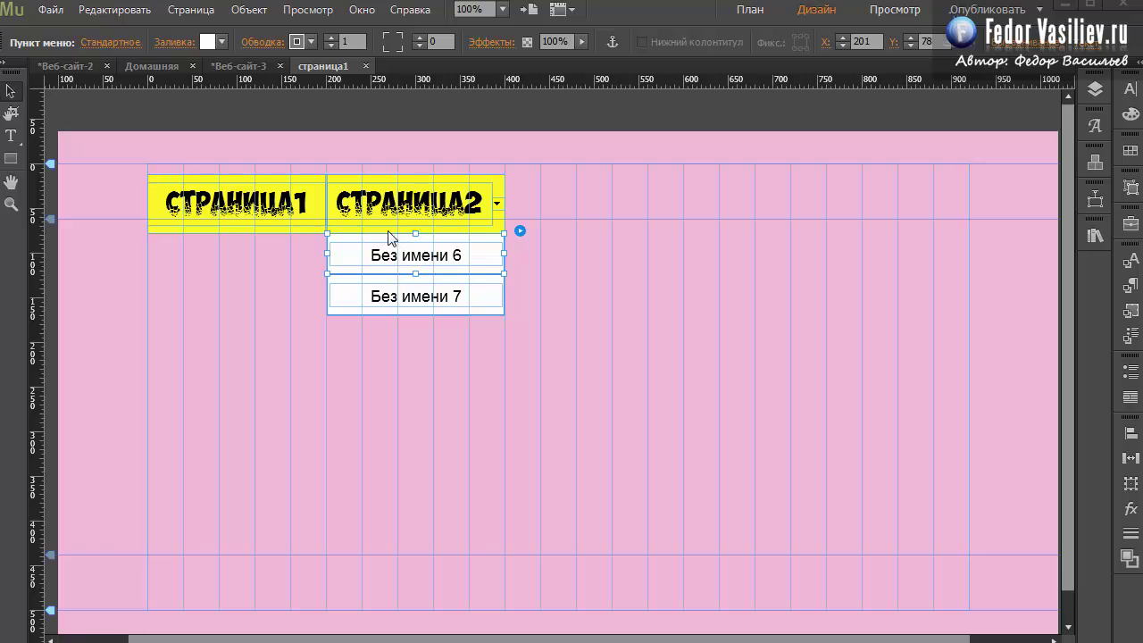
Fill the submenu items with pale yellow FBFFB8 in their standard state.
{"action": "left_click", "coordinate": [138, 45]}
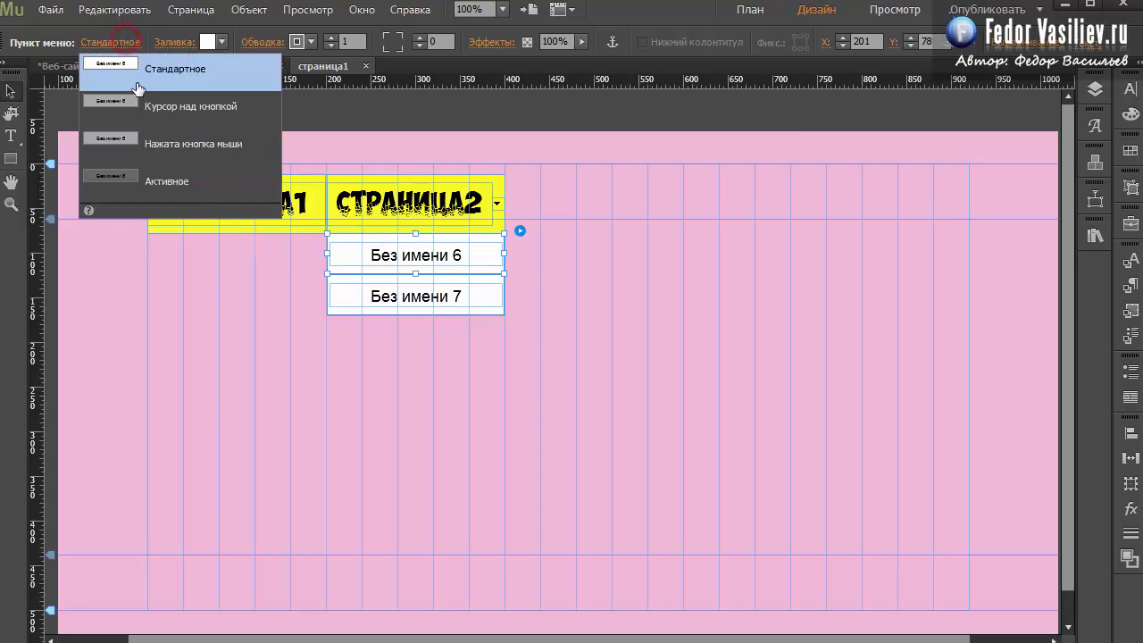
{"action": "left_click", "coordinate": [228, 34]}
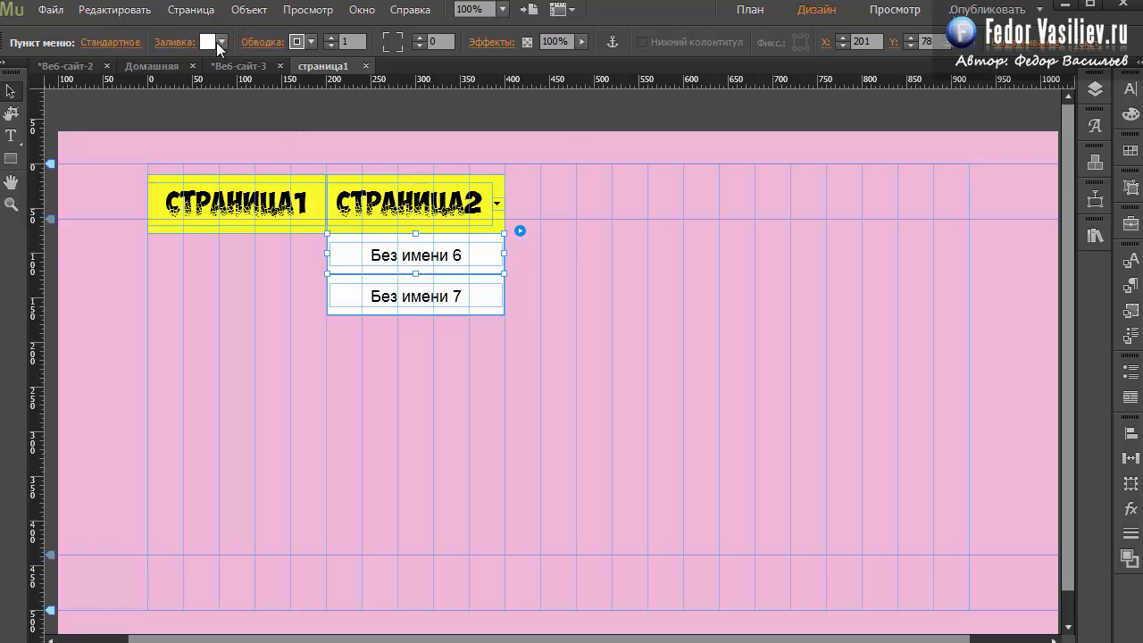
{"action": "left_click", "coordinate": [220, 42]}
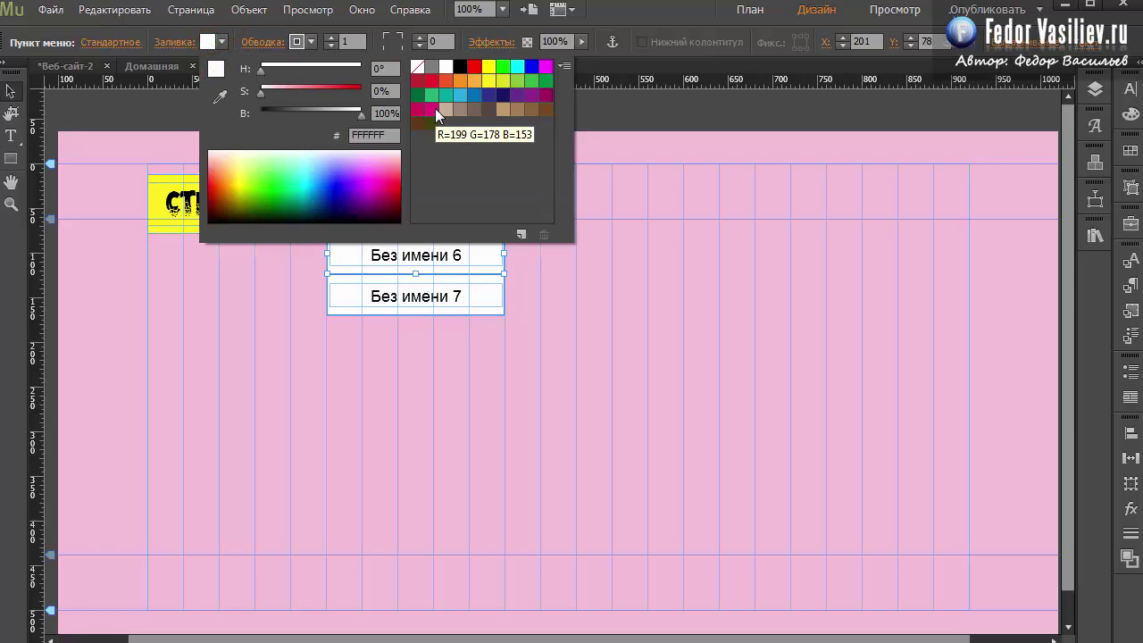
{"action": "left_click", "coordinate": [504, 81]}
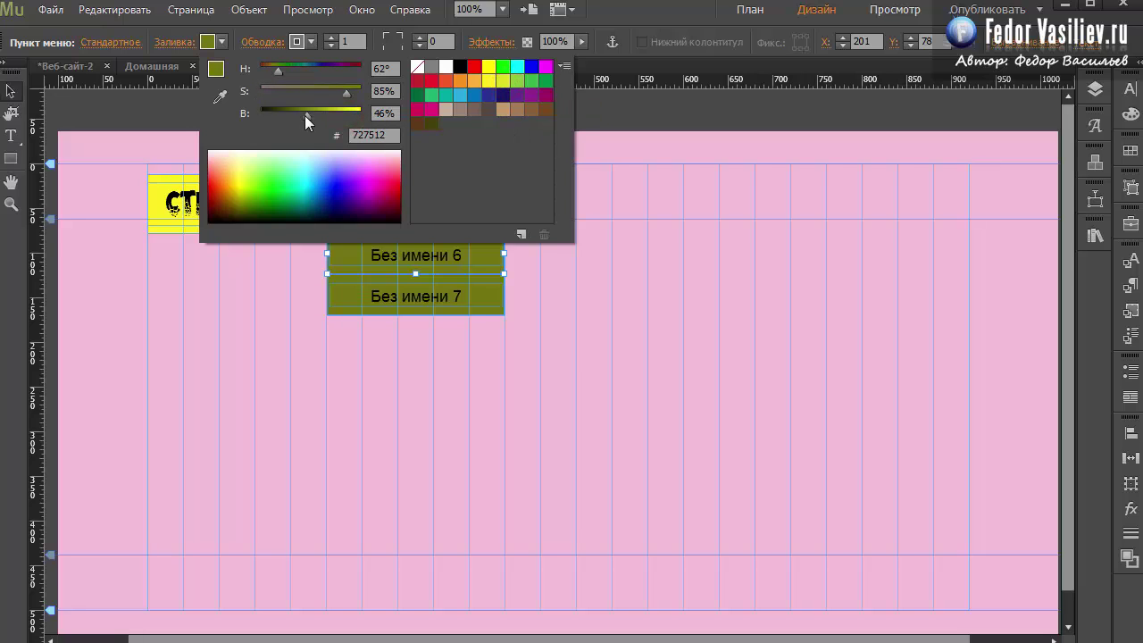
{"action": "left_click_drag", "start_coordinate": [305, 115], "coordinate": [373, 124]}
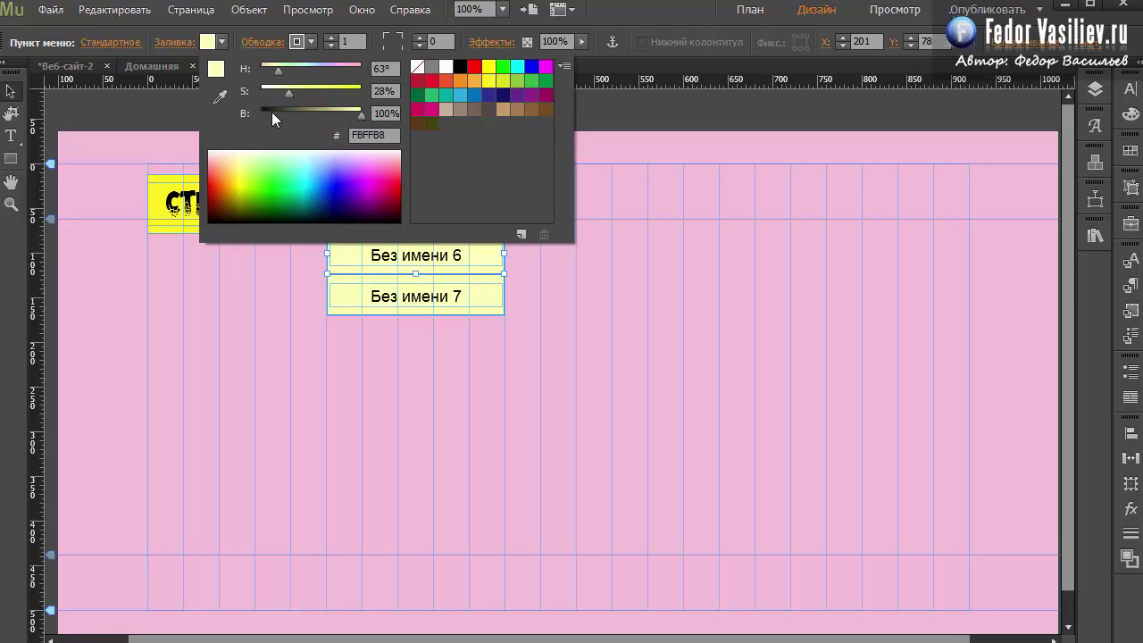
{"action": "left_click", "coordinate": [524, 258]}
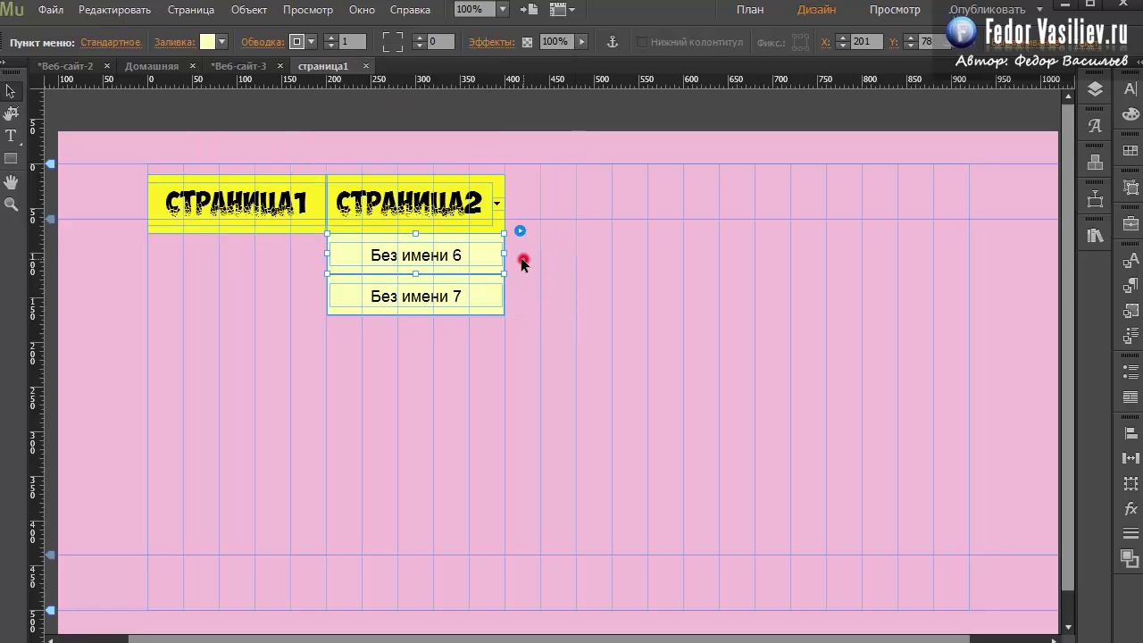
Set the submenu item text to the DjflNt0V web font.
{"action": "left_click", "coordinate": [447, 257]}
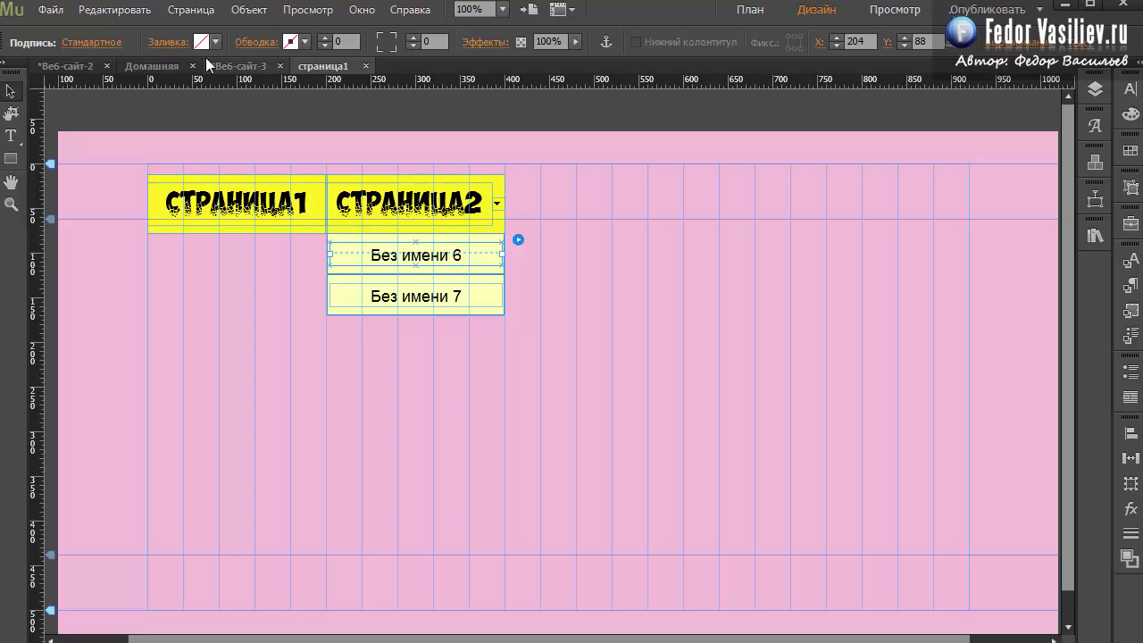
{"action": "left_click", "coordinate": [378, 255]}
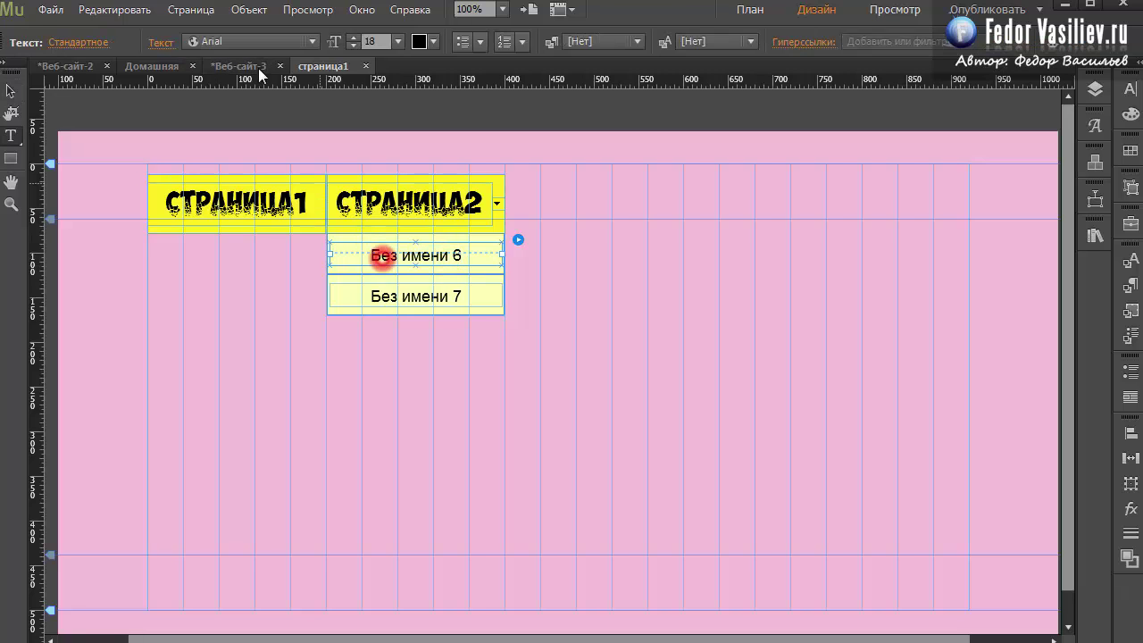
{"action": "left_click", "coordinate": [308, 46]}
{"action": "scroll", "coordinate": [280, 250], "scroll_direction": "up", "scroll_amount": 6}
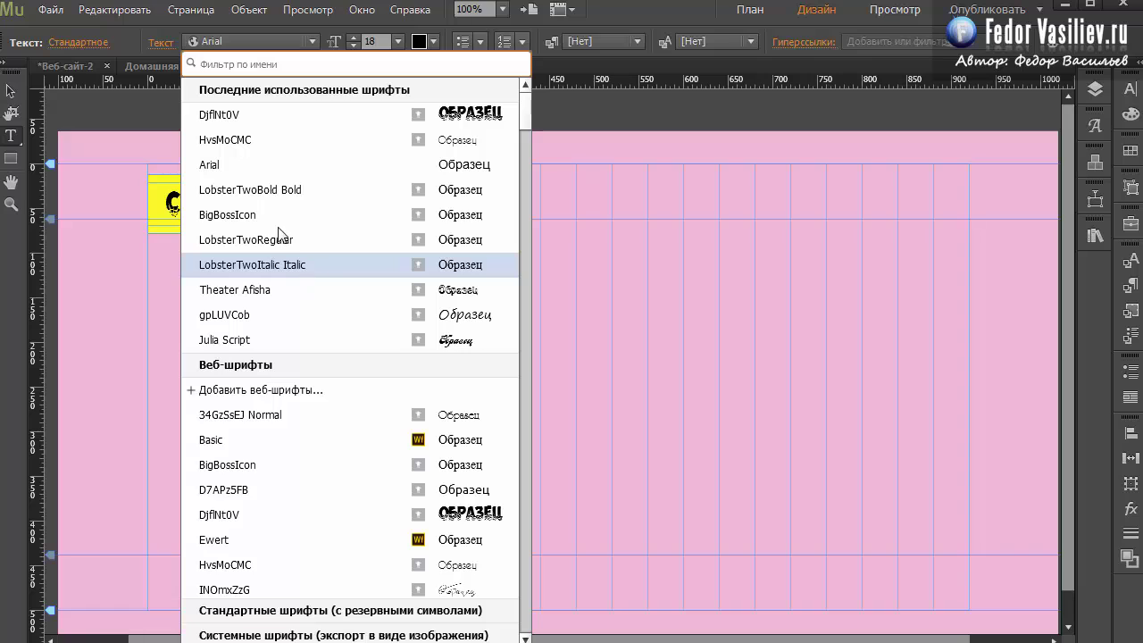
{"action": "left_click", "coordinate": [210, 118]}
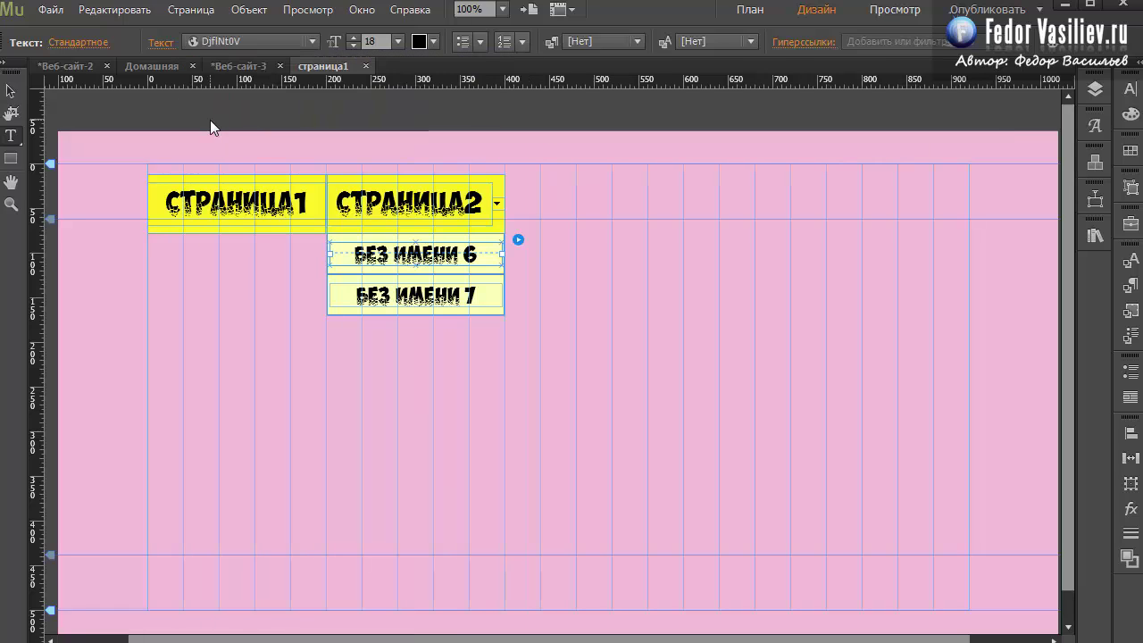
Remove the stroke from the submenu items by setting its colour to none.
{"action": "left_click", "coordinate": [9, 92]}
{"action": "left_click", "coordinate": [339, 239]}
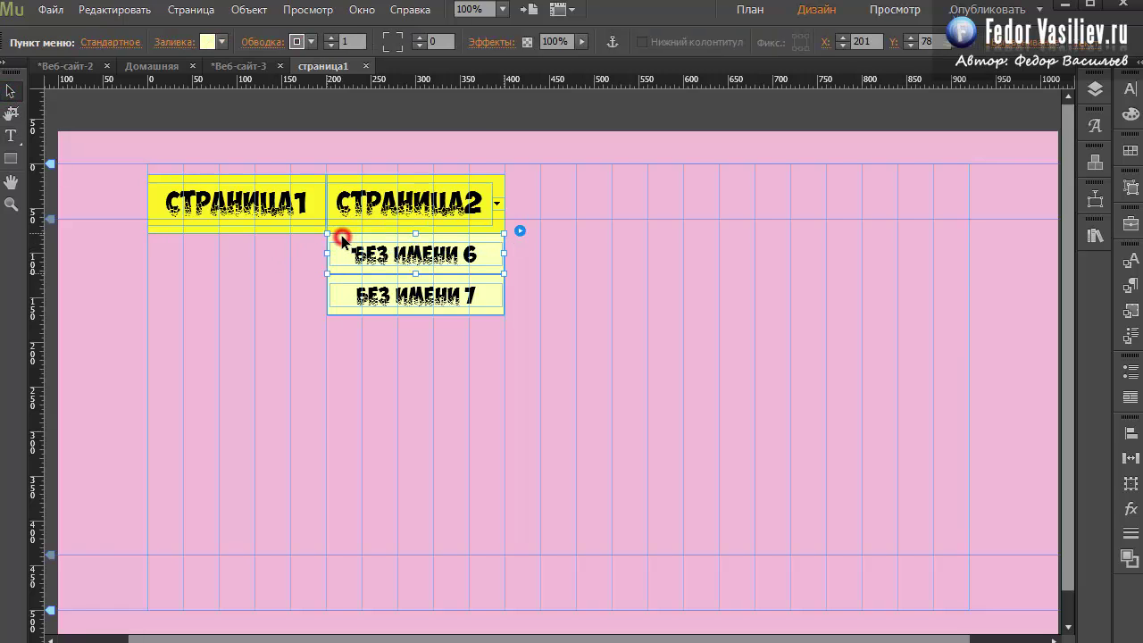
{"action": "left_click", "coordinate": [308, 43]}
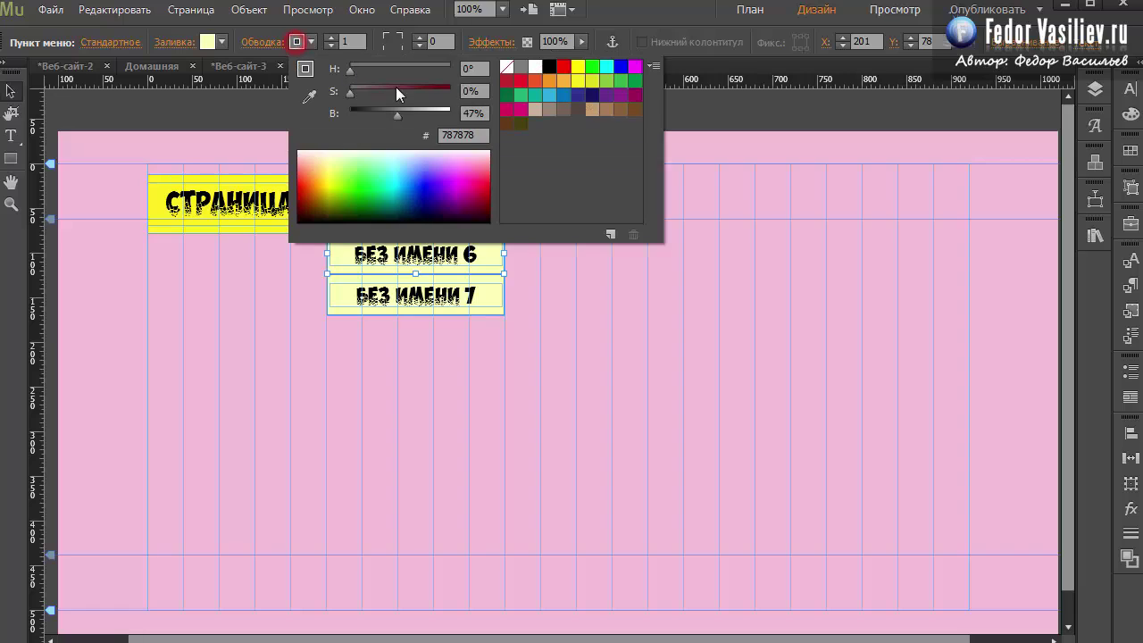
{"action": "left_click", "coordinate": [504, 68]}
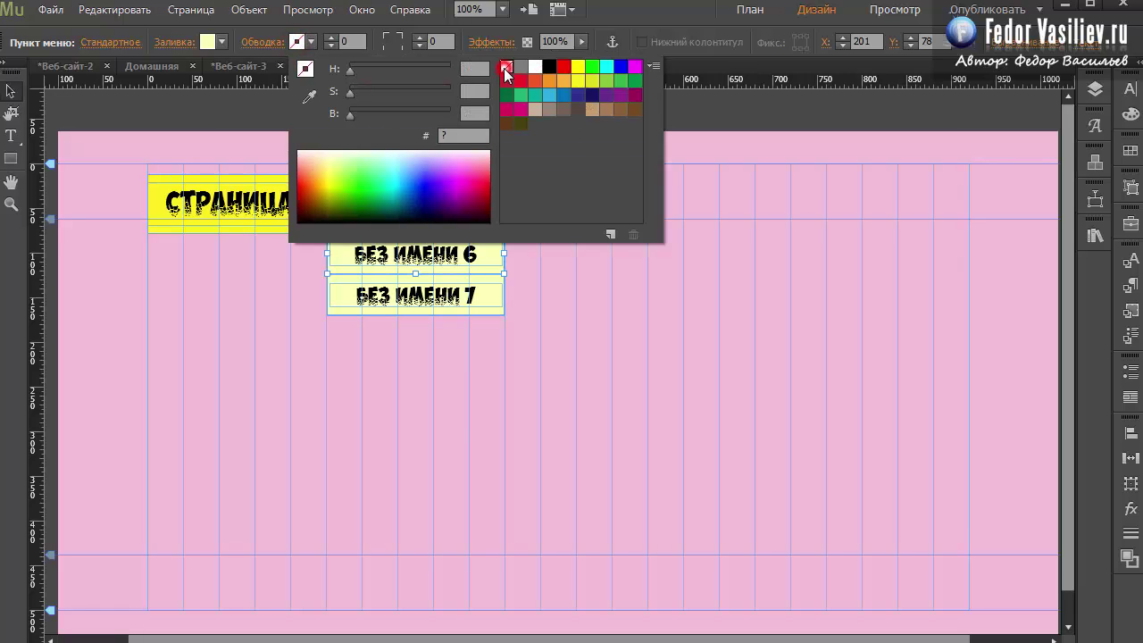
{"action": "left_click", "coordinate": [551, 262]}
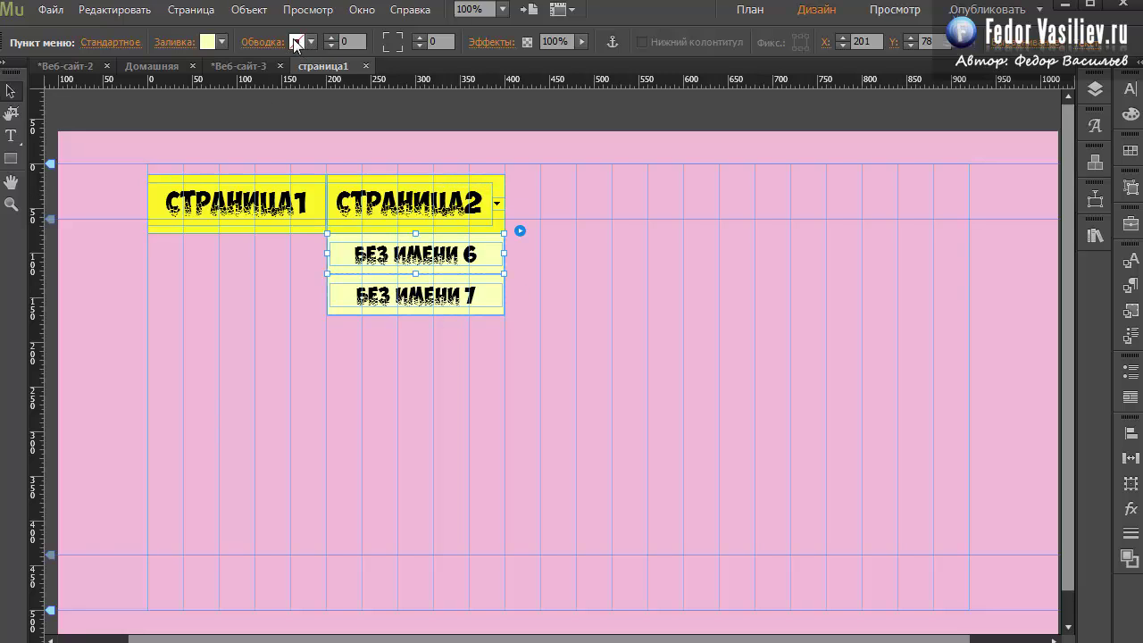
Check the страница1 and страница2 menu items, preview the page in the browser and reveal the страница2 drop-down submenu.
{"action": "left_click", "coordinate": [348, 181]}
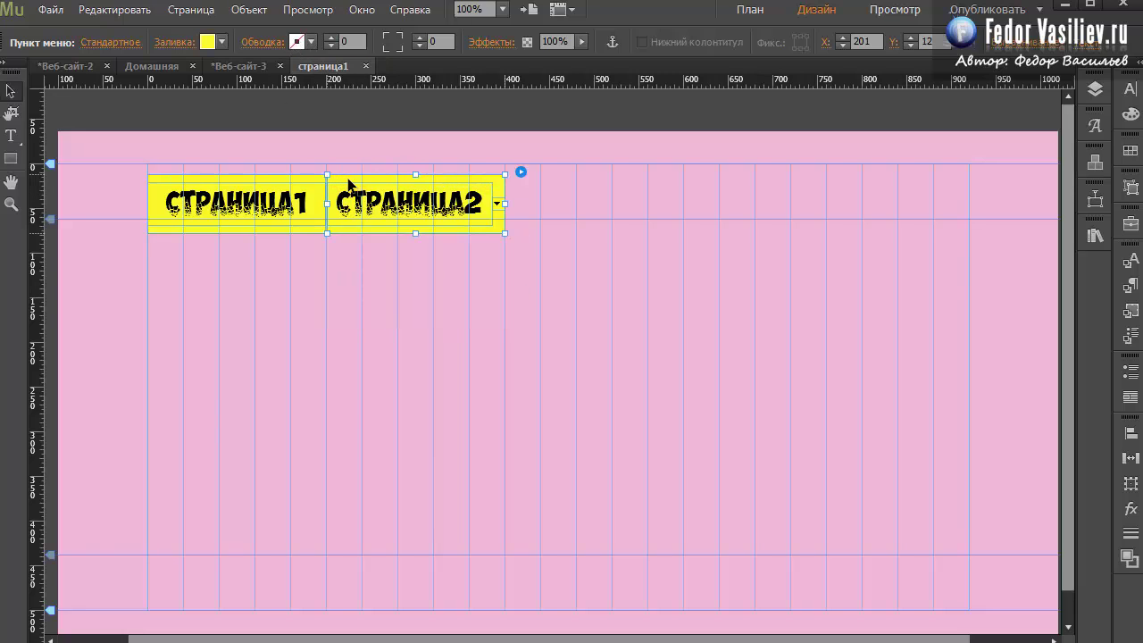
{"action": "left_click", "coordinate": [308, 178]}
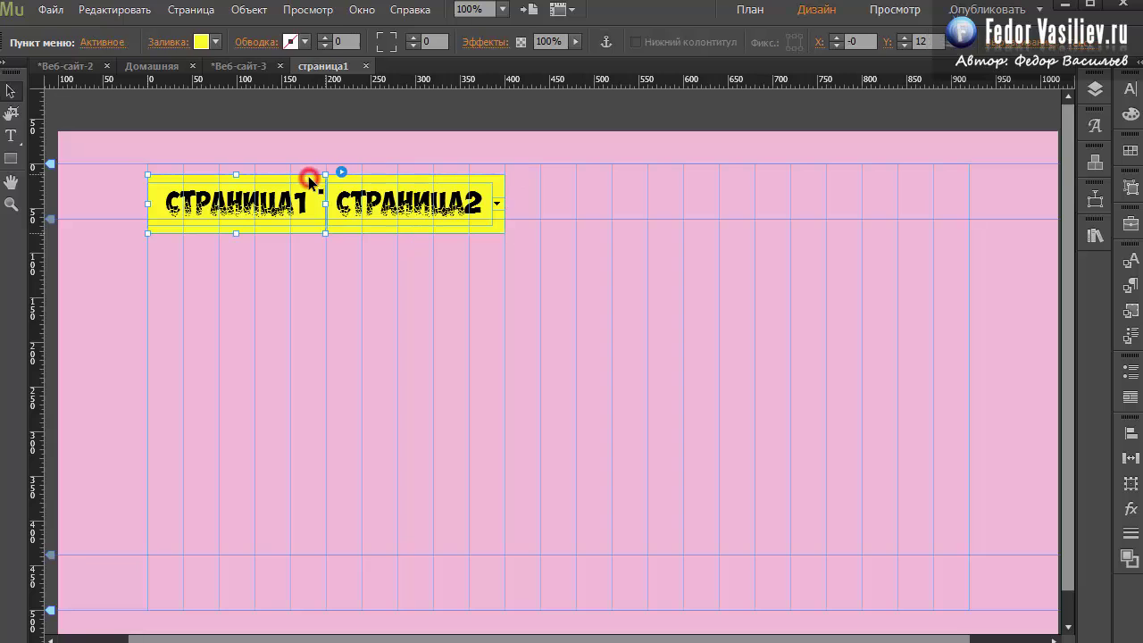
{"action": "left_click", "coordinate": [360, 179]}
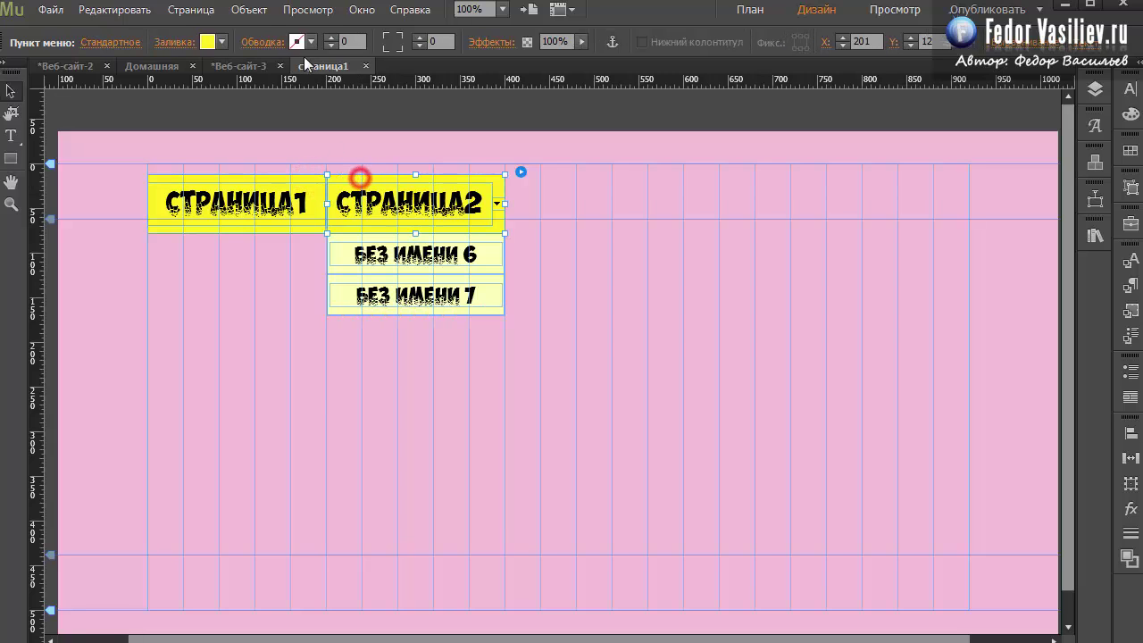
{"action": "left_click", "coordinate": [51, 10]}
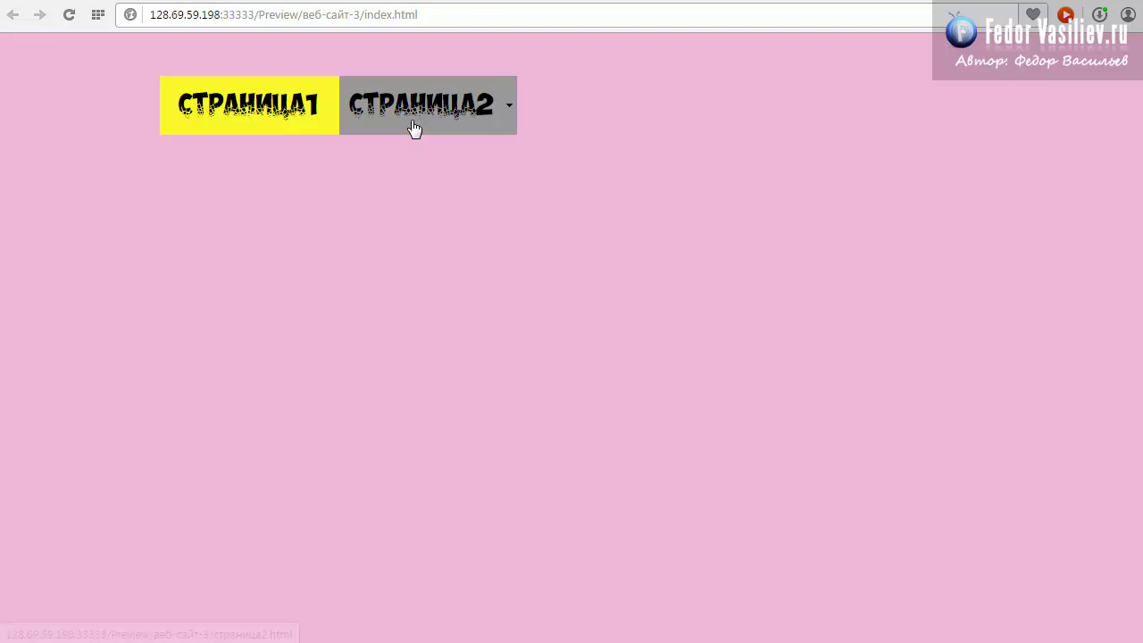
{"action": "mouse_move", "coordinate": [414, 128]}
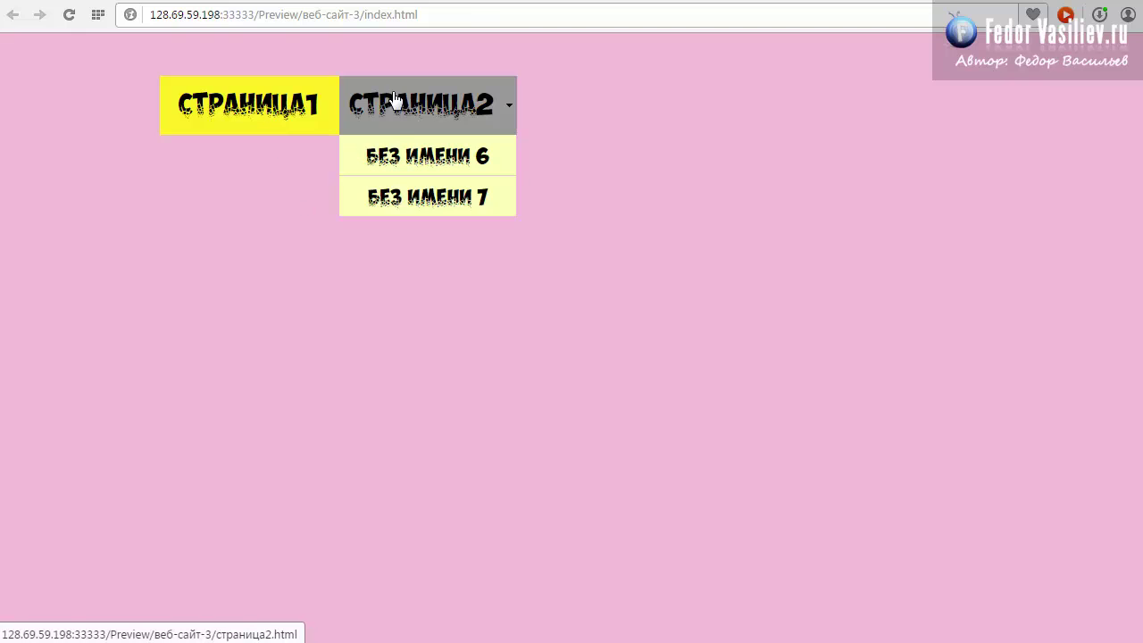